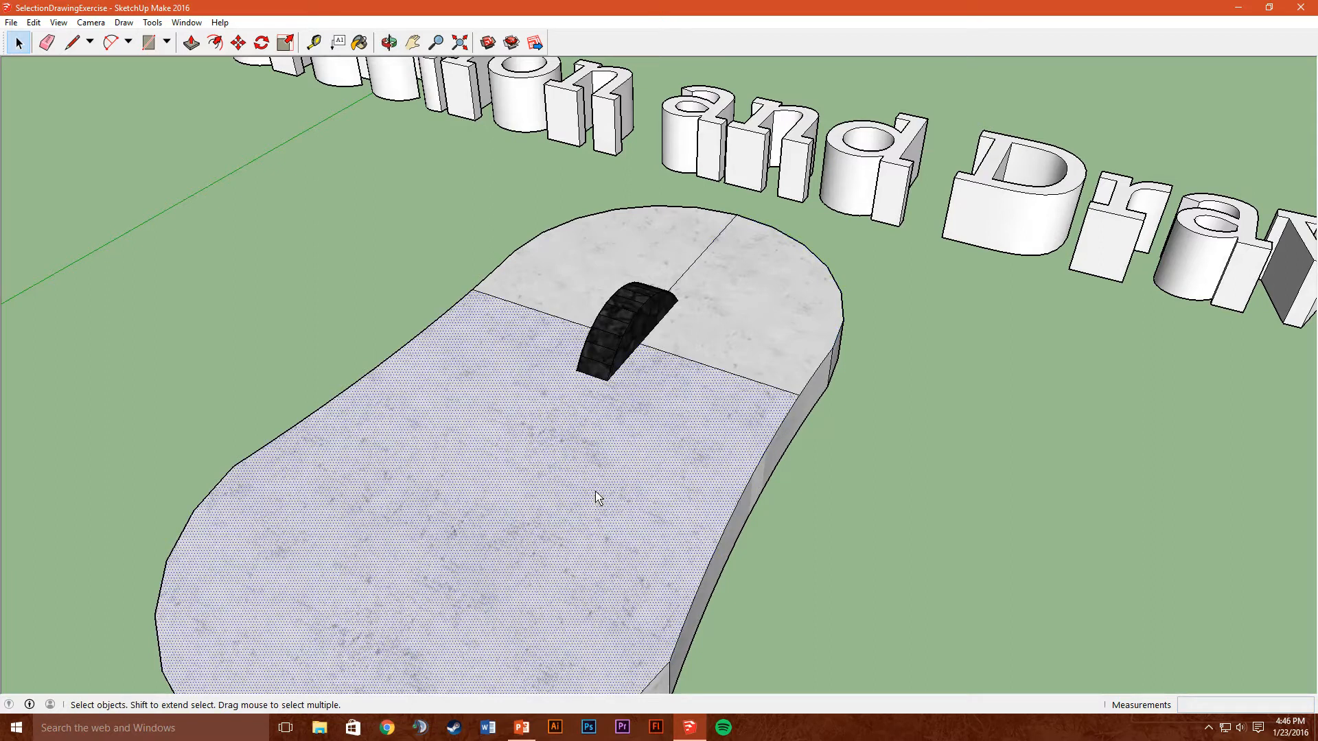
# - Select the mouse's three top faces together with the edges that divide them
pyautogui.click(750, 335)
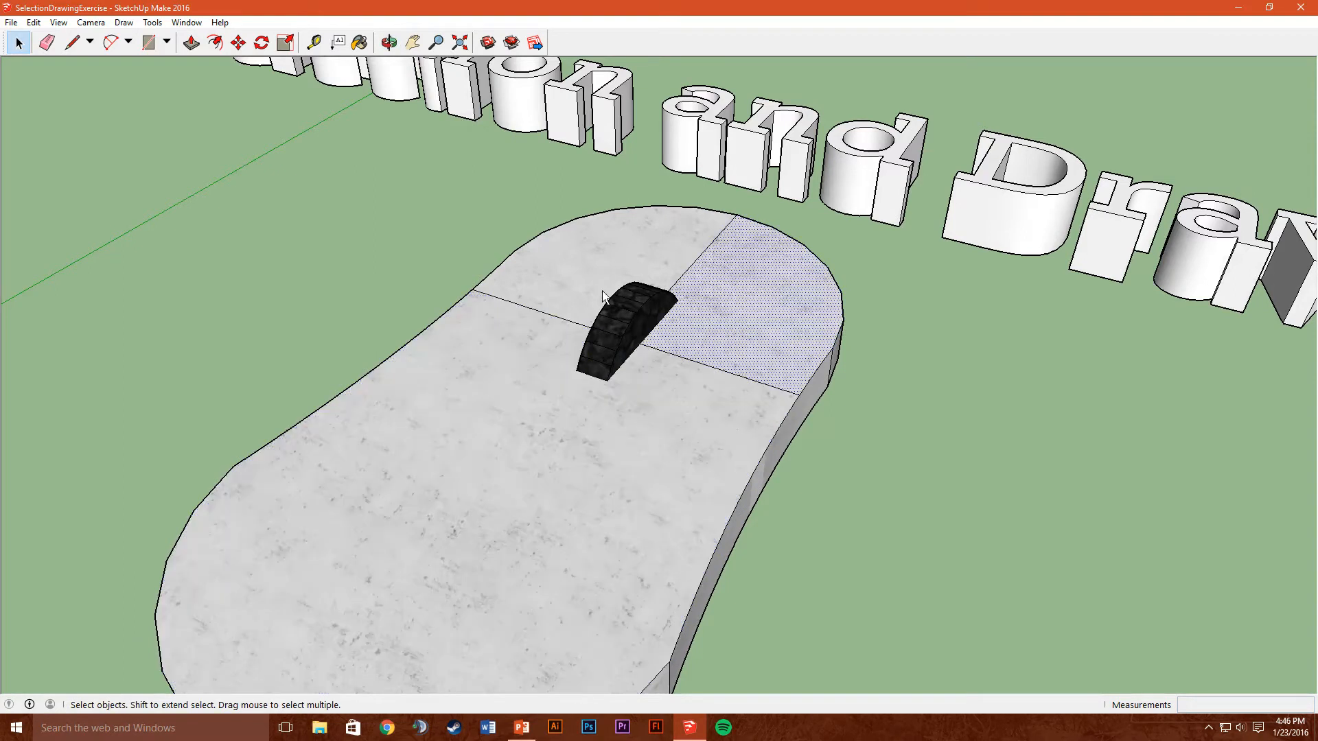
pyautogui.click(561, 285)
pyautogui.keyDown('shift'); pyautogui.click(568, 435); pyautogui.keyUp('shift')
pyautogui.keyDown('shift'); pyautogui.click(780, 330); pyautogui.keyUp('shift')
pyautogui.keyDown('shift'); pyautogui.click(683, 281); pyautogui.keyUp('shift')
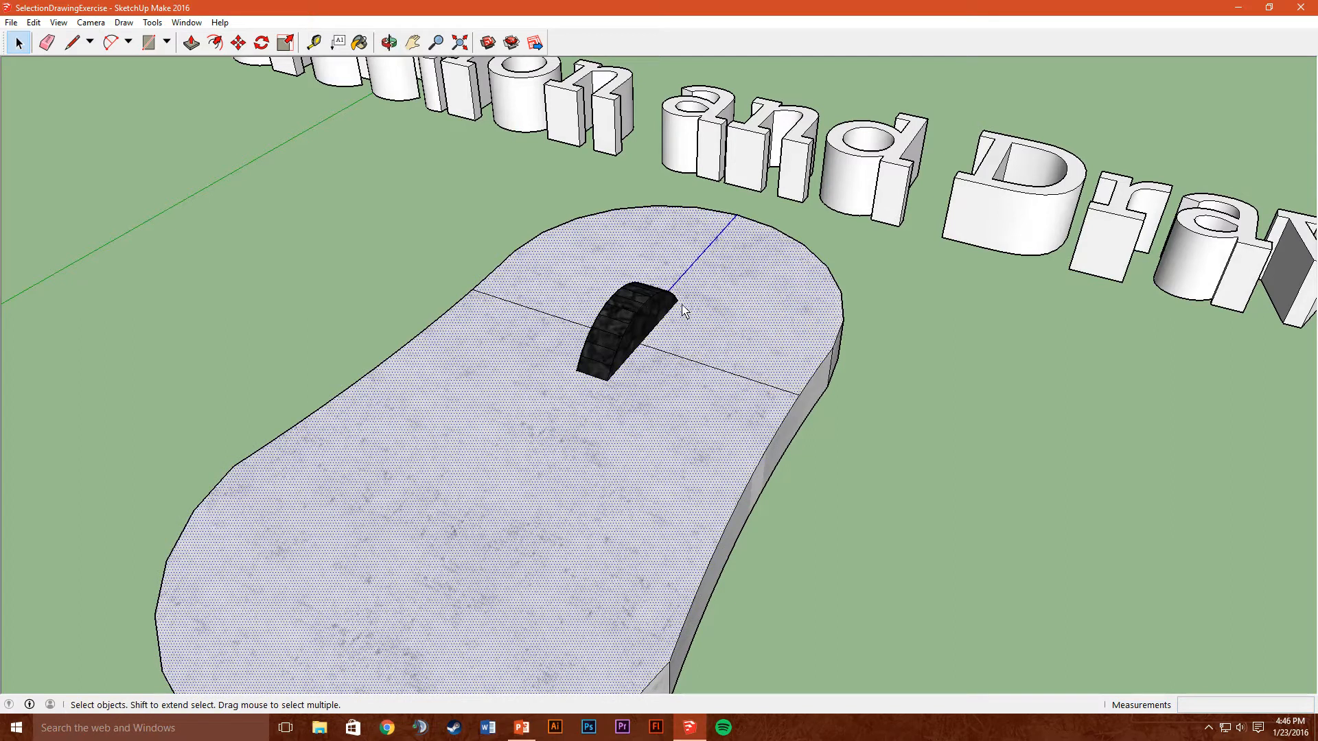
pyautogui.keyDown('shift'); pyautogui.click(690, 362); pyautogui.keyUp('shift')
pyautogui.keyDown('shift'); pyautogui.click(538, 311); pyautogui.keyUp('shift')
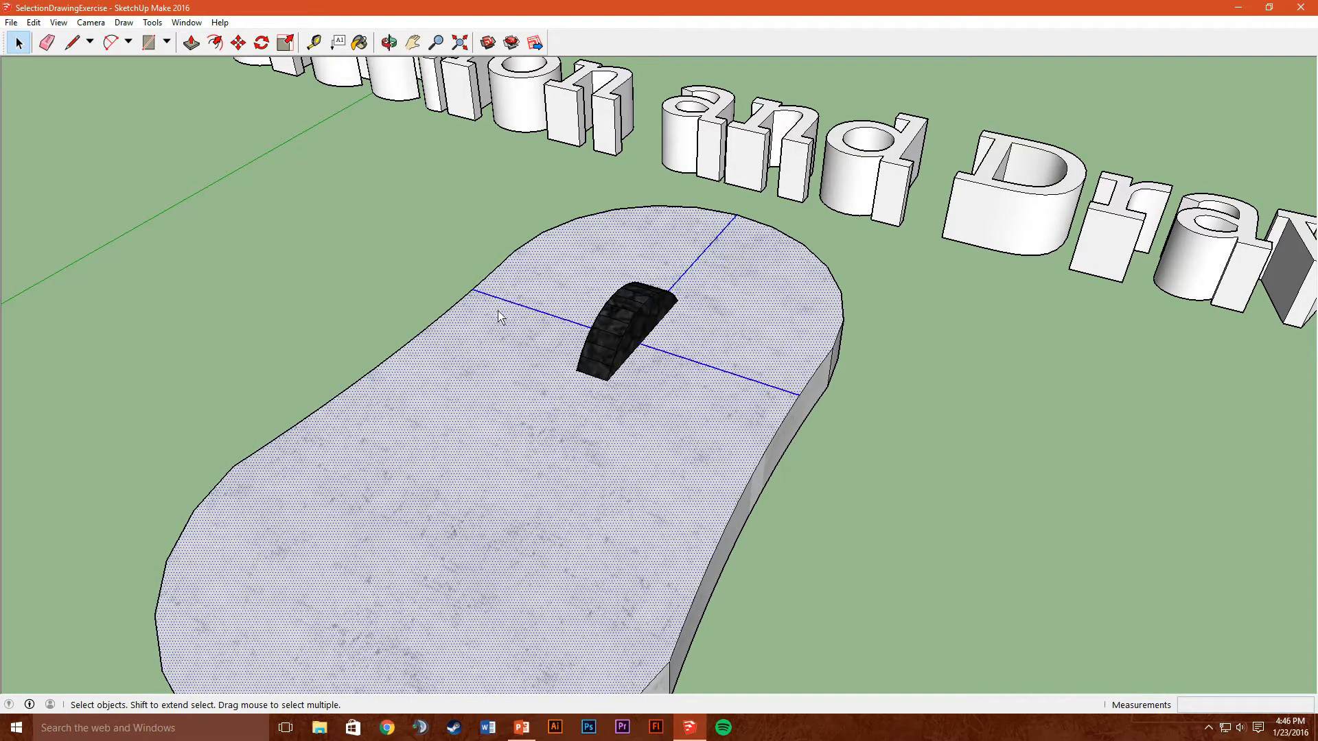
# - Try to window-select the whole mouse model and examine from several sides which faces are selected
pyautogui.scroll(-4, 278, 323)
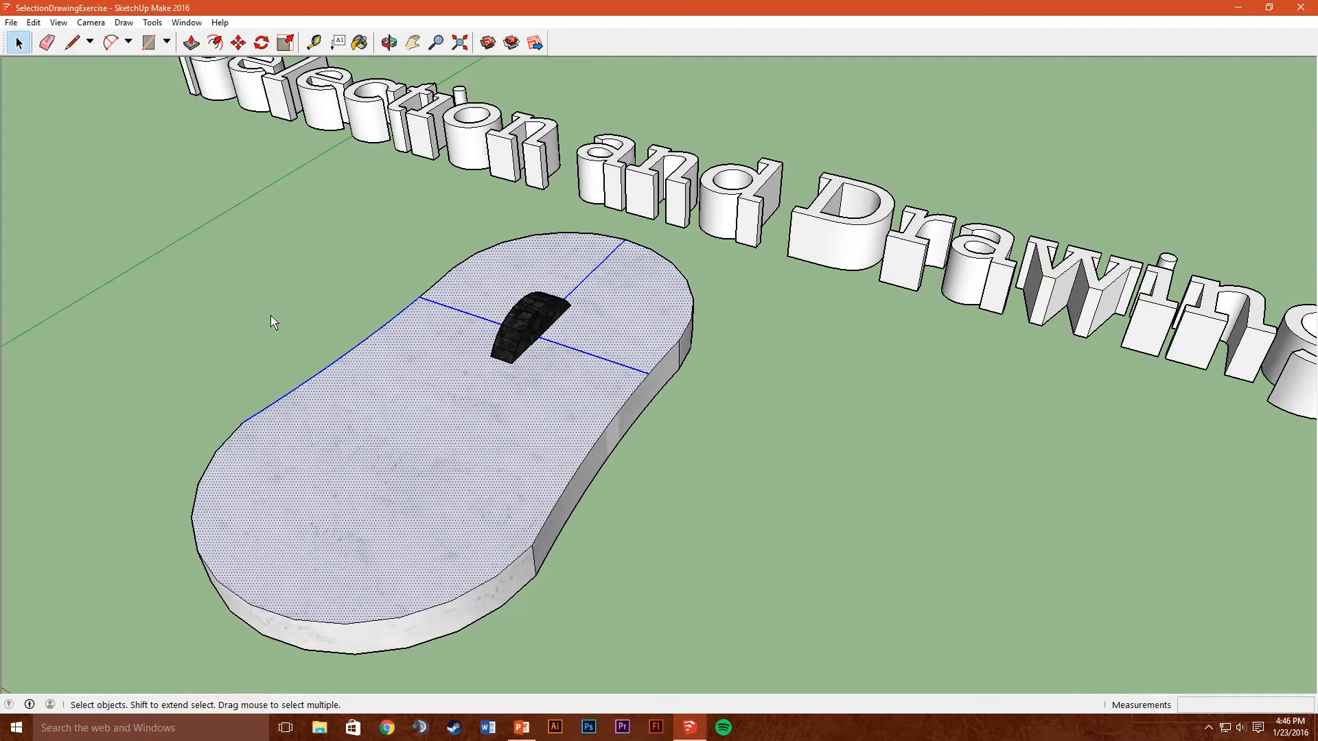
pyautogui.moveTo(336, 346); pyautogui.dragTo(590, 391, button='middle')
pyautogui.moveTo(254, 318); pyautogui.dragTo(647, 700)
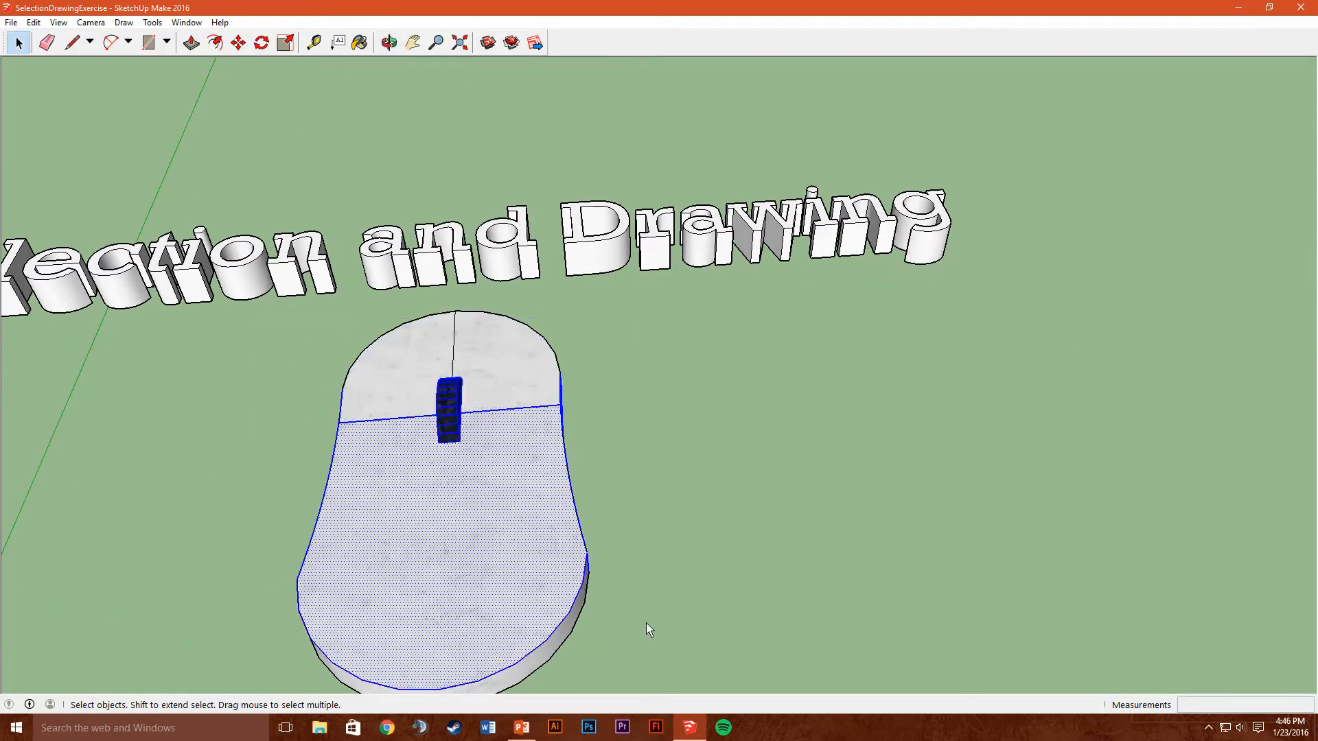
pyautogui.moveTo(645, 540); pyautogui.dragTo(479, 473, button='middle')
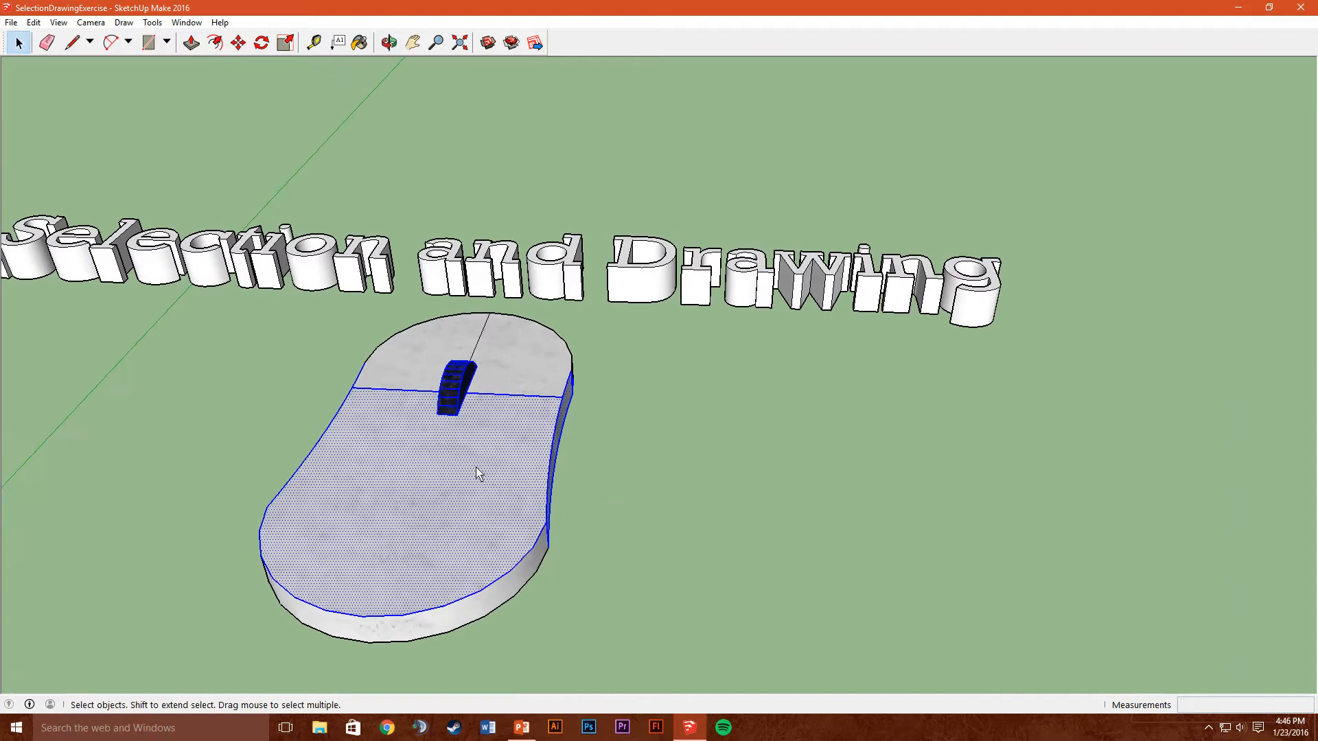
pyautogui.scroll(3, 523, 617)
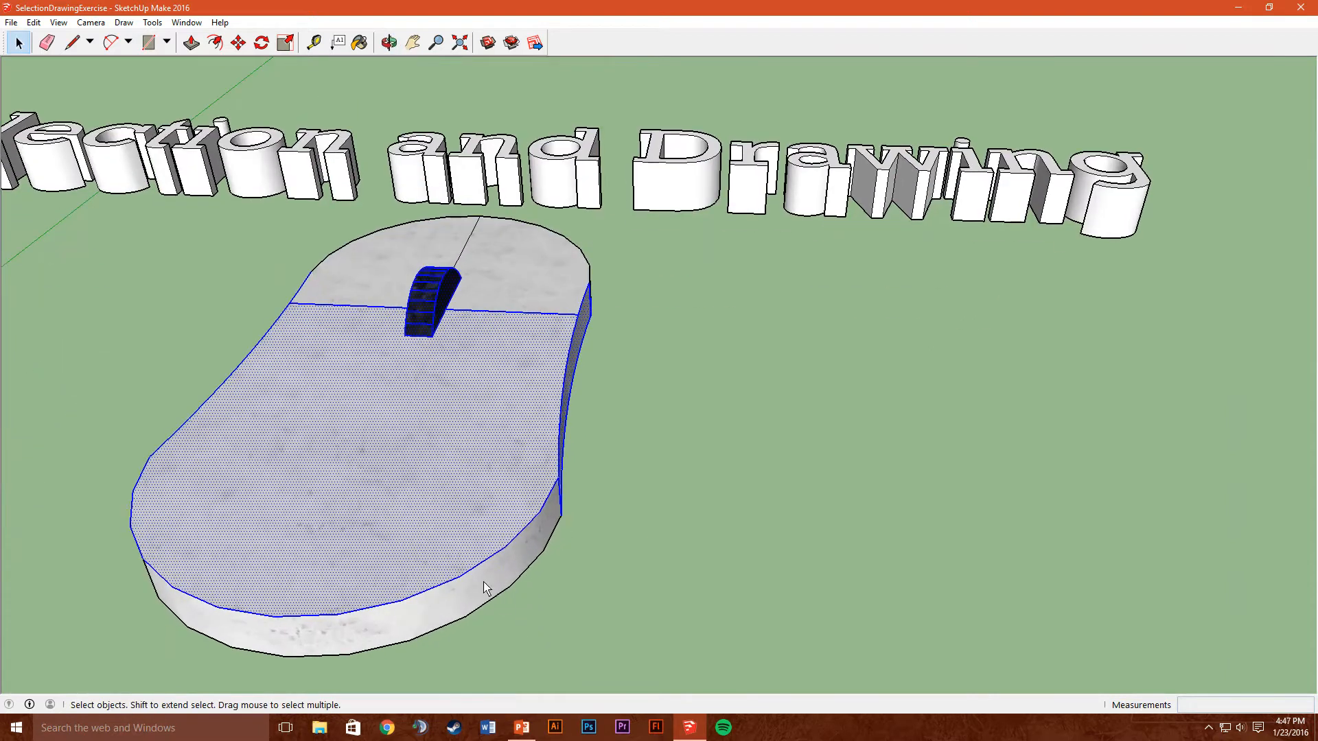
pyautogui.moveTo(676, 552); pyautogui.dragTo(432, 412, button='middle')
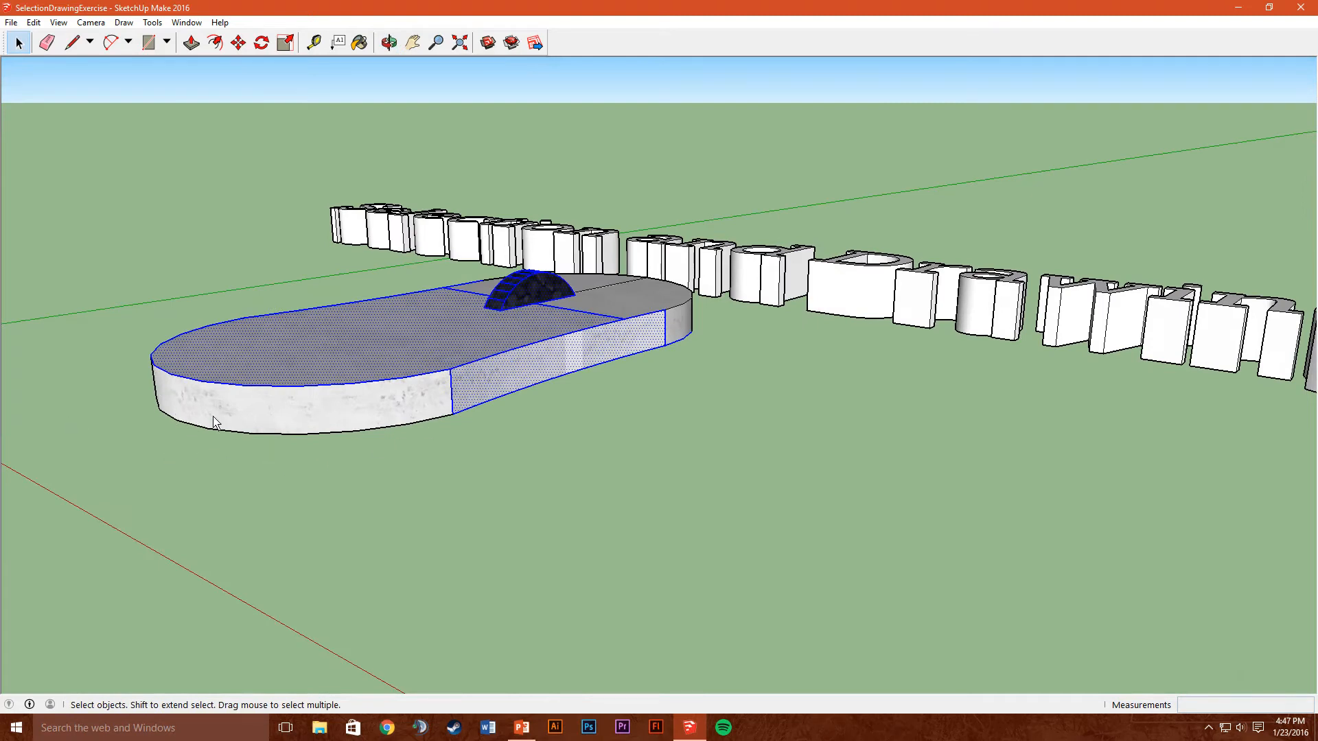
pyautogui.scroll(2, 204, 422)
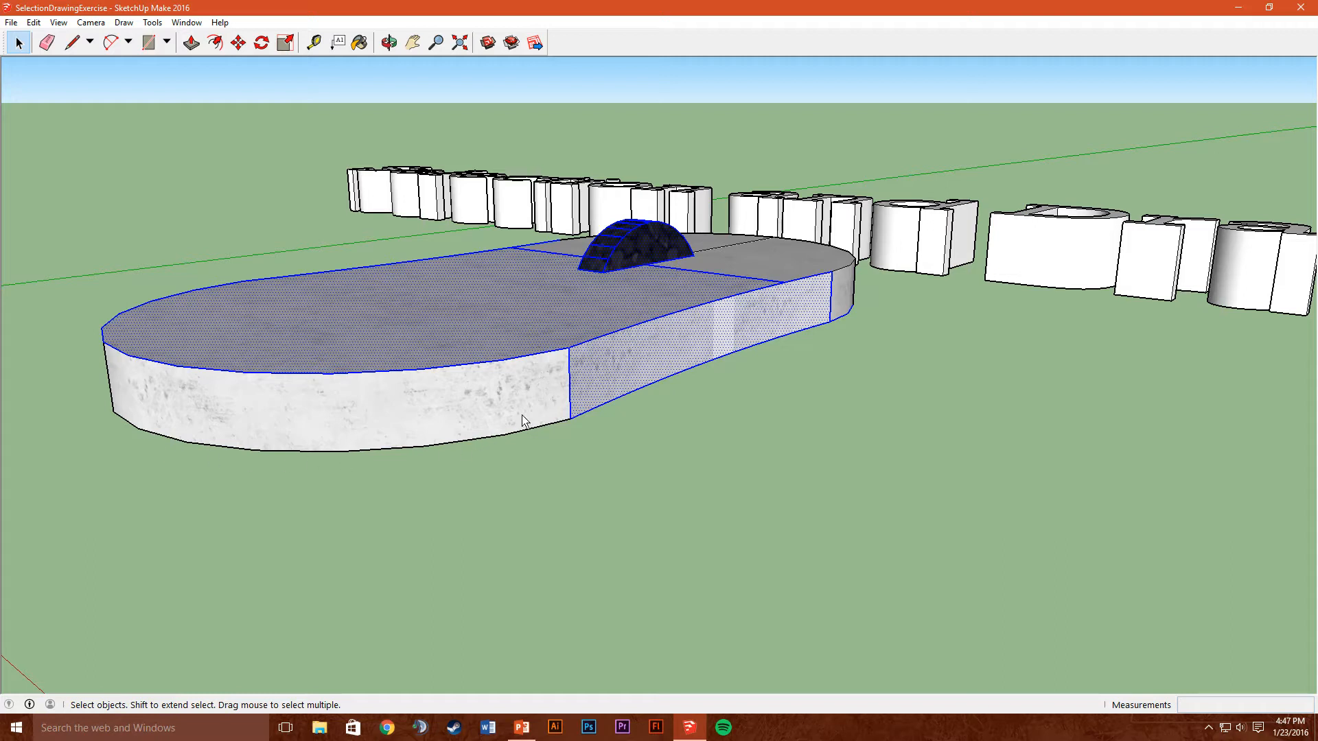
pyautogui.scroll(-5, 265, 432)
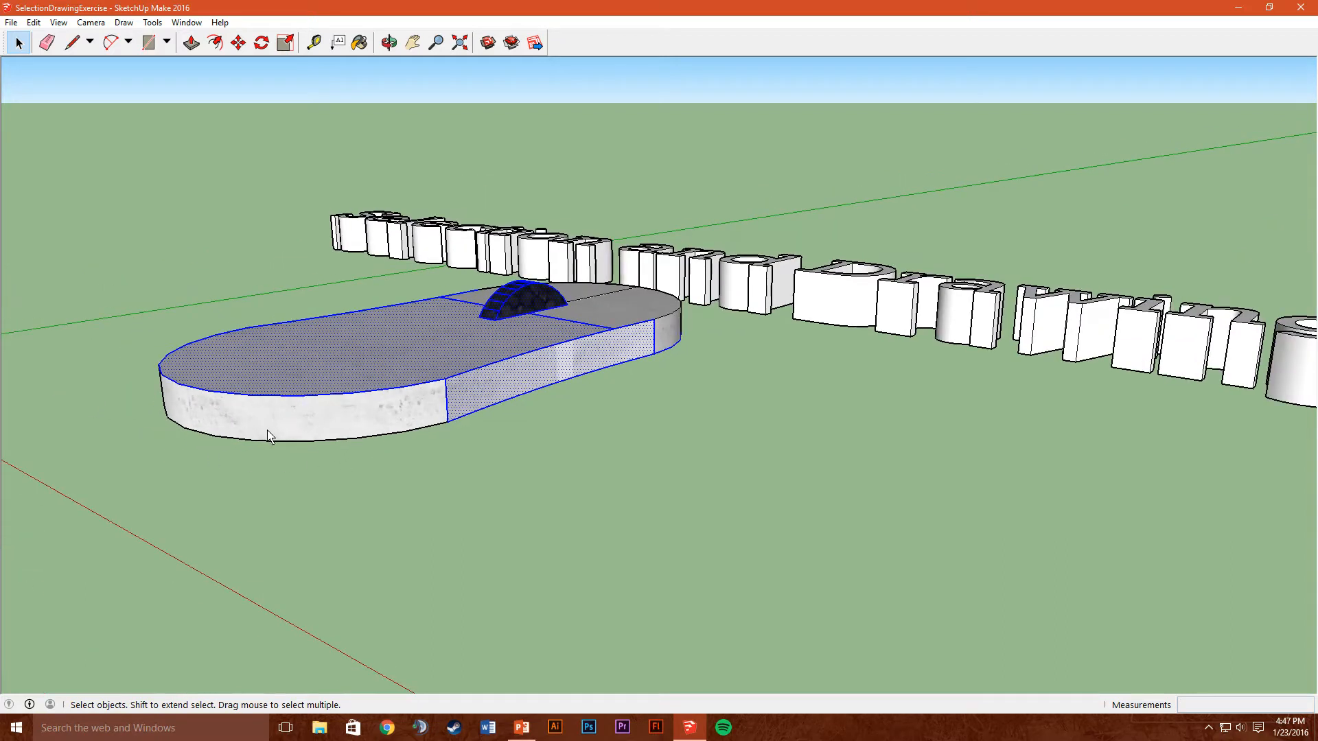
pyautogui.moveTo(238, 411)
pyautogui.mouseDown(button='middle')
pyautogui.moveTo(547, 501)
pyautogui.moveTo(516, 509)
pyautogui.moveTo(531, 532)
pyautogui.moveTo(497, 508)
pyautogui.moveTo(396, 343)
pyautogui.mouseUp(button='middle')
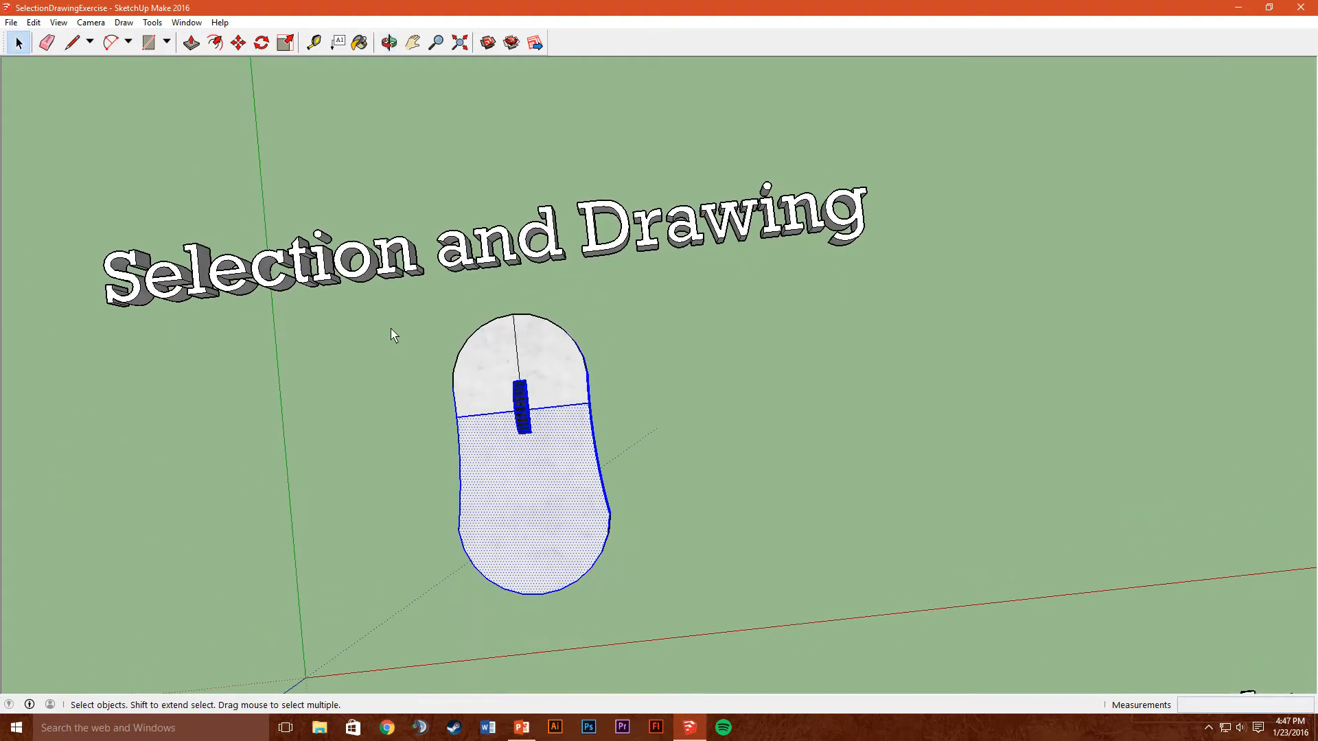
# - Select the entire mouse model, including its sides and scroll wheel, and make it a group
pyautogui.moveTo(383, 310); pyautogui.dragTo(697, 578)
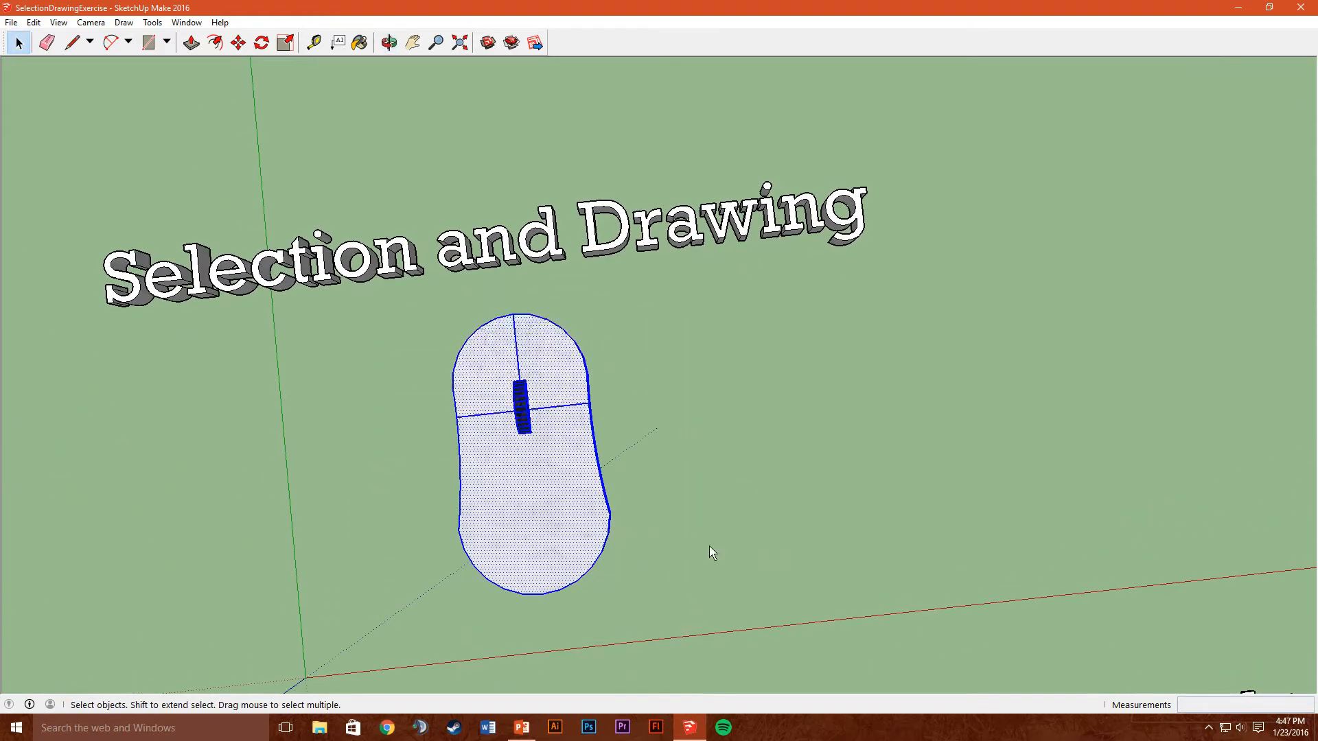
pyautogui.moveTo(739, 549); pyautogui.dragTo(1051, 511, button='middle')
pyautogui.moveTo(560, 452); pyautogui.dragTo(747, 347, button='middle')
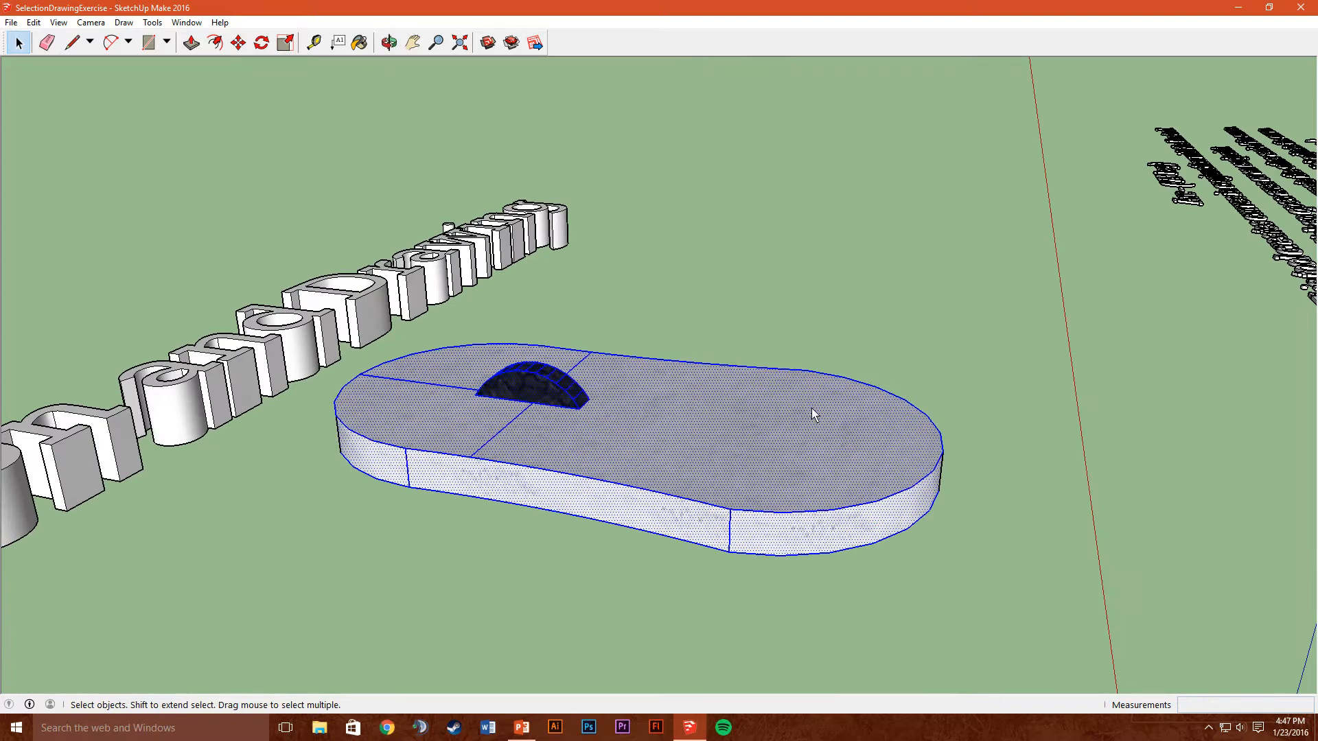
pyautogui.moveTo(831, 329); pyautogui.dragTo(401, 391, button='middle')
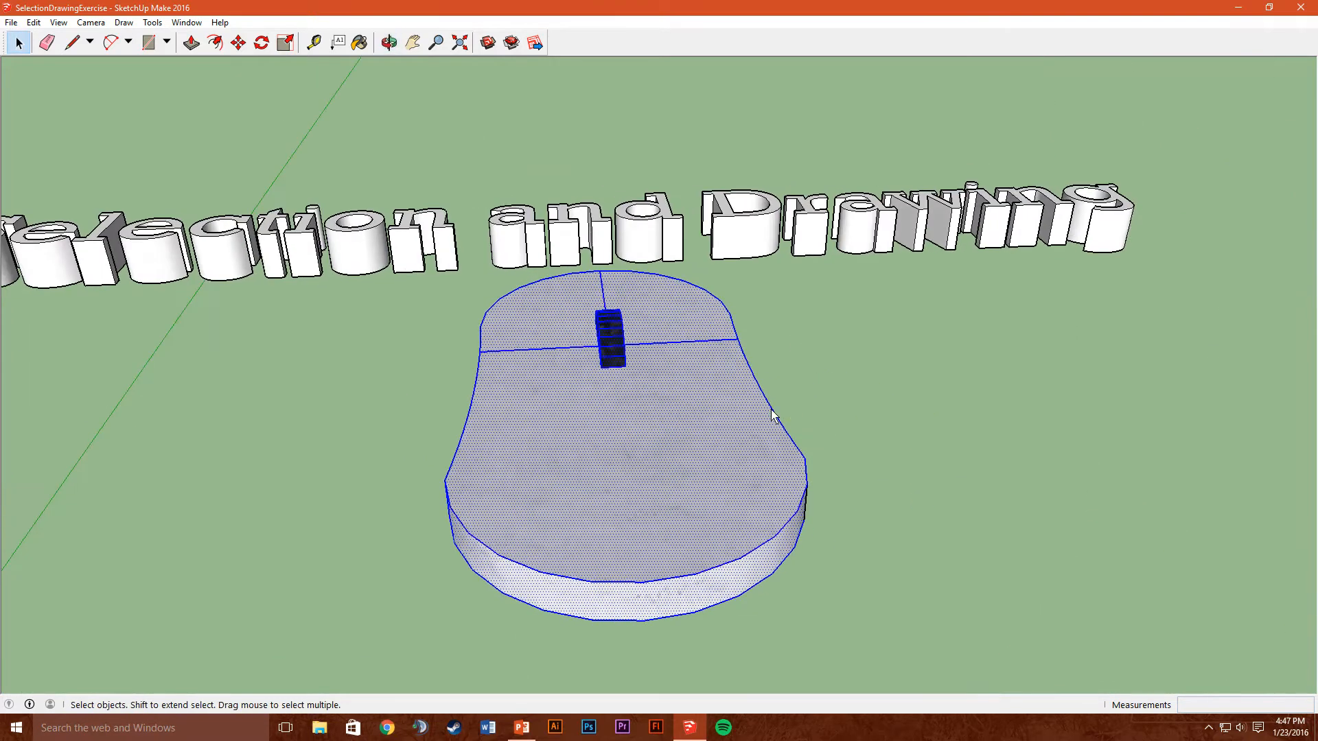
pyautogui.moveTo(792, 416); pyautogui.dragTo(520, 393, button='middle')
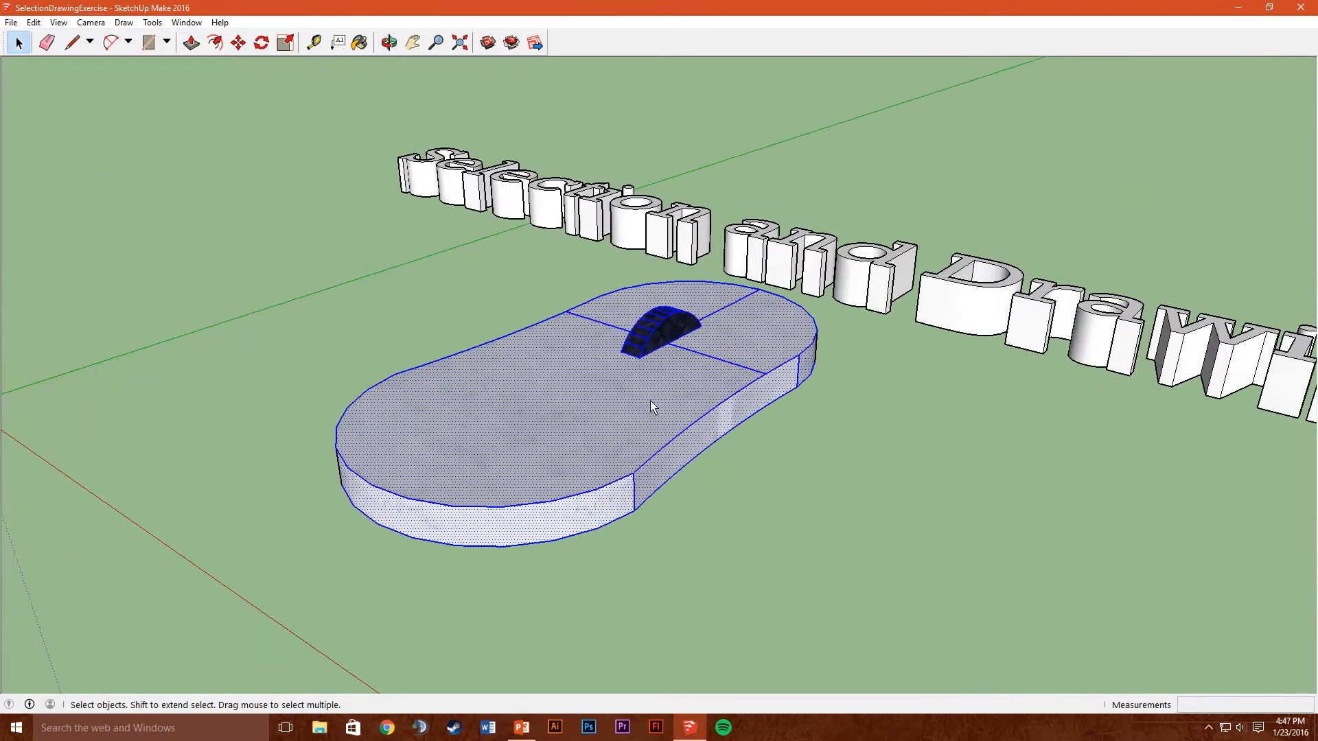
pyautogui.rightClick(599, 397)
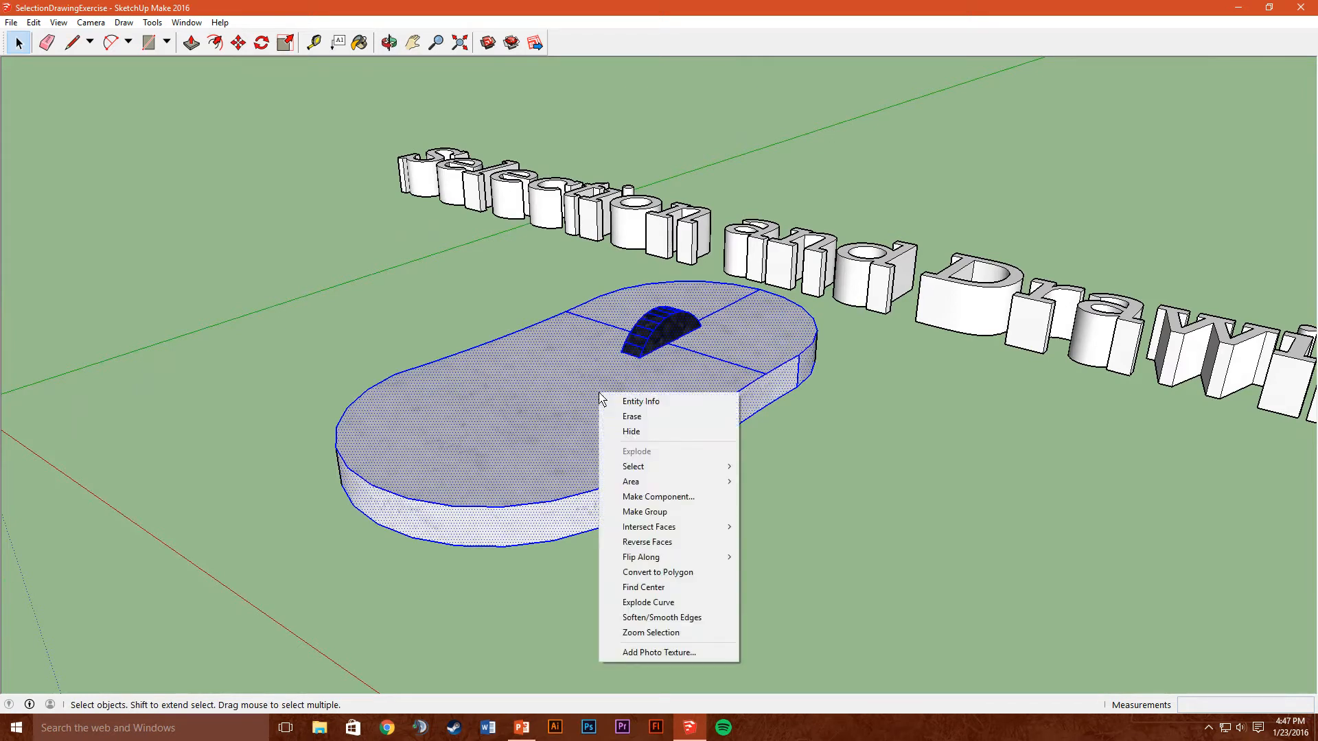
pyautogui.click(660, 512)
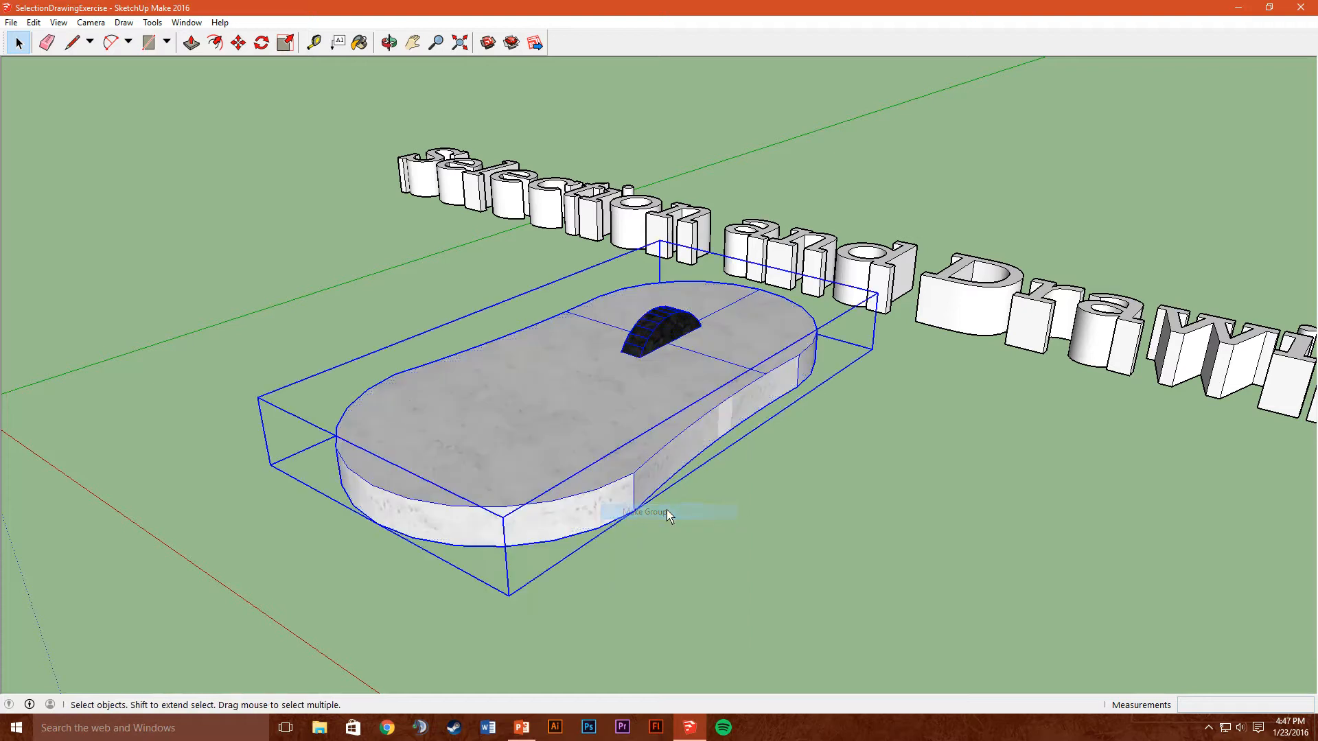
# - Deselect and reselect the grouped mouse several times to check that it selects as one object
pyautogui.click(850, 545)
pyautogui.click(575, 409)
pyautogui.click(908, 450)
pyautogui.click(682, 394)
pyautogui.click(903, 478)
pyautogui.click(665, 404)
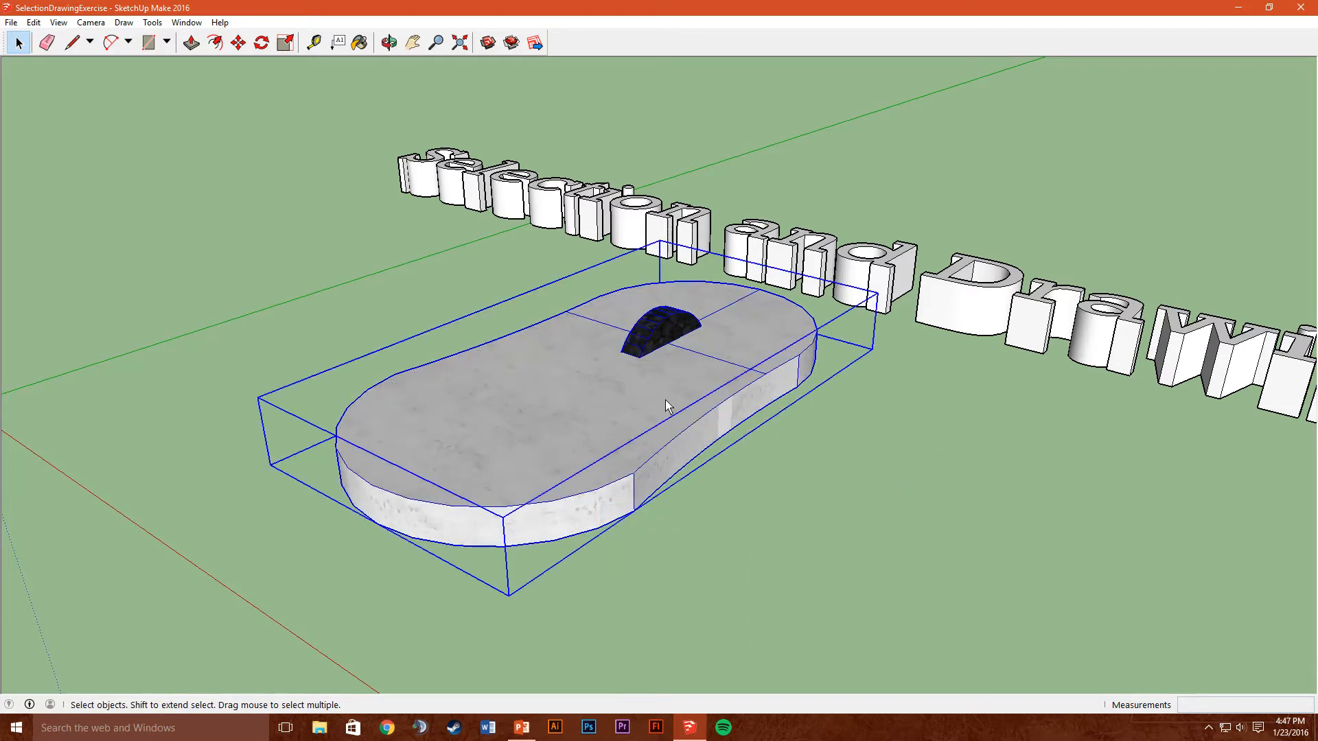
pyautogui.click(920, 473)
pyautogui.click(730, 384)
pyautogui.moveTo(655, 510); pyautogui.dragTo(991, 497, button='middle')
pyautogui.moveTo(645, 484); pyautogui.dragTo(796, 517, button='middle')
pyautogui.click(660, 442)
pyautogui.click(710, 305)
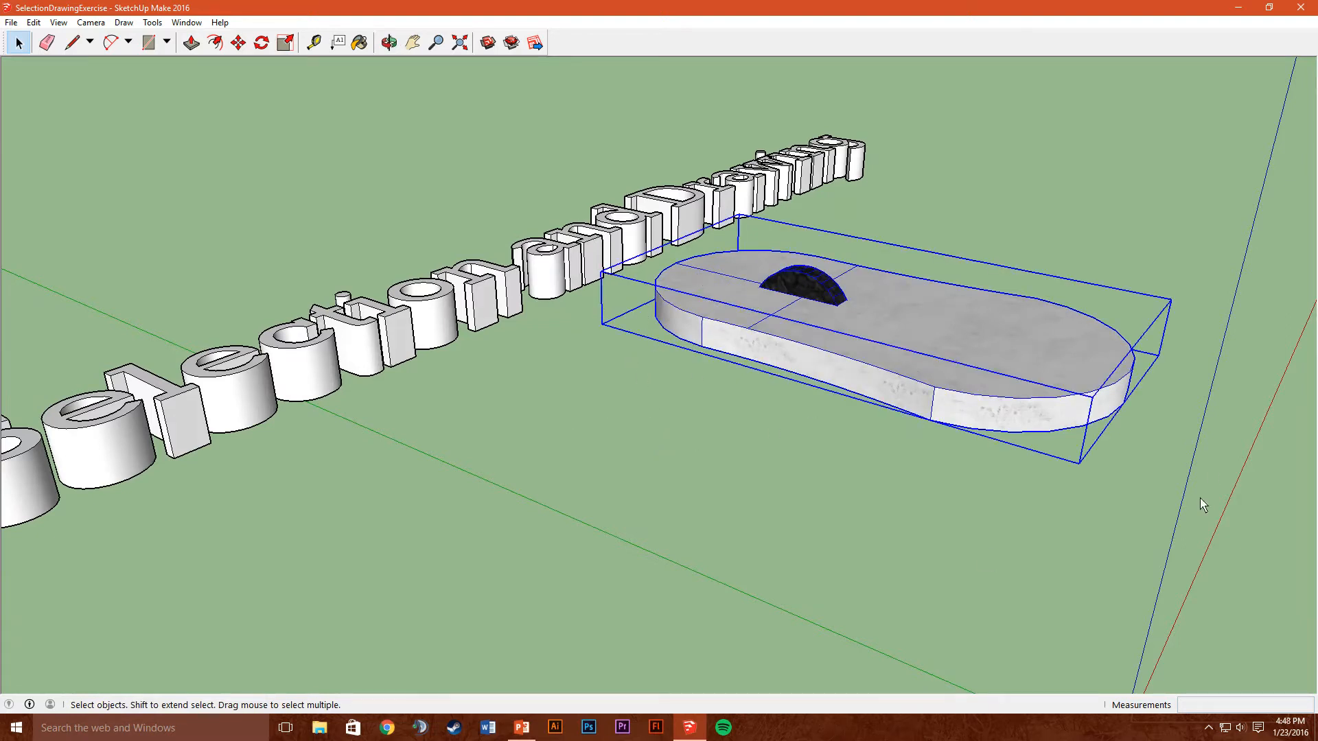
pyautogui.moveTo(1162, 505); pyautogui.dragTo(464, 358, button='middle')
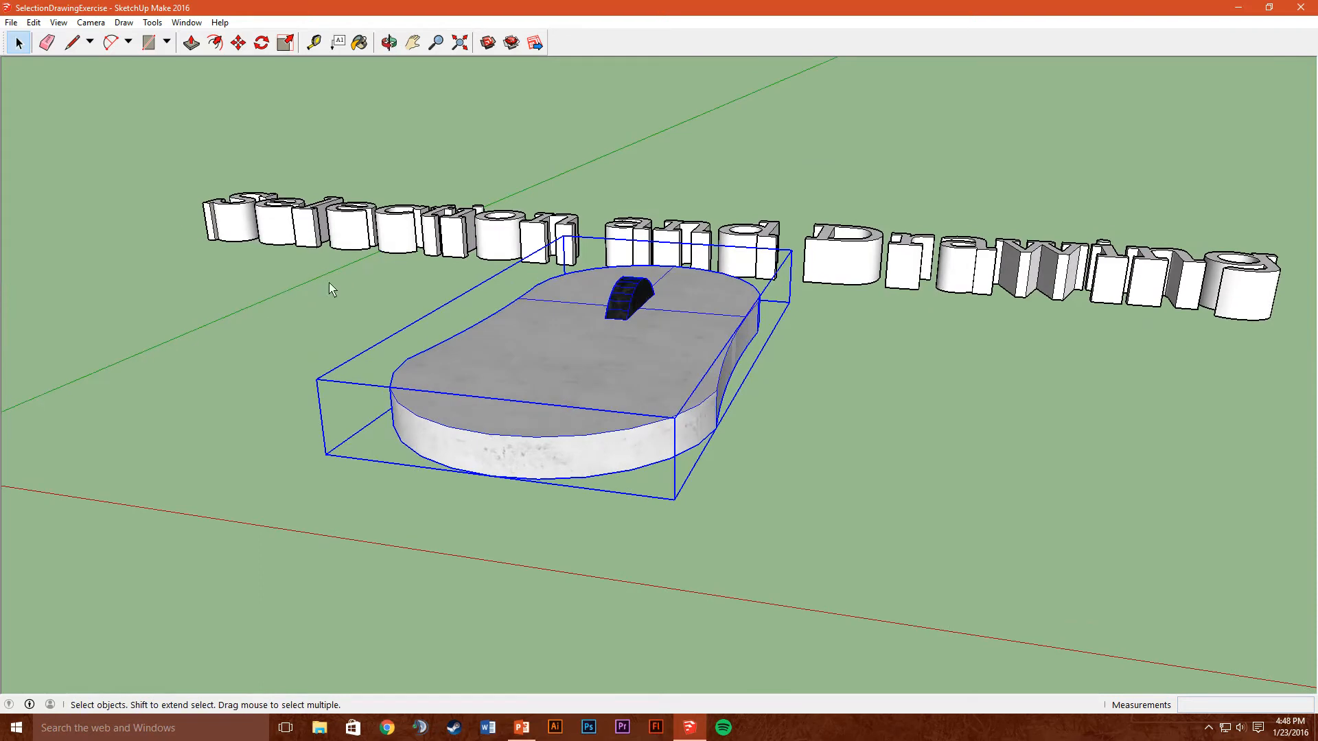
# - Erase the whole mouse group with the Eraser and undo the erasure
pyautogui.click(46, 42)
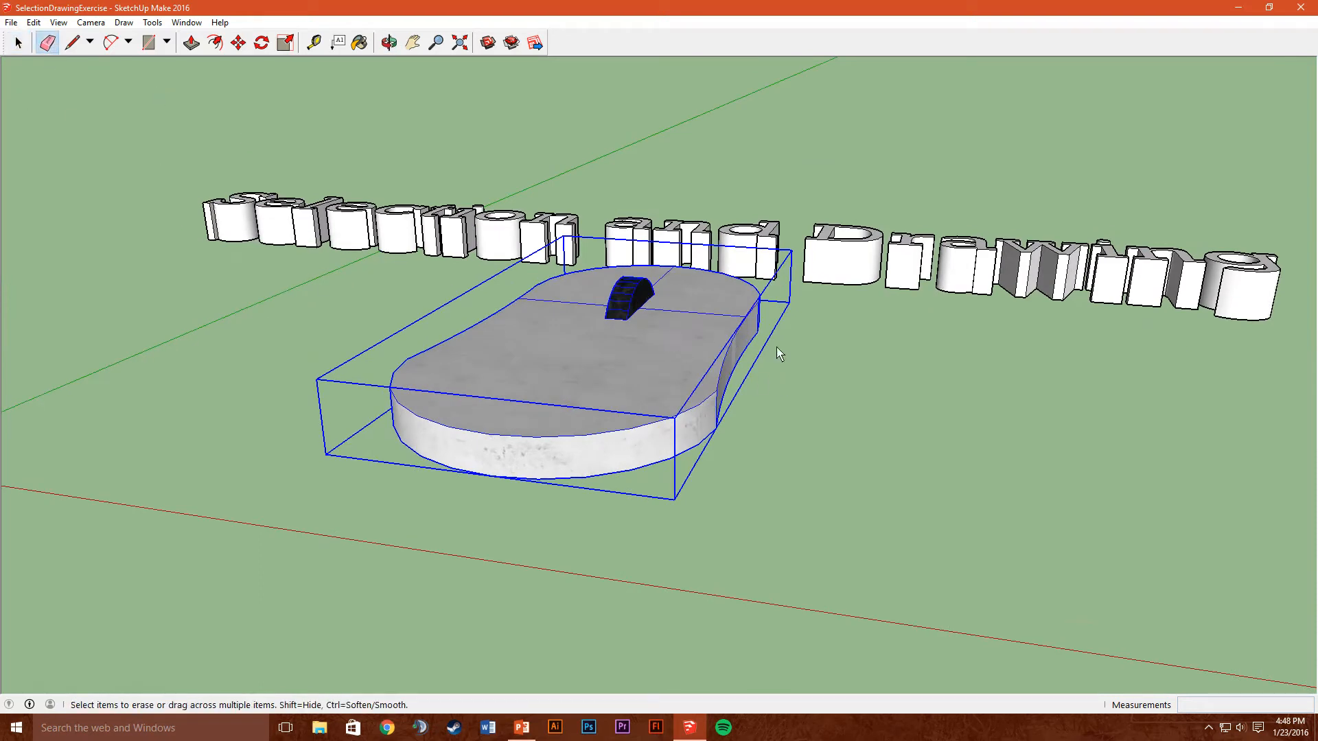
pyautogui.click(470, 347)
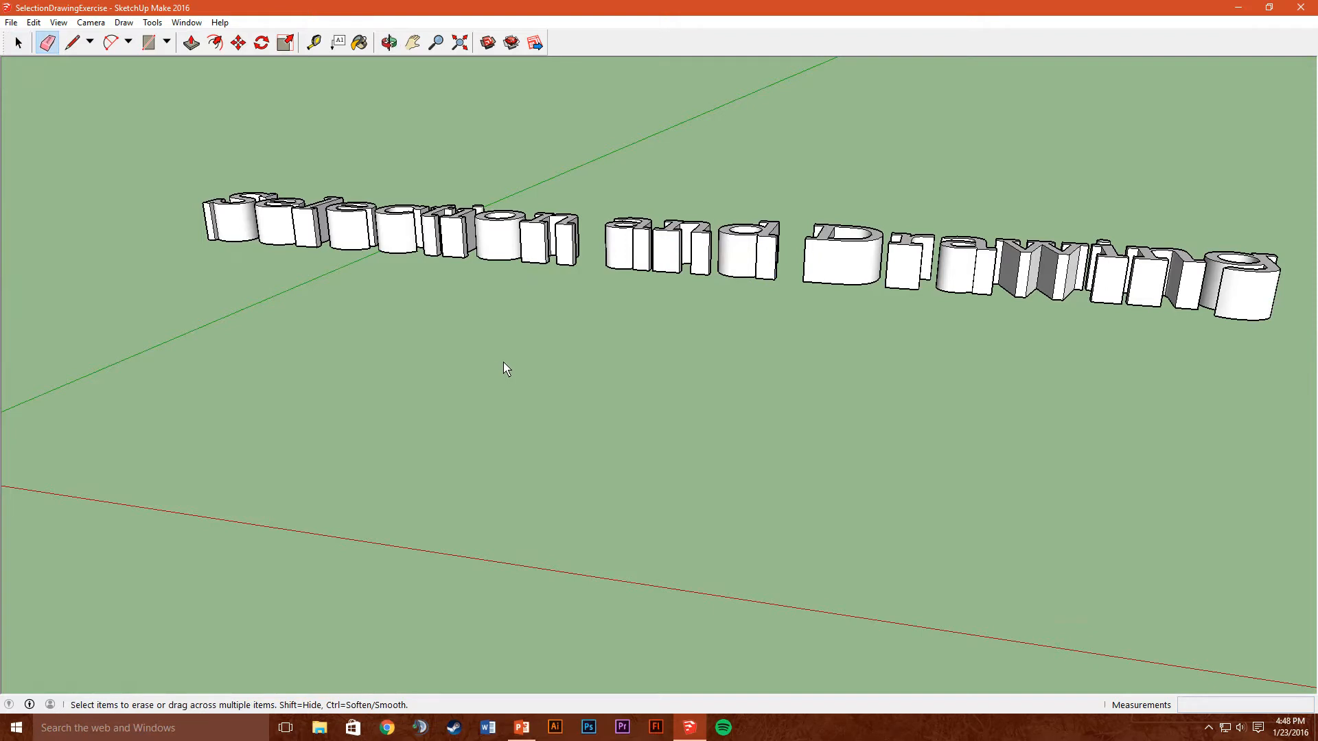
pyautogui.hotkey('ctrl', 'z')
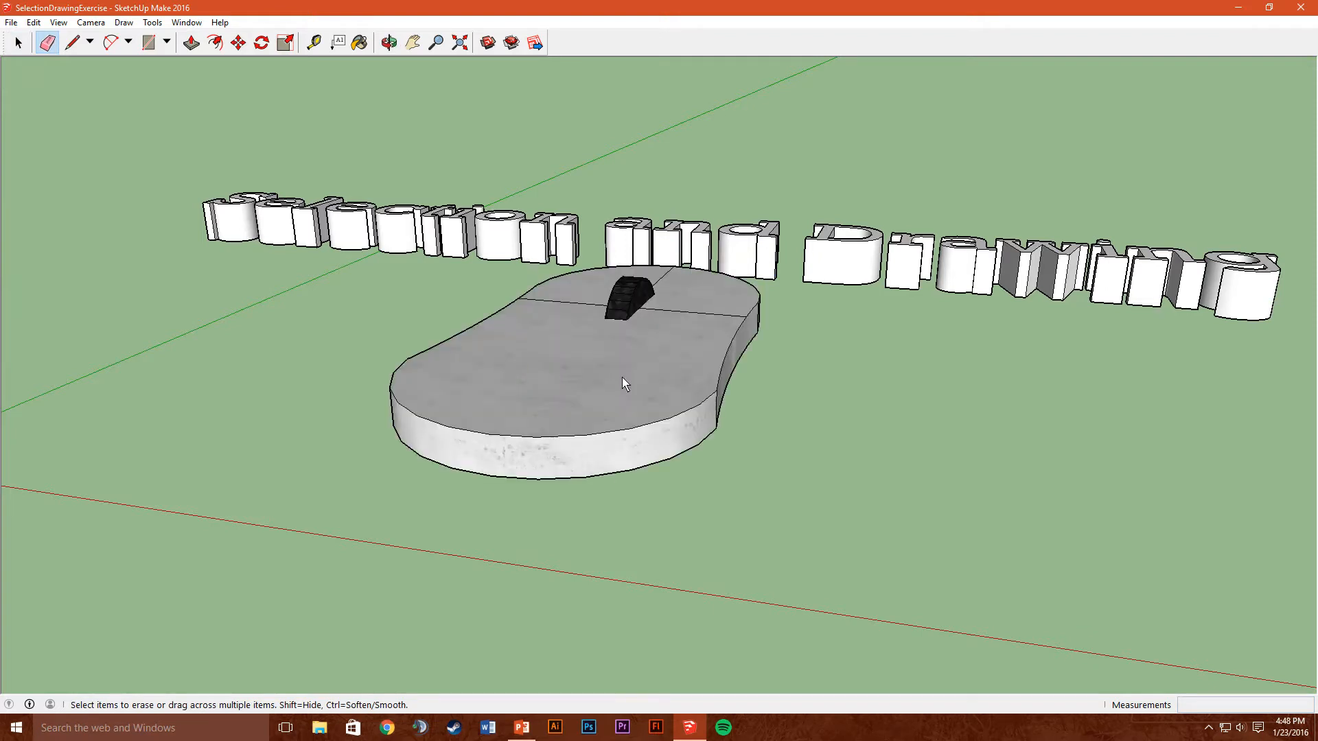
# - Select the restored mouse group as a single object
pyautogui.click(19, 43)
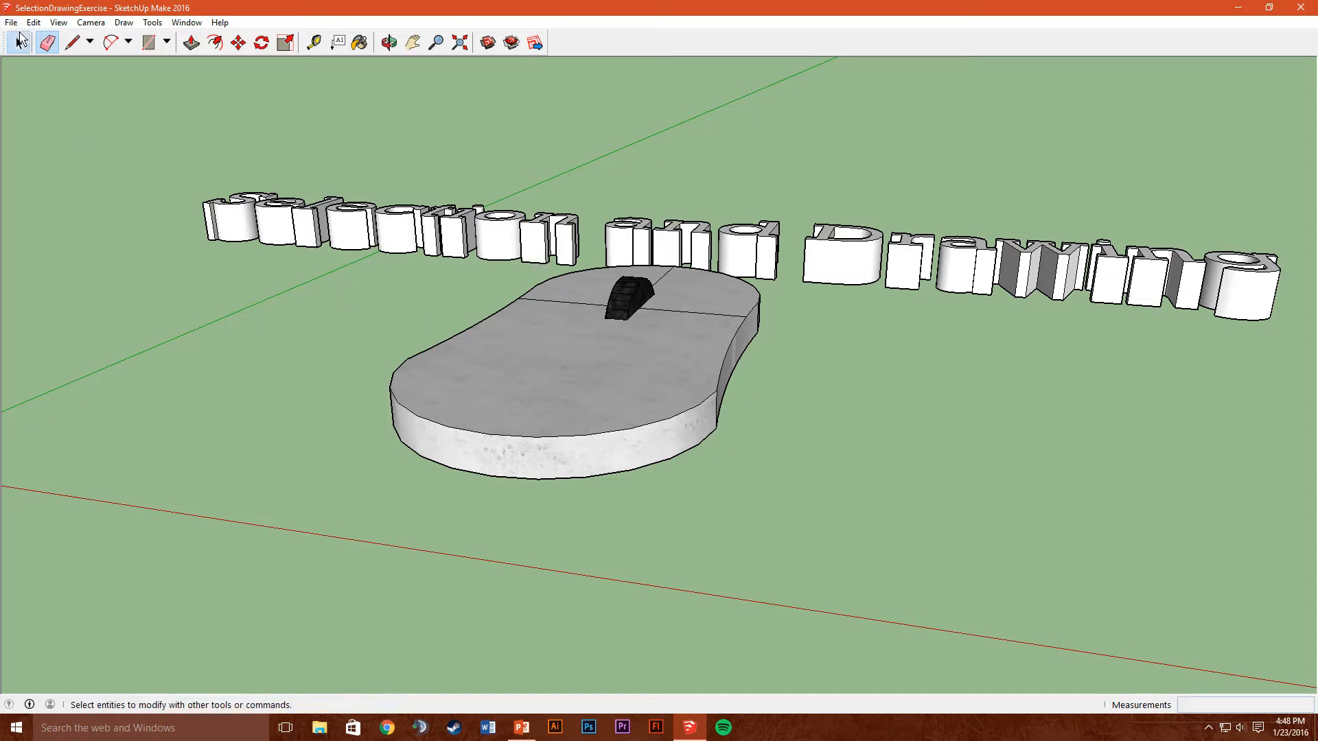
pyautogui.click(575, 365)
pyautogui.moveTo(662, 368); pyautogui.dragTo(885, 440, button='middle')
pyautogui.scroll(-2, 871, 460)
pyautogui.moveTo(612, 501); pyautogui.dragTo(724, 495, button='middle')
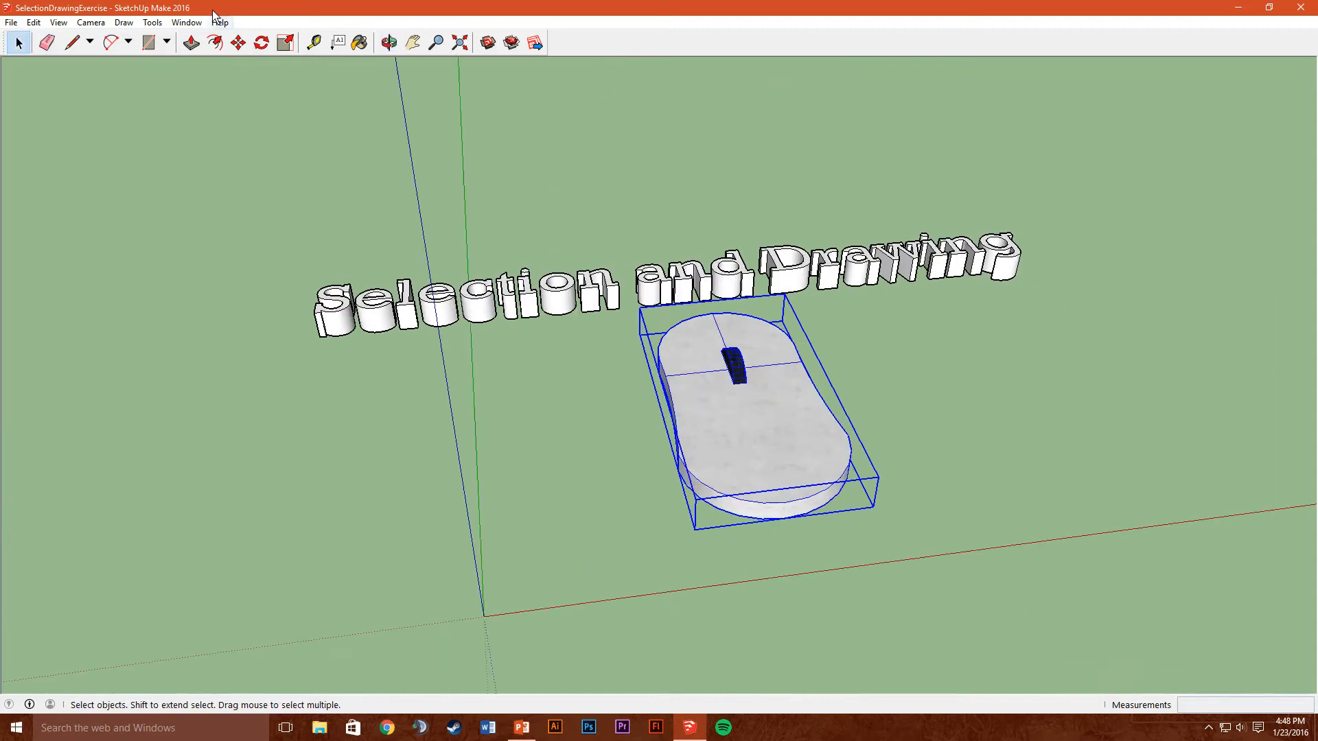
# - Draw three nested rectangles on the ground beside the mouse, the innermost about 10 11/16" by 5 1/2"
pyautogui.click(148, 42)
pyautogui.click(908, 336)
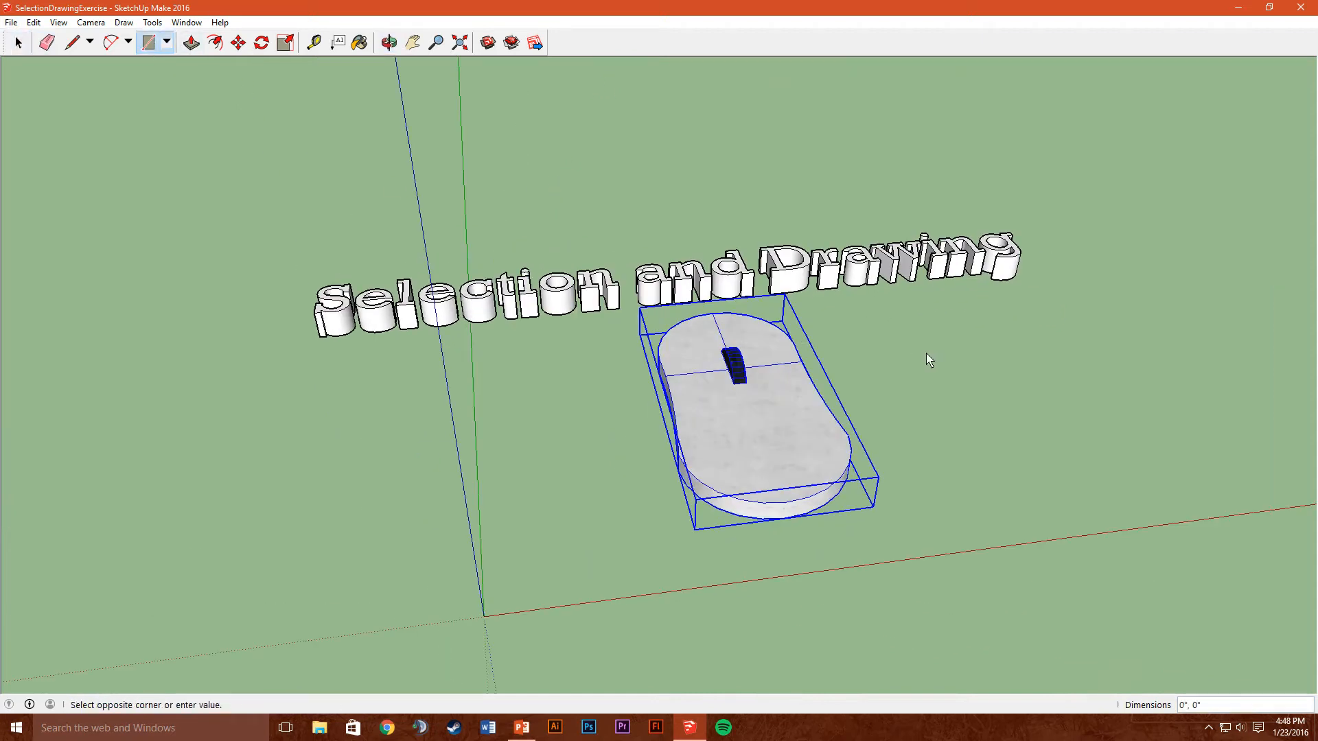
pyautogui.click(1165, 466)
pyautogui.click(984, 363)
pyautogui.click(1075, 411)
pyautogui.click(1021, 382)
pyautogui.click(1048, 400)
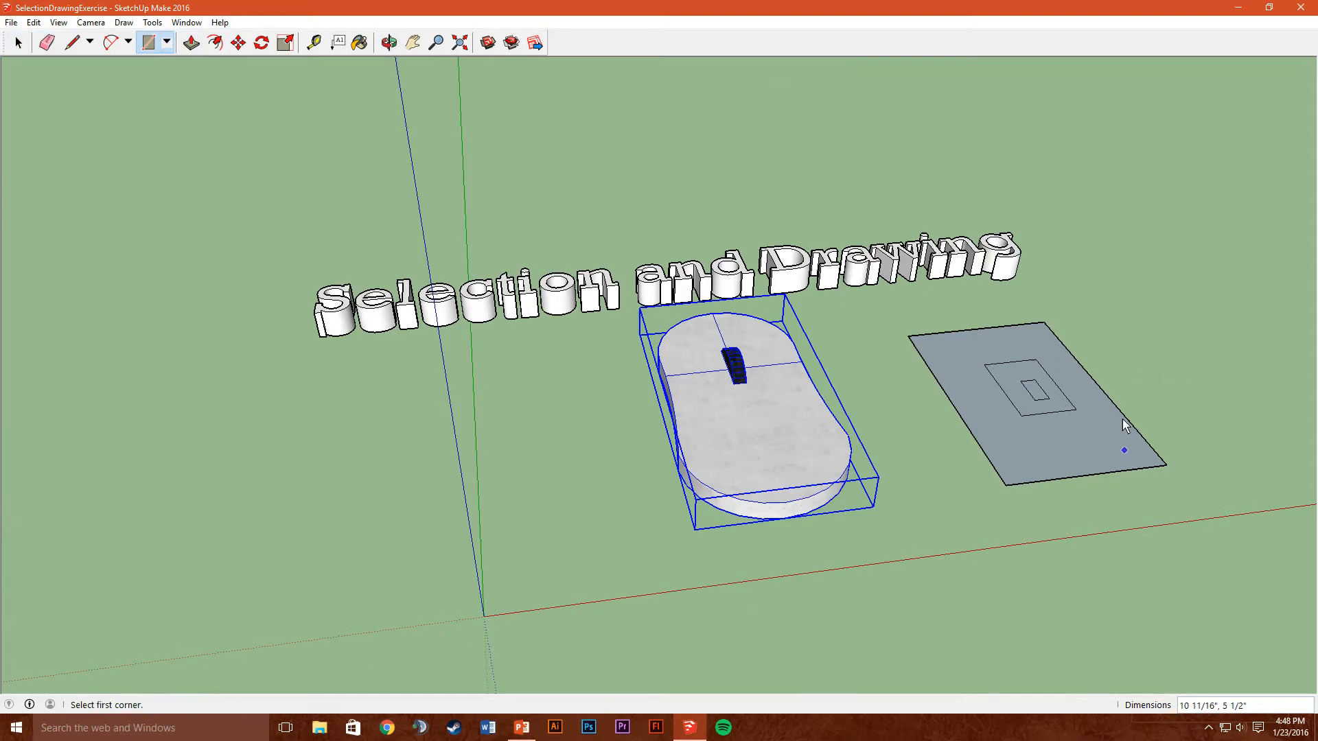
# - Delete the middle, outer and innermost faces of the nested rectangles one by one, keeping their edges
pyautogui.scroll(6, 1125, 443)
pyautogui.click(17, 43)
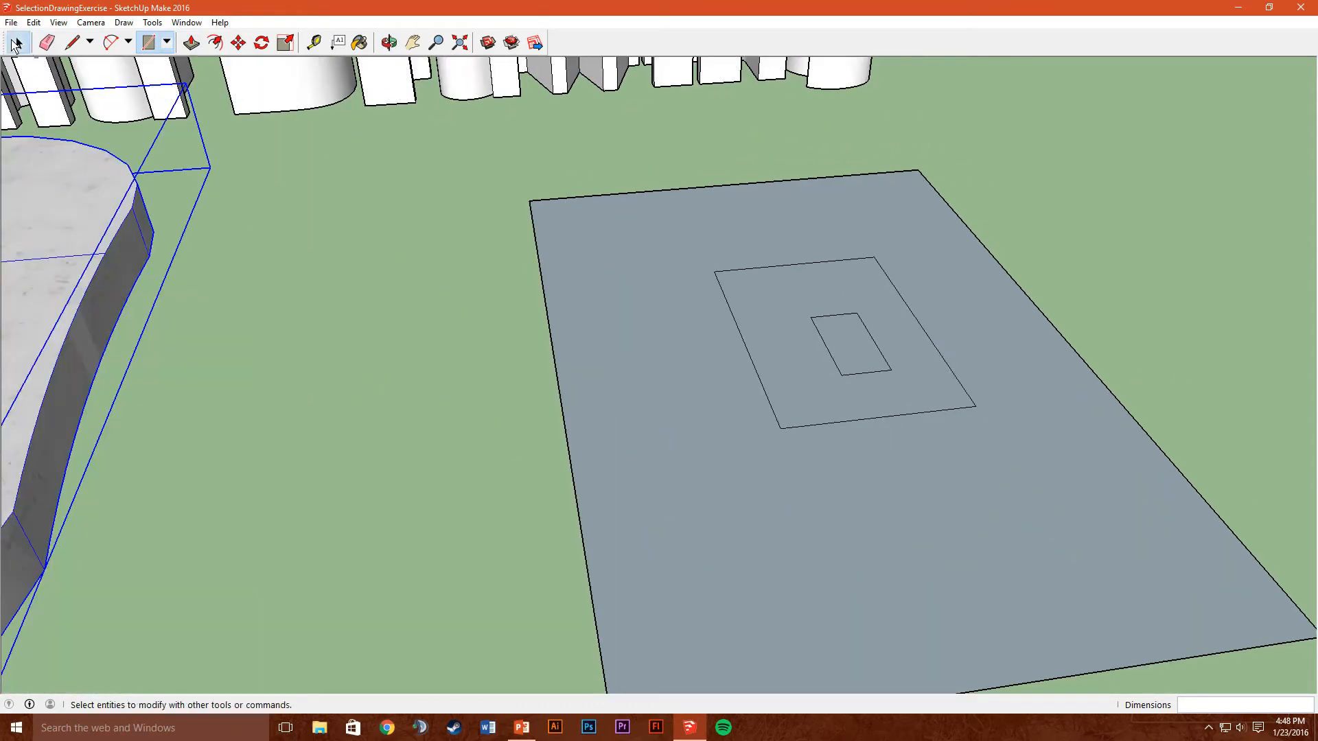
pyautogui.click(783, 357)
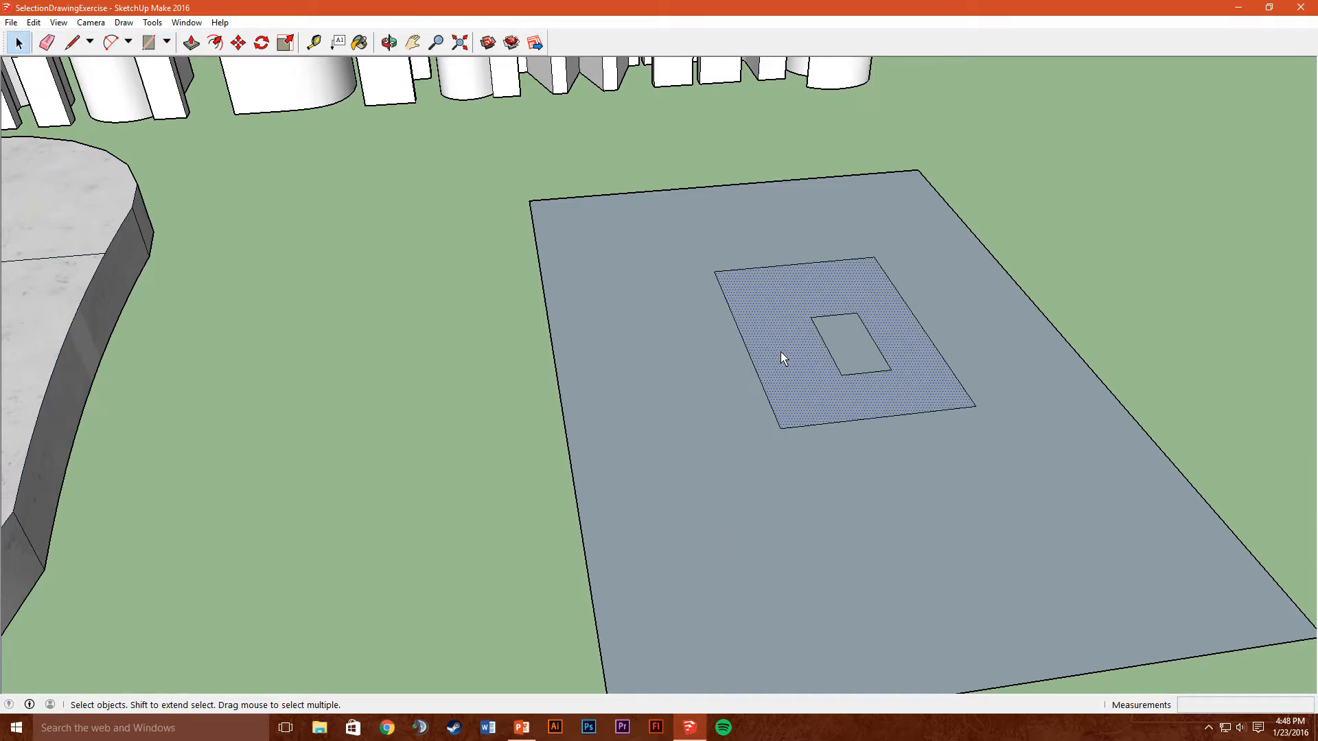
pyautogui.press('Delete')
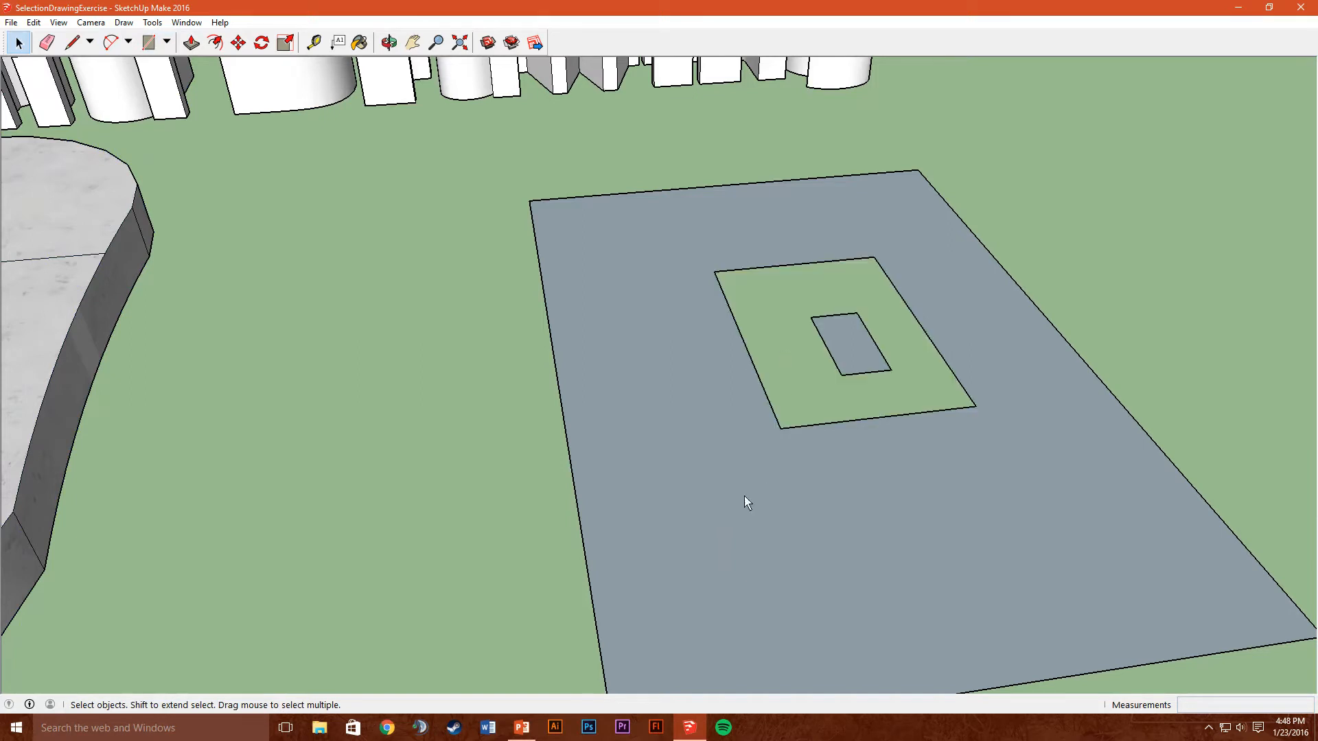
pyautogui.click(678, 488)
pyautogui.press('Delete')
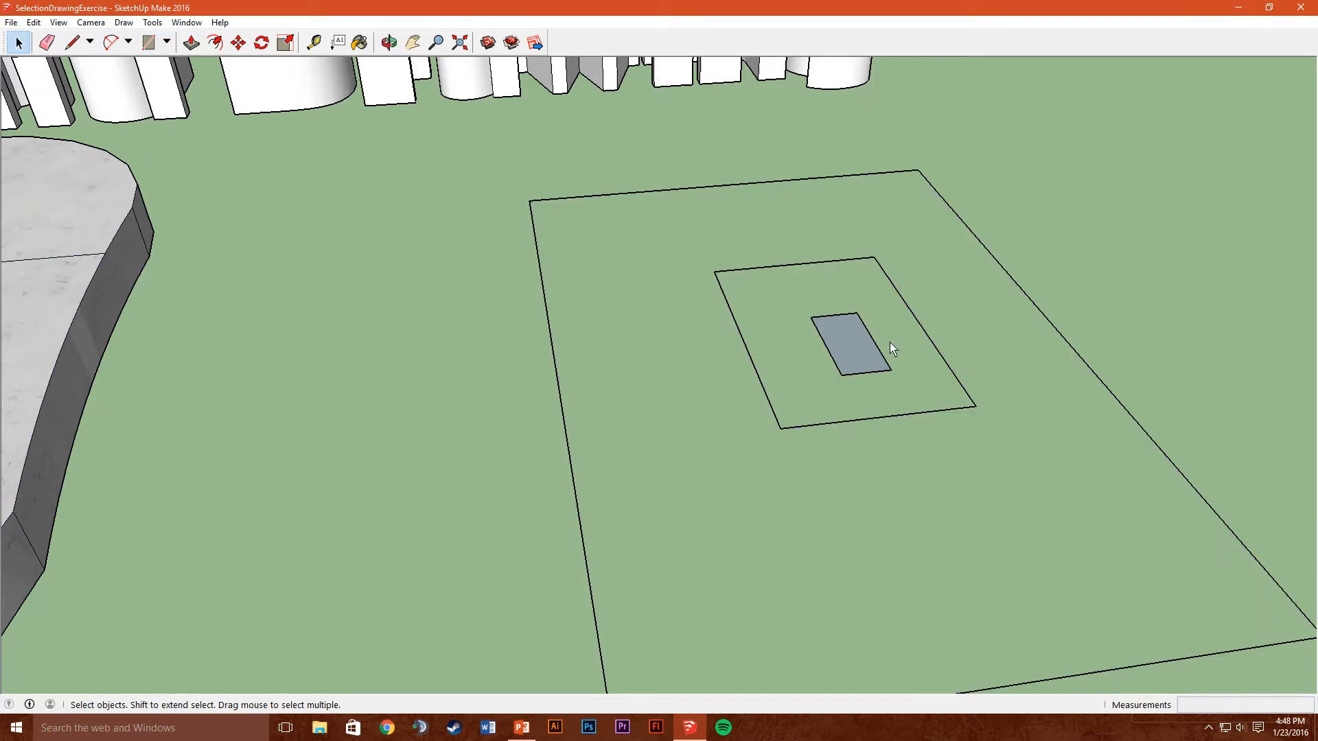
pyautogui.click(863, 353)
pyautogui.press('Delete')
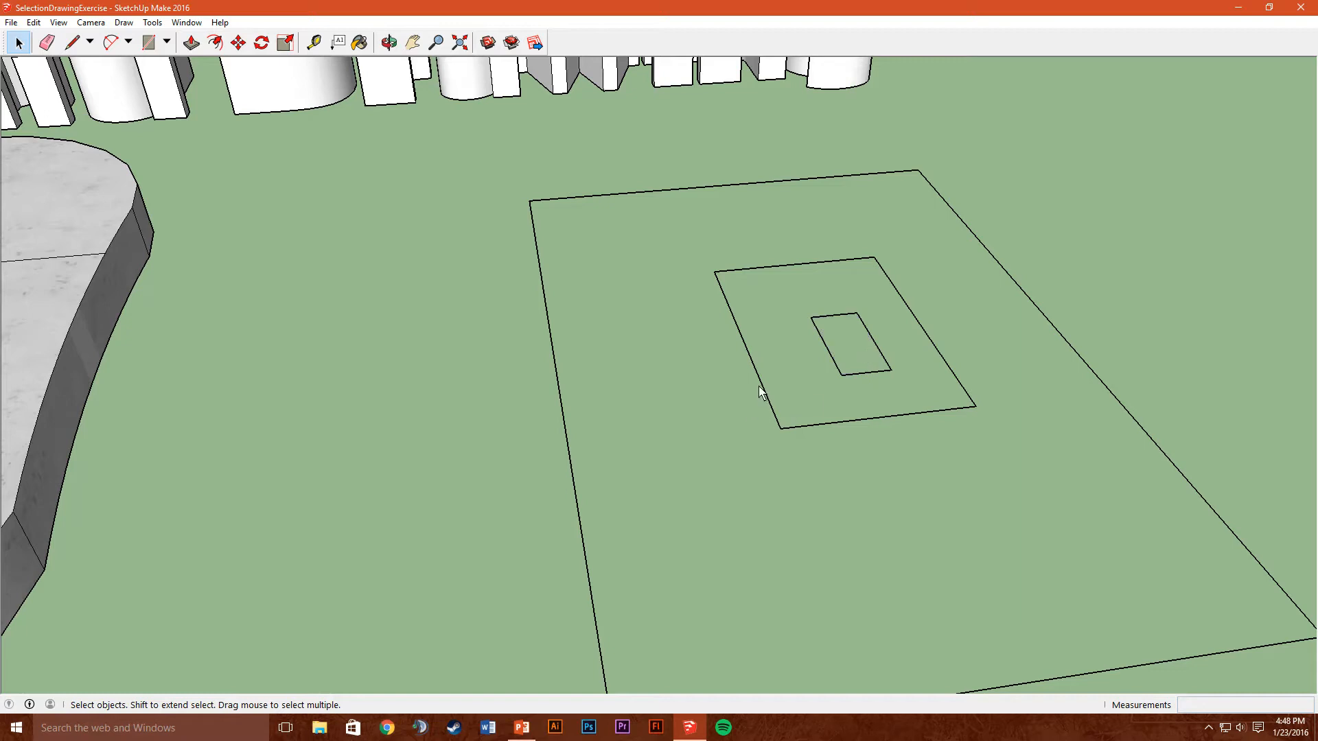
# - Delete the two side edges and the upper edge of the middle rectangle, keeping its lower edge
pyautogui.press('Delete')
pyautogui.press('Delete')
pyautogui.click(903, 300)
pyautogui.press('Delete')
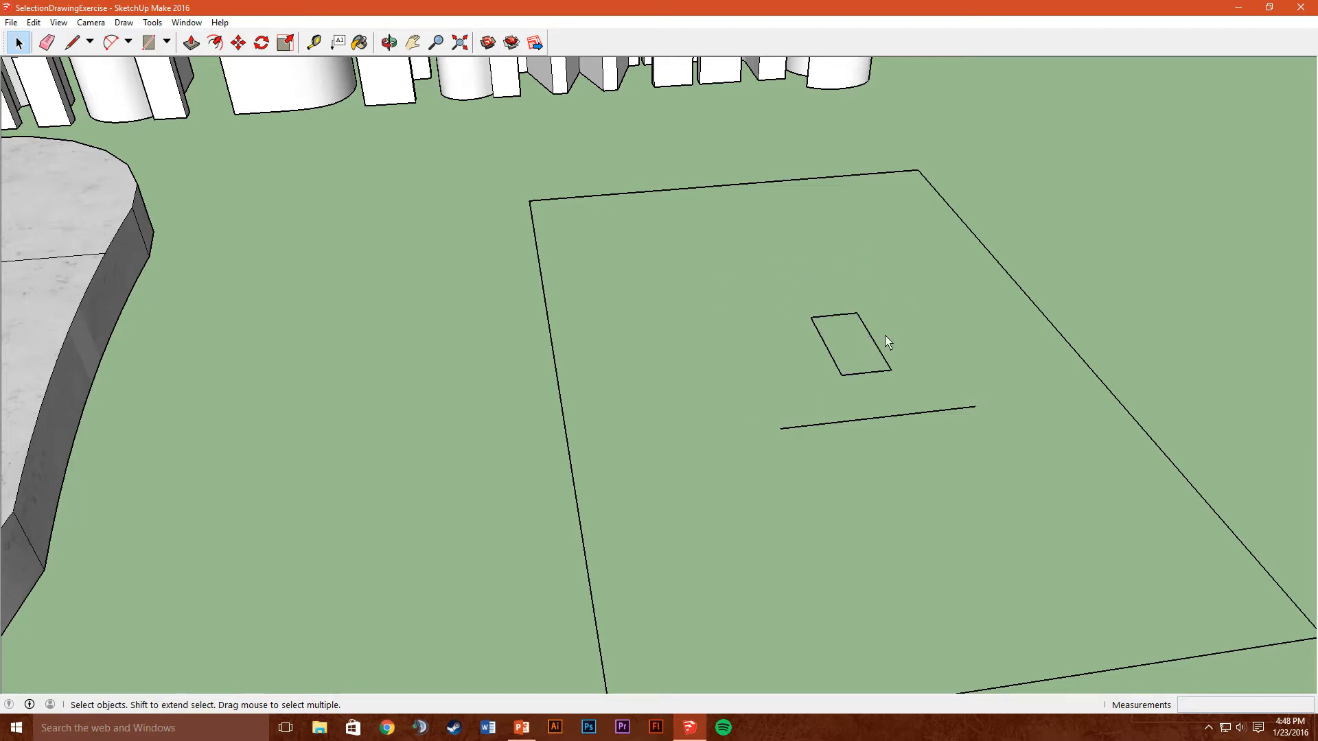
# - Select all the remaining rectangle edges beside the mouse with one window and delete them together
pyautogui.moveTo(877, 344); pyautogui.dragTo(604, 348, button='middle')
pyautogui.scroll(-3, 604, 348)
pyautogui.moveTo(499, 214); pyautogui.dragTo(1001, 648)
pyautogui.press('Delete')
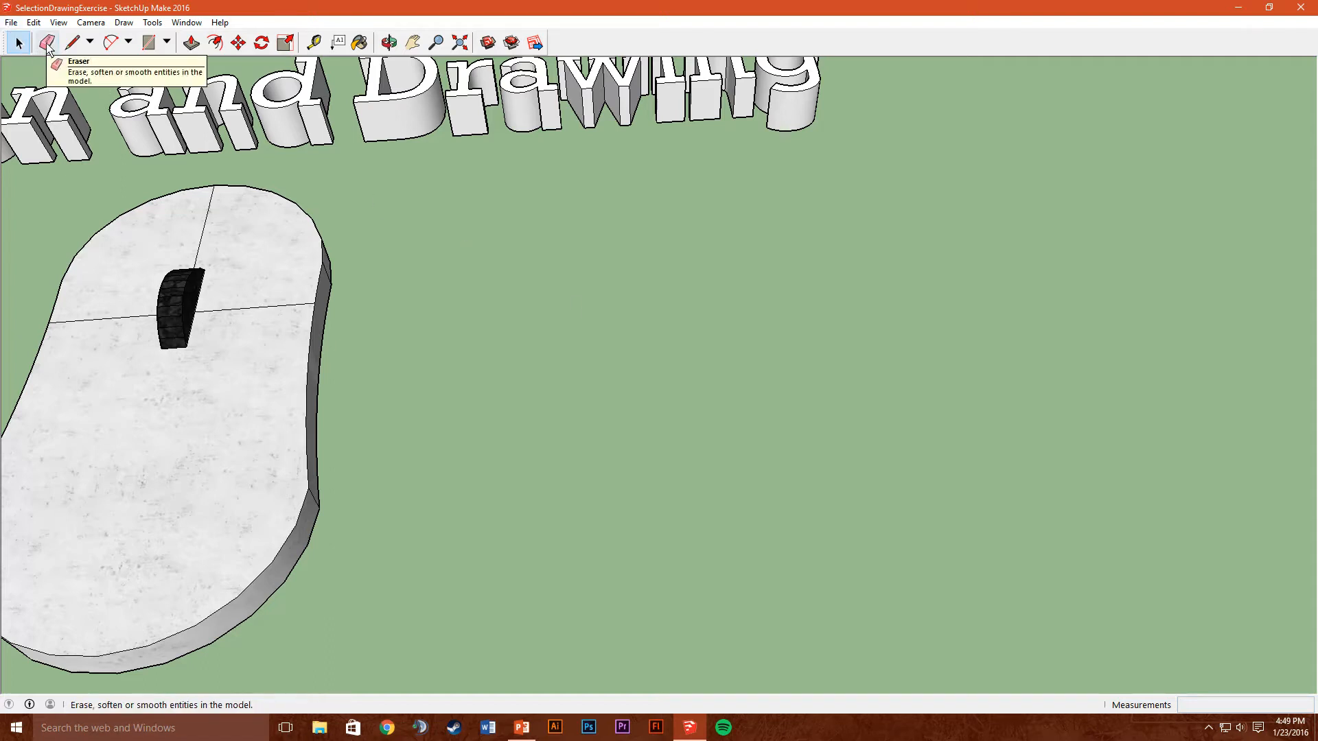
pyautogui.moveTo(701, 314); pyautogui.dragTo(659, 310, button='middle')
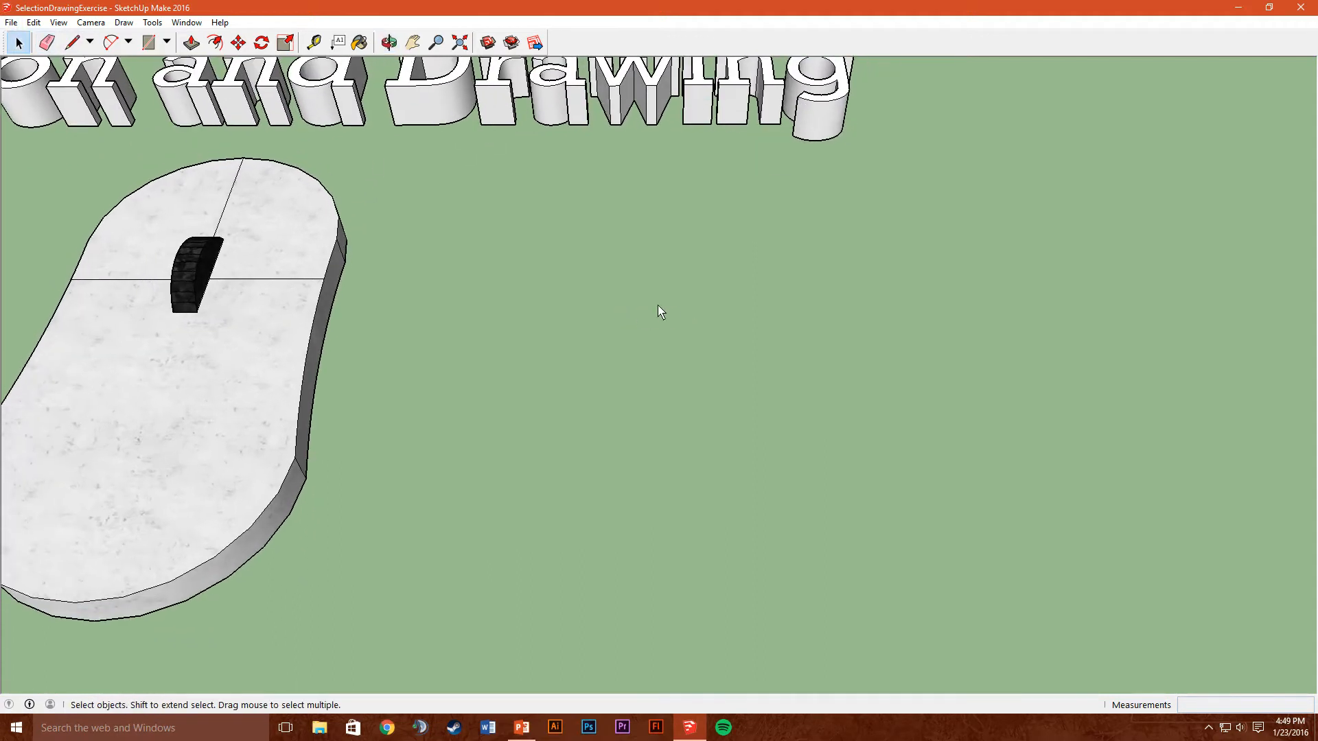
# - Draw a closed four-sided face with the Line tool on the ground beside the mouse, its side nearest the mouse about 5' 4" long
pyautogui.click(73, 44)
pyautogui.click(90, 44)
pyautogui.click(103, 65)
pyautogui.click(95, 43)
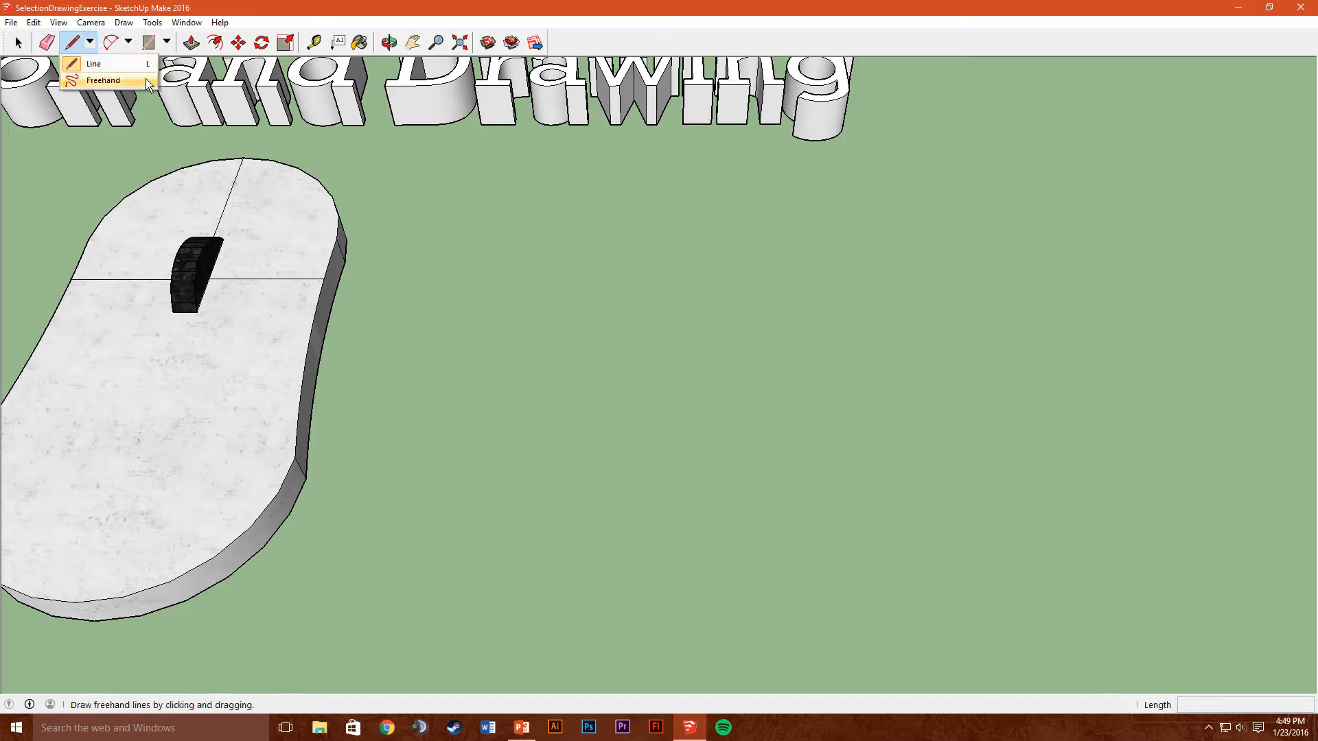
pyautogui.click(558, 349)
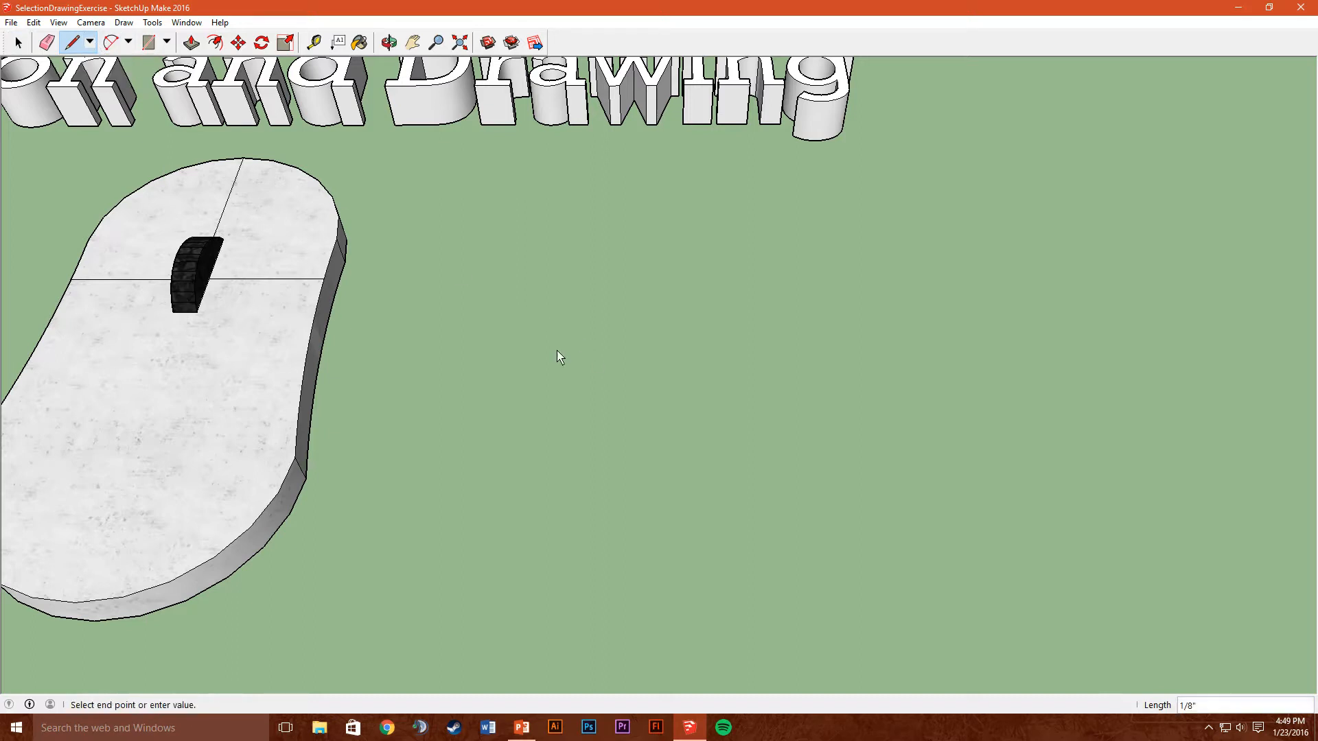
pyautogui.click(868, 237)
pyautogui.click(1092, 413)
pyautogui.click(563, 637)
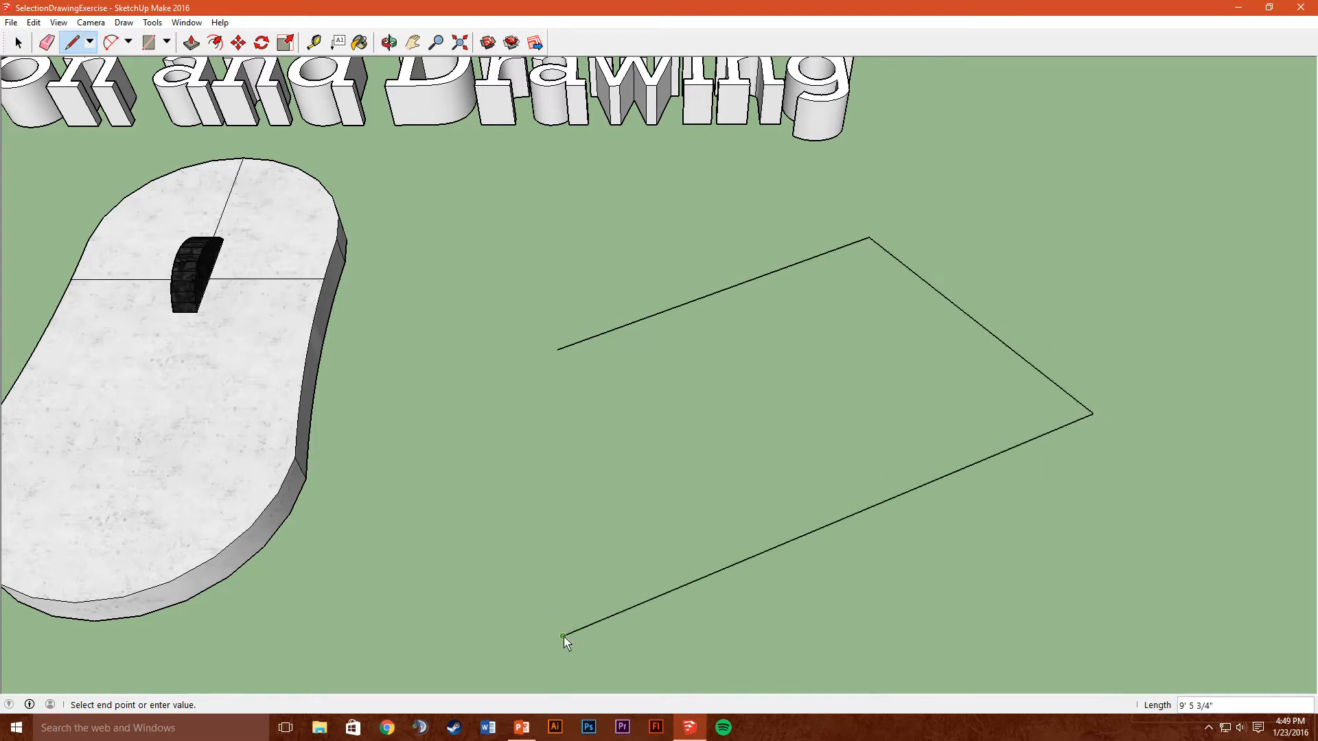
pyautogui.click(557, 349)
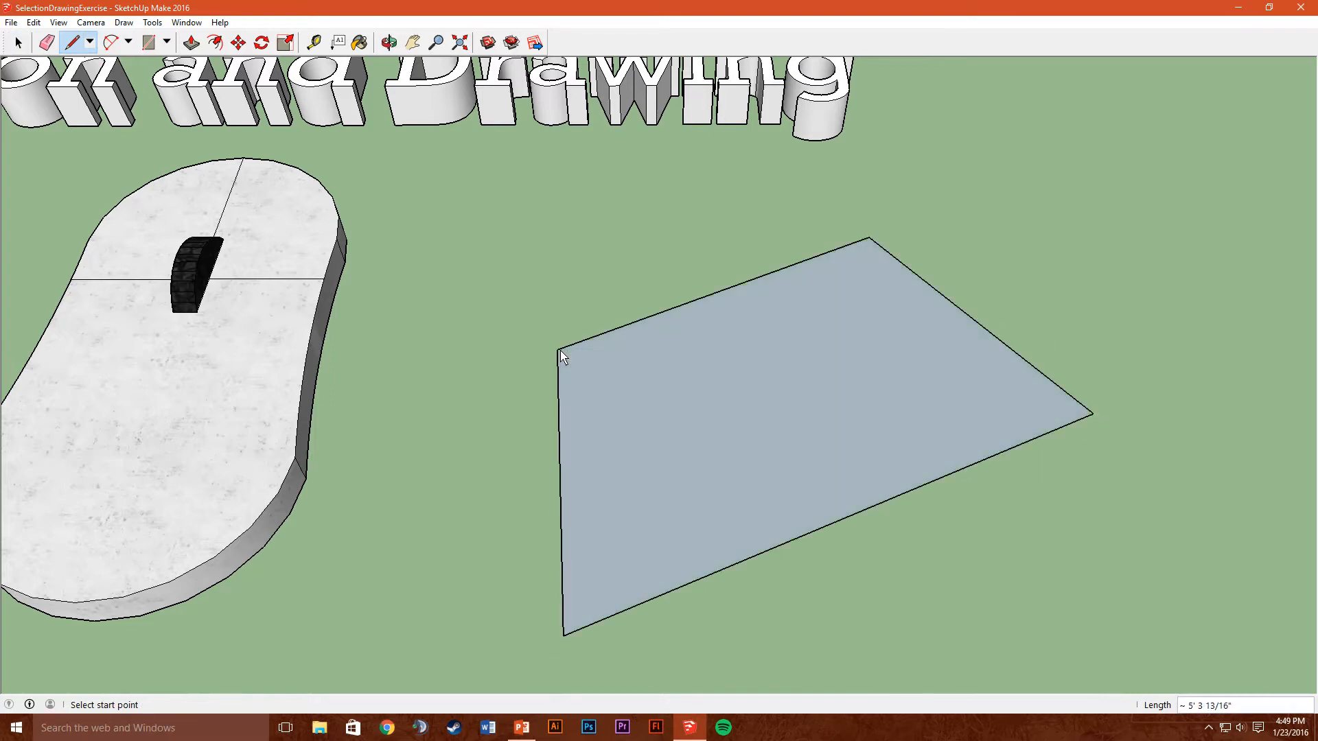
# - Draw a smaller closed five-point outline with the Line tool on the ground behind the four-sided face
pyautogui.click(982, 167)
pyautogui.click(1180, 112)
pyautogui.click(1249, 245)
pyautogui.click(1052, 289)
pyautogui.click(905, 206)
pyautogui.click(981, 167)
# - Draw a closed wedge-like shape with the Line tool behind the two flat faces, with corners raised off the ground
pyautogui.moveTo(1099, 524)
pyautogui.mouseDown(button='middle')
pyautogui.moveTo(1089, 245)
pyautogui.moveTo(1131, 261)
pyautogui.moveTo(783, 295)
pyautogui.moveTo(711, 397)
pyautogui.moveTo(920, 426)
pyautogui.moveTo(648, 254)
pyautogui.moveTo(794, 421)
pyautogui.moveTo(989, 457)
pyautogui.moveTo(1065, 367)
pyautogui.moveTo(1114, 276)
pyautogui.mouseUp(button='middle')
pyautogui.click(1091, 279)
pyautogui.click(1076, 133)
pyautogui.click(1208, 155)
pyautogui.click(1199, 262)
pyautogui.click(1089, 278)
pyautogui.moveTo(1033, 176)
pyautogui.mouseDown(button='middle')
pyautogui.moveTo(1053, 212)
pyautogui.moveTo(1143, 198)
pyautogui.moveTo(930, 276)
pyautogui.moveTo(191, 69)
pyautogui.moveTo(2, 42)
pyautogui.moveTo(890, 141)
pyautogui.moveTo(1101, 225)
pyautogui.moveTo(1158, 172)
pyautogui.moveTo(1014, 180)
pyautogui.moveTo(1050, 245)
pyautogui.moveTo(1045, 172)
pyautogui.mouseUp(button='middle')
pyautogui.click(1037, 103)
pyautogui.moveTo(1037, 103)
pyautogui.mouseDown(button='middle')
pyautogui.moveTo(1052, 236)
pyautogui.moveTo(953, 171)
pyautogui.moveTo(1088, 302)
pyautogui.moveTo(1232, 232)
pyautogui.moveTo(1310, 255)
pyautogui.moveTo(1235, 247)
pyautogui.moveTo(1183, 270)
pyautogui.moveTo(1185, 228)
pyautogui.mouseUp(button='middle')
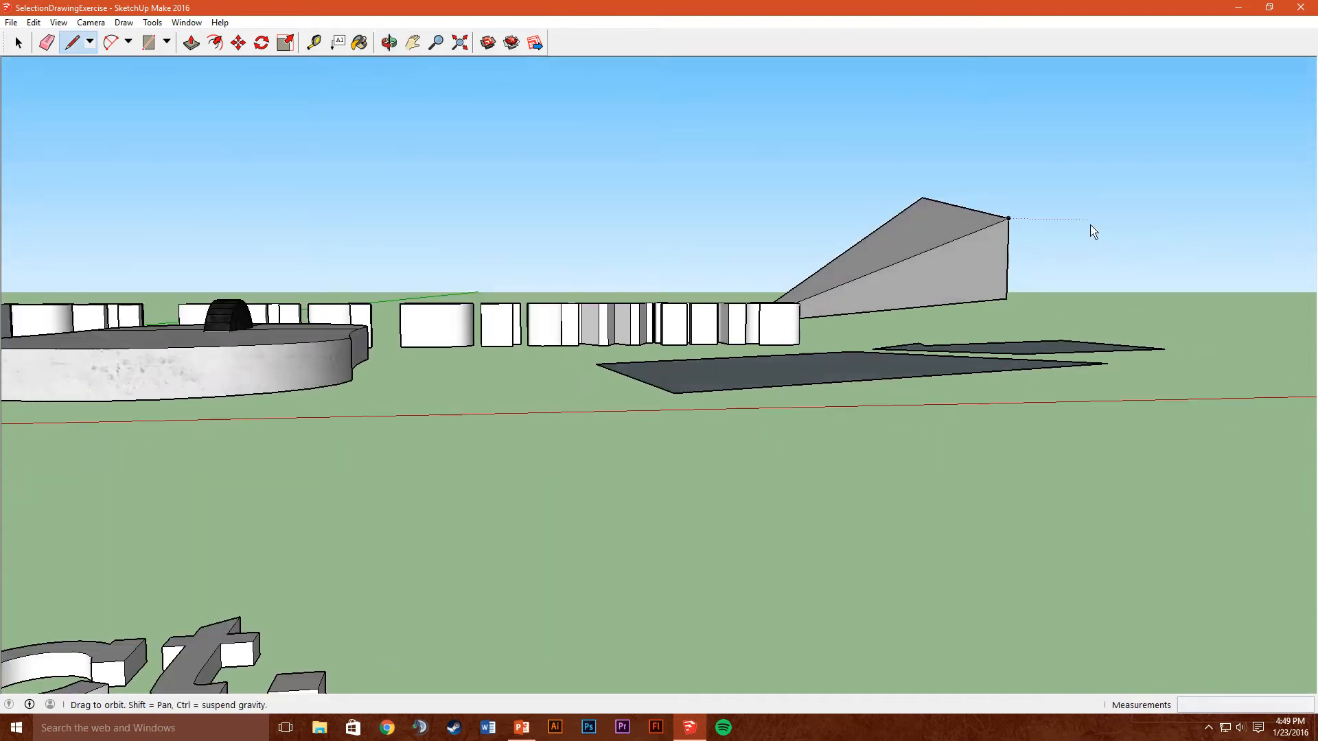
pyautogui.moveTo(1088, 229); pyautogui.dragTo(1121, 306, button='middle')
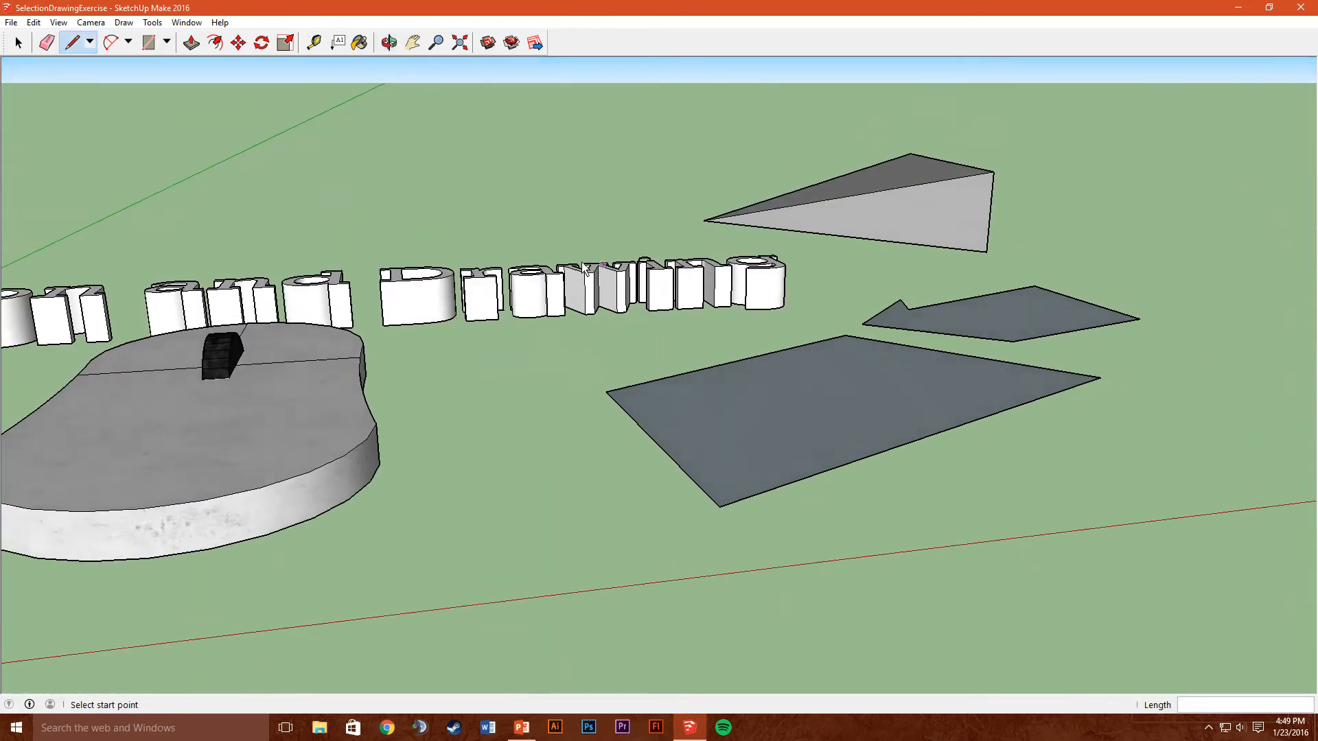
# - Draw a floating four-sided face with the Line tool above the mouse and check its real position from other angles
pyautogui.moveTo(590, 257); pyautogui.dragTo(426, 172, button='middle')
pyautogui.click(378, 207)
pyautogui.click(345, 91)
pyautogui.click(504, 98)
pyautogui.click(509, 211)
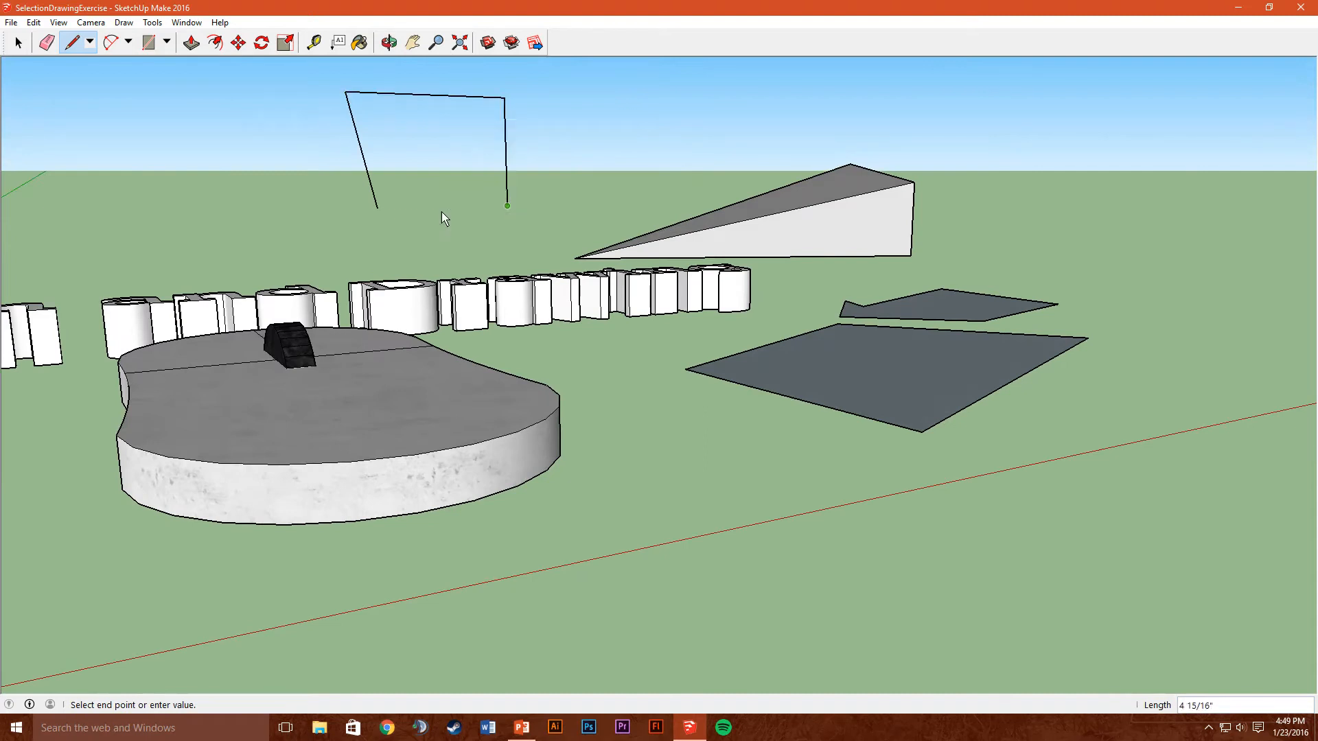
pyautogui.click(378, 208)
pyautogui.moveTo(288, 147)
pyautogui.mouseDown(button='middle')
pyautogui.moveTo(533, 141)
pyautogui.moveTo(426, 168)
pyautogui.moveTo(280, 156)
pyautogui.moveTo(307, 210)
pyautogui.mouseUp(button='middle')
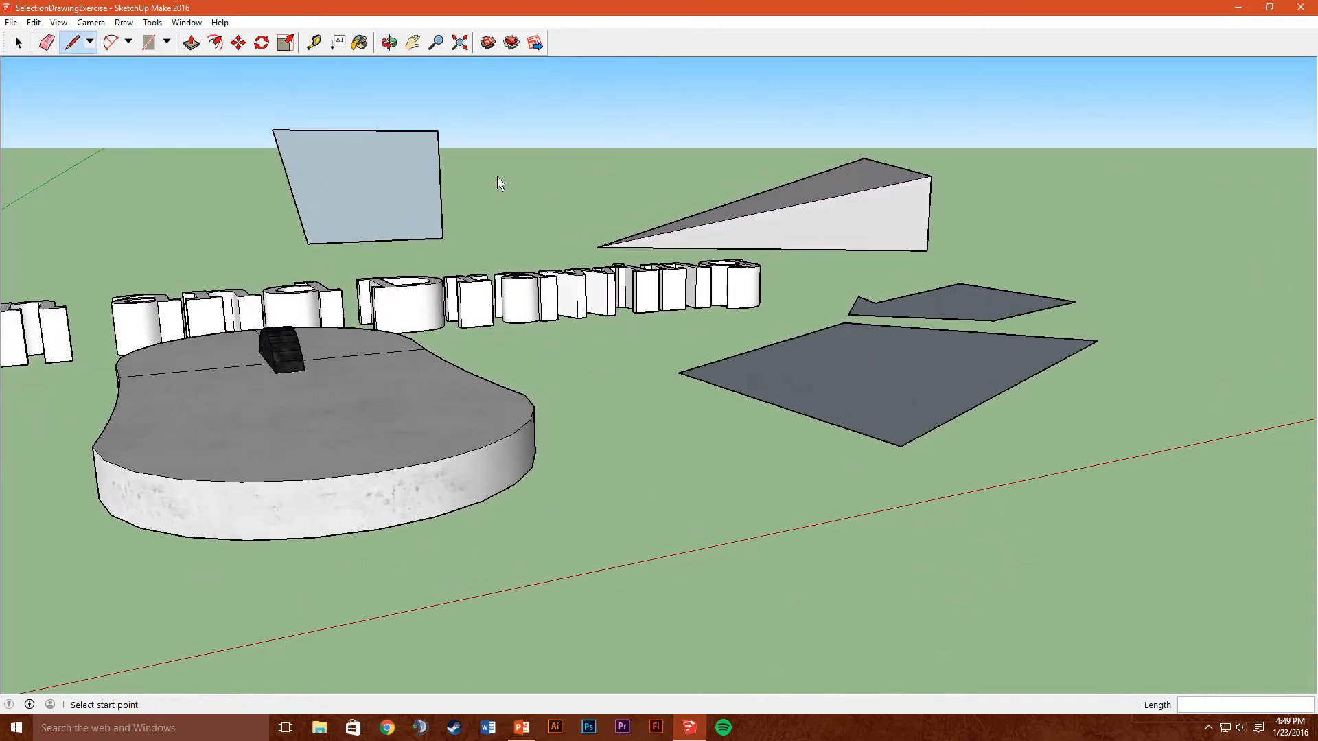
pyautogui.moveTo(371, 241)
pyautogui.mouseDown(button='middle')
pyautogui.moveTo(515, 223)
pyautogui.moveTo(812, 224)
pyautogui.moveTo(683, 323)
pyautogui.moveTo(689, 429)
pyautogui.moveTo(608, 385)
pyautogui.moveTo(310, 398)
pyautogui.moveTo(427, 382)
pyautogui.mouseUp(button='middle')
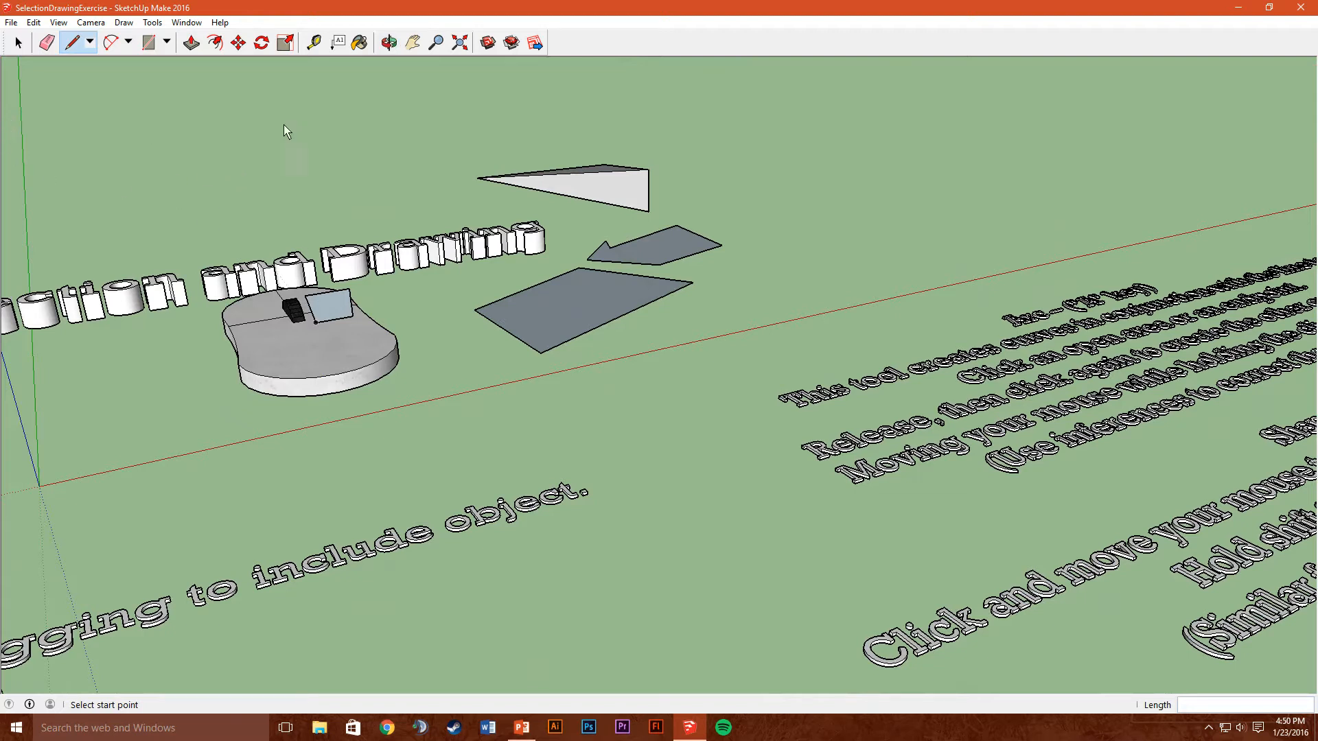
# - Draw a large rectangle on the ground behind the Selection and Drawing title text
pyautogui.click(148, 43)
pyautogui.click(167, 42)
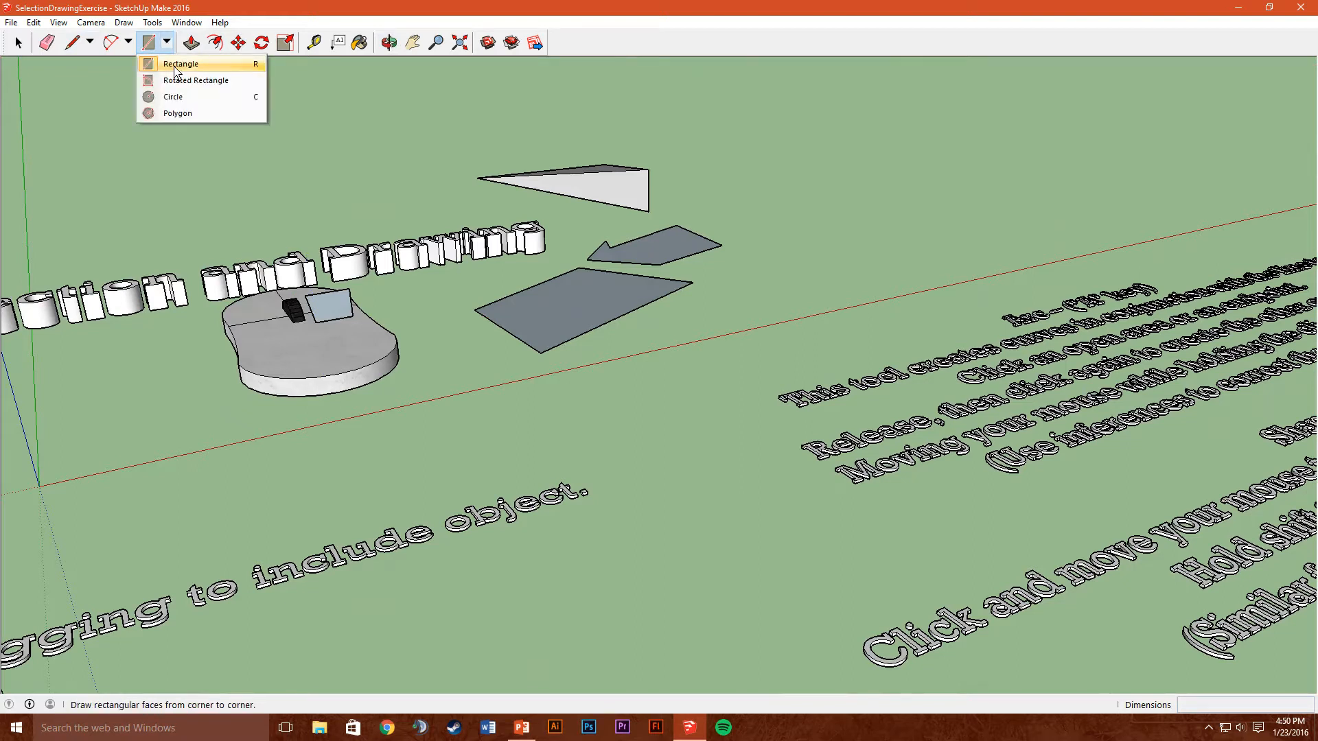
pyautogui.click(176, 65)
pyautogui.moveTo(253, 176)
pyautogui.mouseDown(button='middle')
pyautogui.moveTo(709, 327)
pyautogui.moveTo(671, 325)
pyautogui.mouseUp(button='middle')
pyautogui.scroll(2, 670, 328)
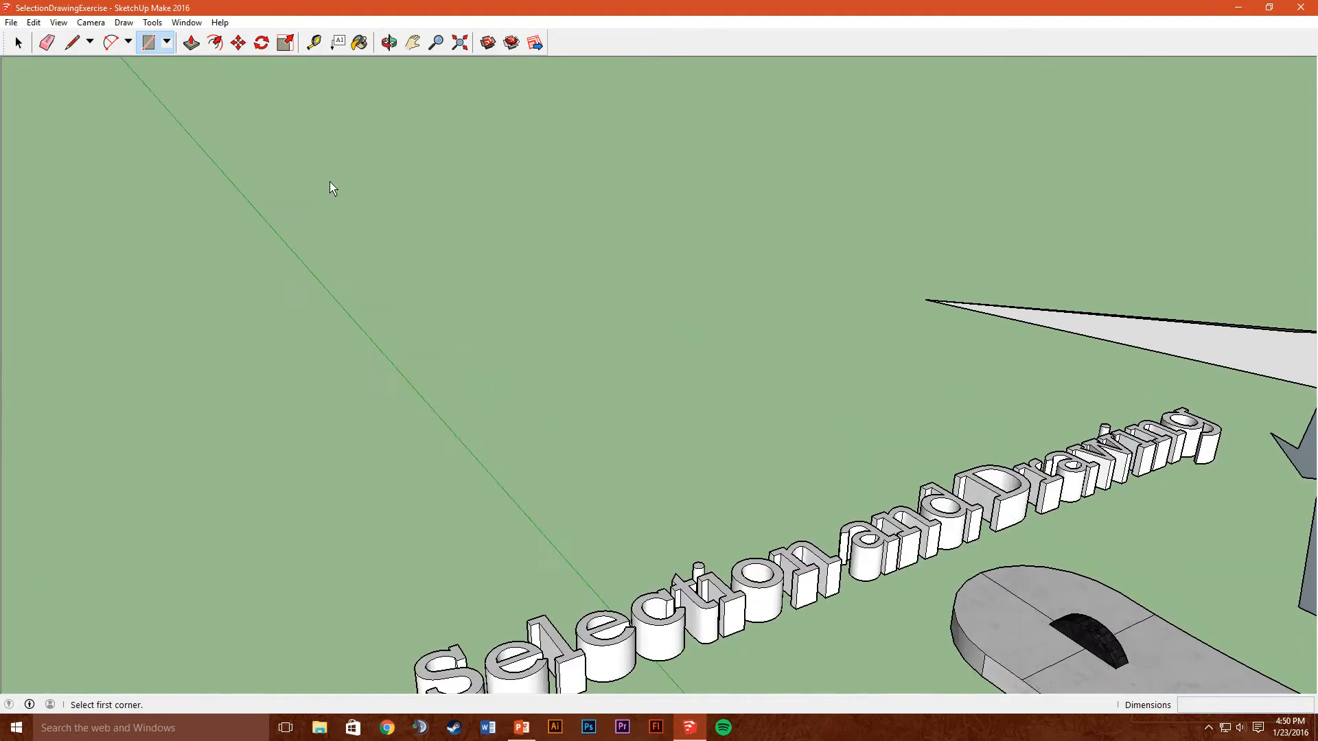
pyautogui.click(367, 219)
pyautogui.click(860, 278)
# - Draw a closed five-sided outline inside the large rectangle with the Line tool, its closing side about 5' 1 1/2" long
pyautogui.moveTo(620, 246)
pyautogui.mouseDown(button='middle')
pyautogui.moveTo(593, 234)
pyautogui.moveTo(623, 302)
pyautogui.mouseUp(button='middle')
pyautogui.click(69, 47)
pyautogui.click(431, 168)
pyautogui.click(475, 81)
pyautogui.click(665, 114)
pyautogui.click(637, 223)
pyautogui.click(496, 225)
pyautogui.click(432, 168)
# - Select the large rectangle's outer edges together and delete them, keeping the five-sided face inside
pyautogui.press('space')
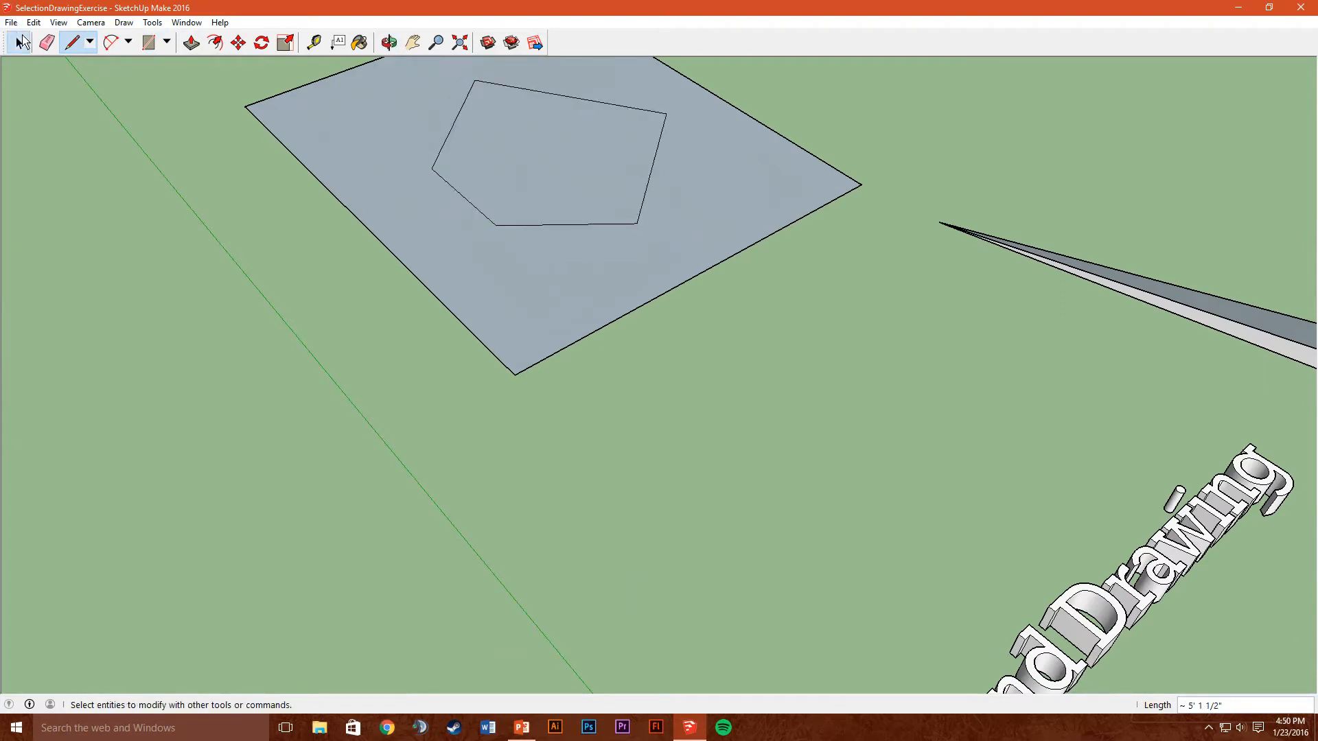
pyautogui.click(347, 146)
pyautogui.click(296, 158)
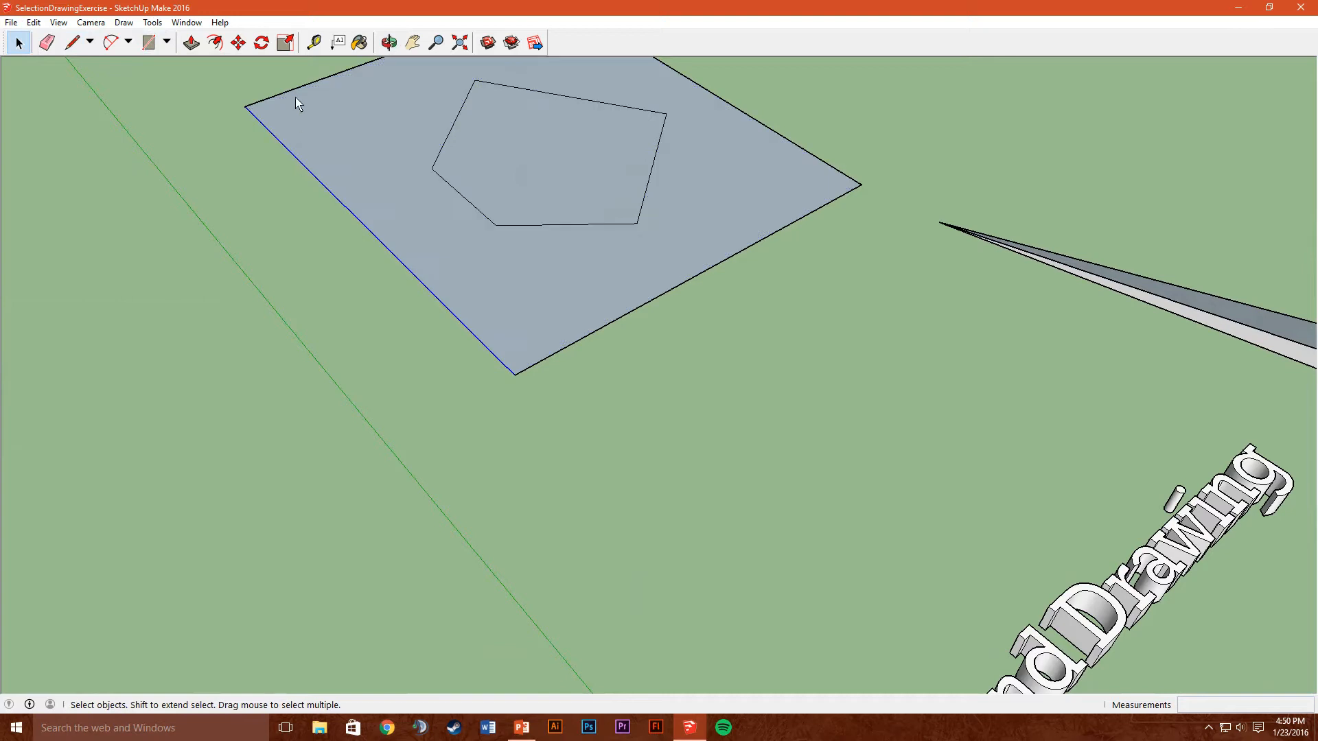
pyautogui.keyDown('shift'); pyautogui.click(782, 137); pyautogui.keyUp('shift')
pyautogui.press('Delete')
pyautogui.moveTo(574, 256); pyautogui.dragTo(798, 254, button='middle')
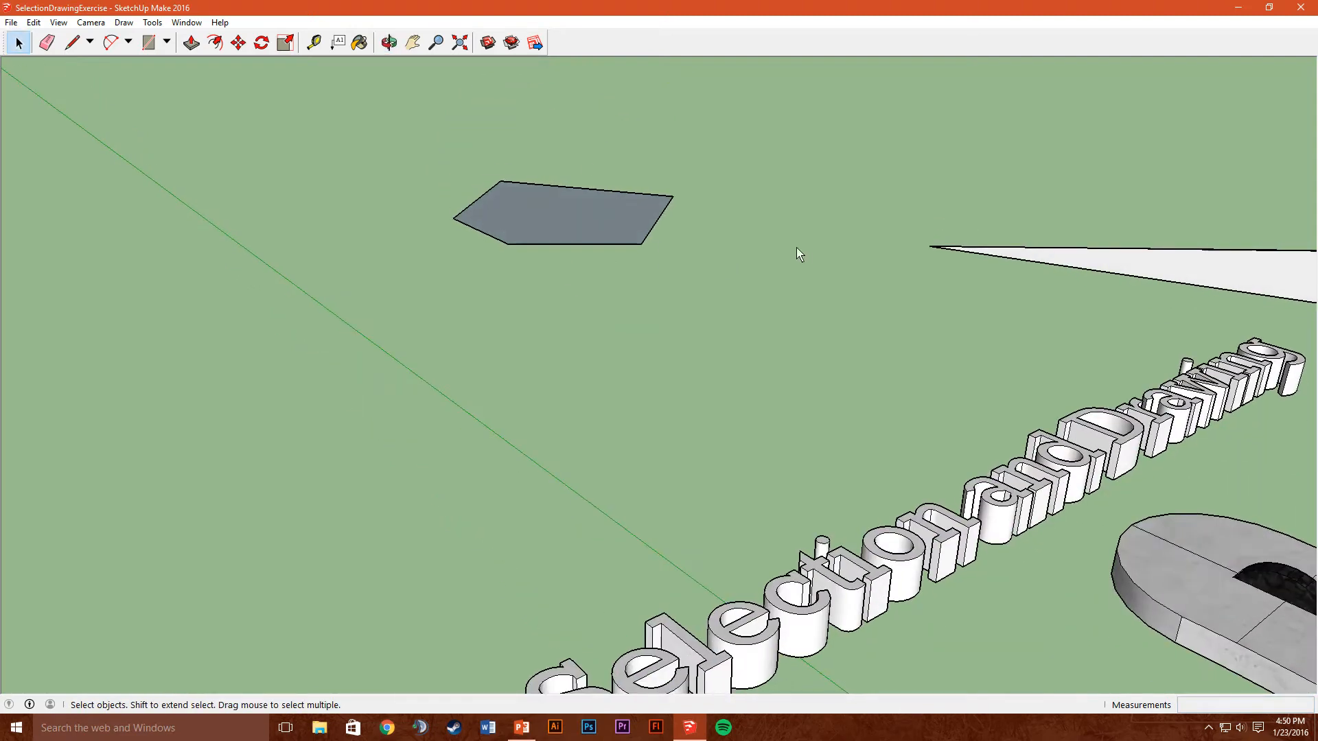
# - Delete the five-sided face, then window-select its leftover edges and delete them
pyautogui.click(526, 228)
pyautogui.press('Delete')
pyautogui.moveTo(398, 140); pyautogui.dragTo(756, 335)
pyautogui.press('Delete')
# - Window-select the raised wedge-like shape beyond the title text and delete it
pyautogui.moveTo(578, 229); pyautogui.dragTo(413, 88, button='middle')
pyautogui.moveTo(414, 88); pyautogui.dragTo(466, 222)
pyautogui.press('Delete')
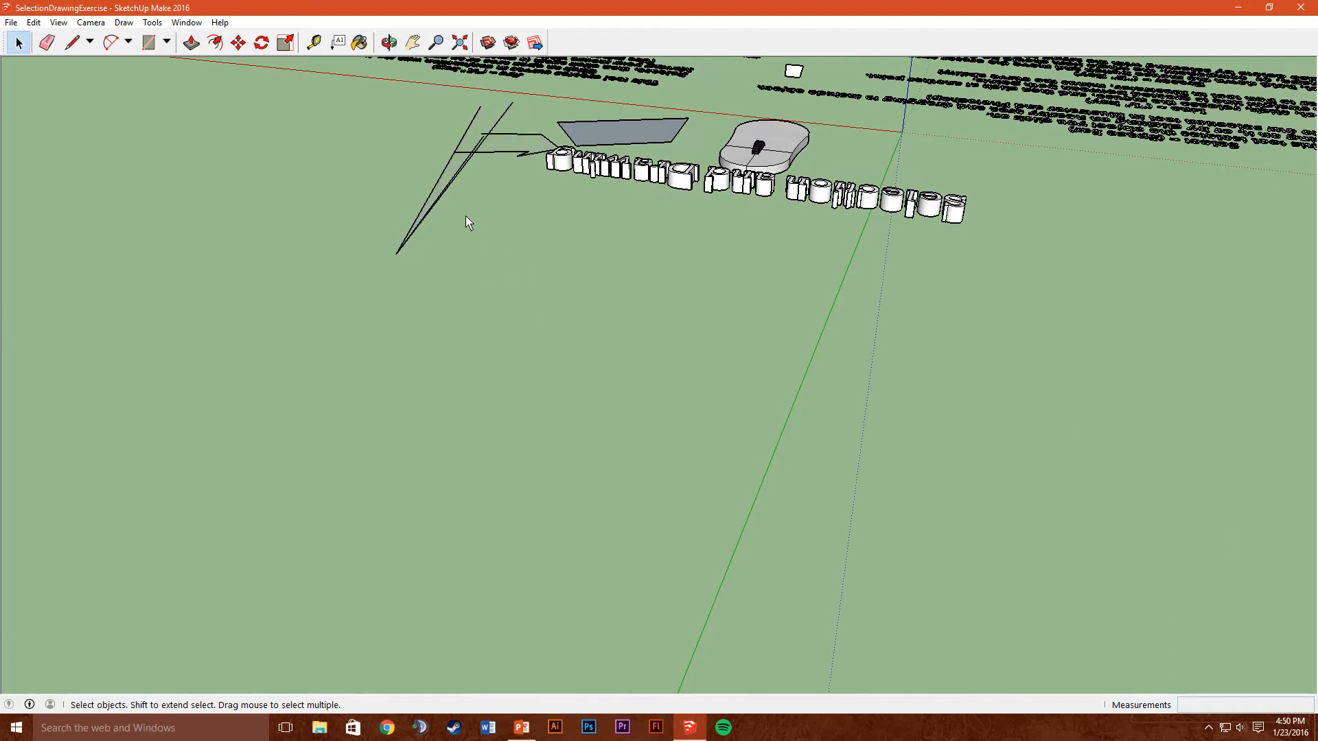
pyautogui.moveTo(314, 72); pyautogui.dragTo(518, 279)
pyautogui.press('Delete')
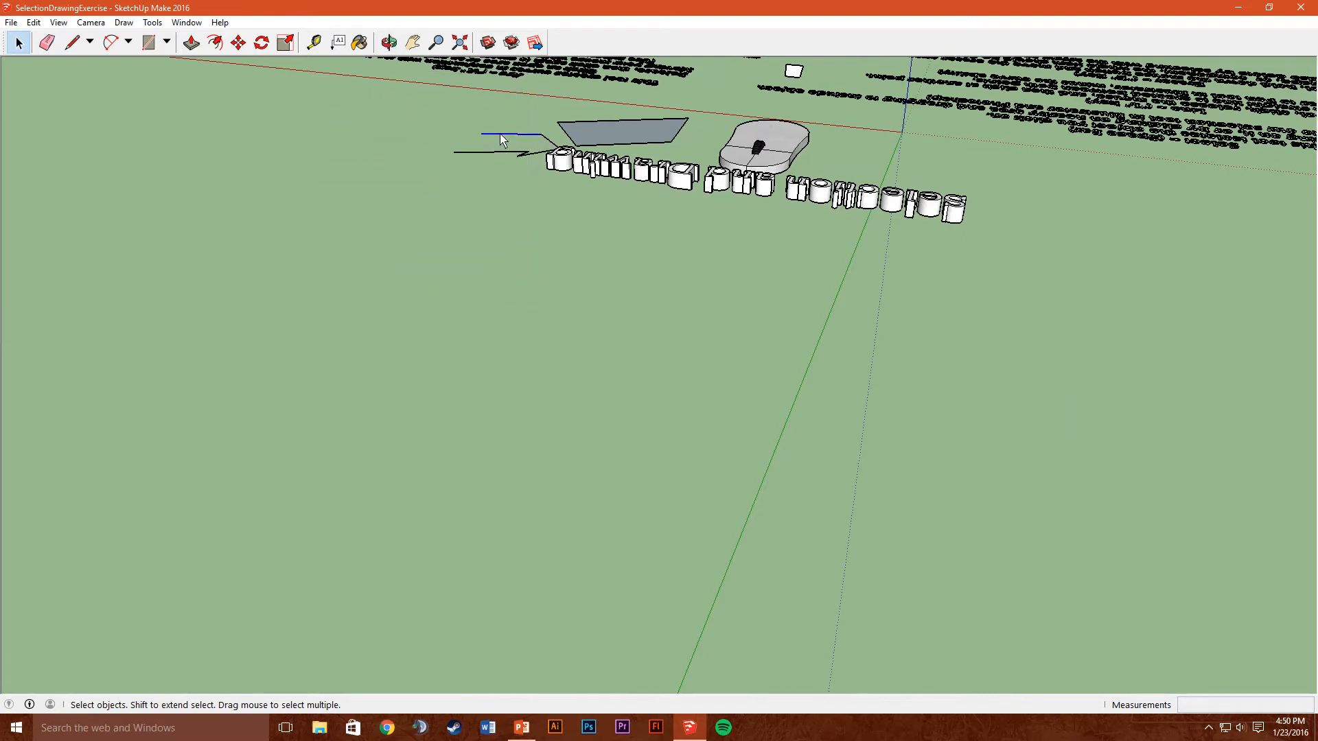
# - Window-select and delete the remaining practice outlines and faces around the mouse
pyautogui.moveTo(397, 141); pyautogui.dragTo(439, 230, button='middle')
pyautogui.moveTo(387, 136); pyautogui.dragTo(532, 339)
pyautogui.press('Delete')
pyautogui.moveTo(442, 265); pyautogui.dragTo(408, 160, button='middle')
pyautogui.moveTo(315, 122); pyautogui.dragTo(371, 199)
pyautogui.press('Delete')
# - Examine the red, green and blue axes around the origin and the mouse from several viewpoints
pyautogui.moveTo(306, 235); pyautogui.dragTo(641, 222, button='middle')
pyautogui.press('l')
pyautogui.scroll(5, 821, 348)
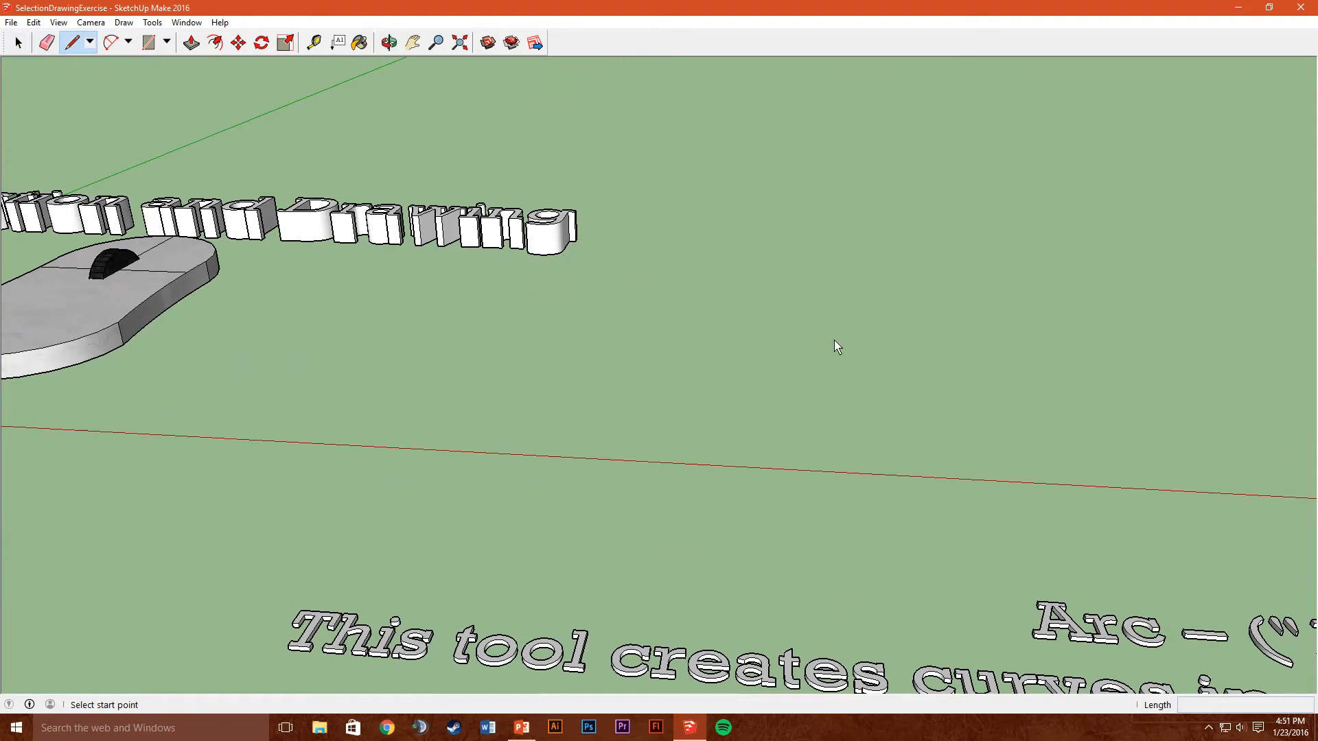
pyautogui.moveTo(702, 311); pyautogui.dragTo(433, 277, button='middle')
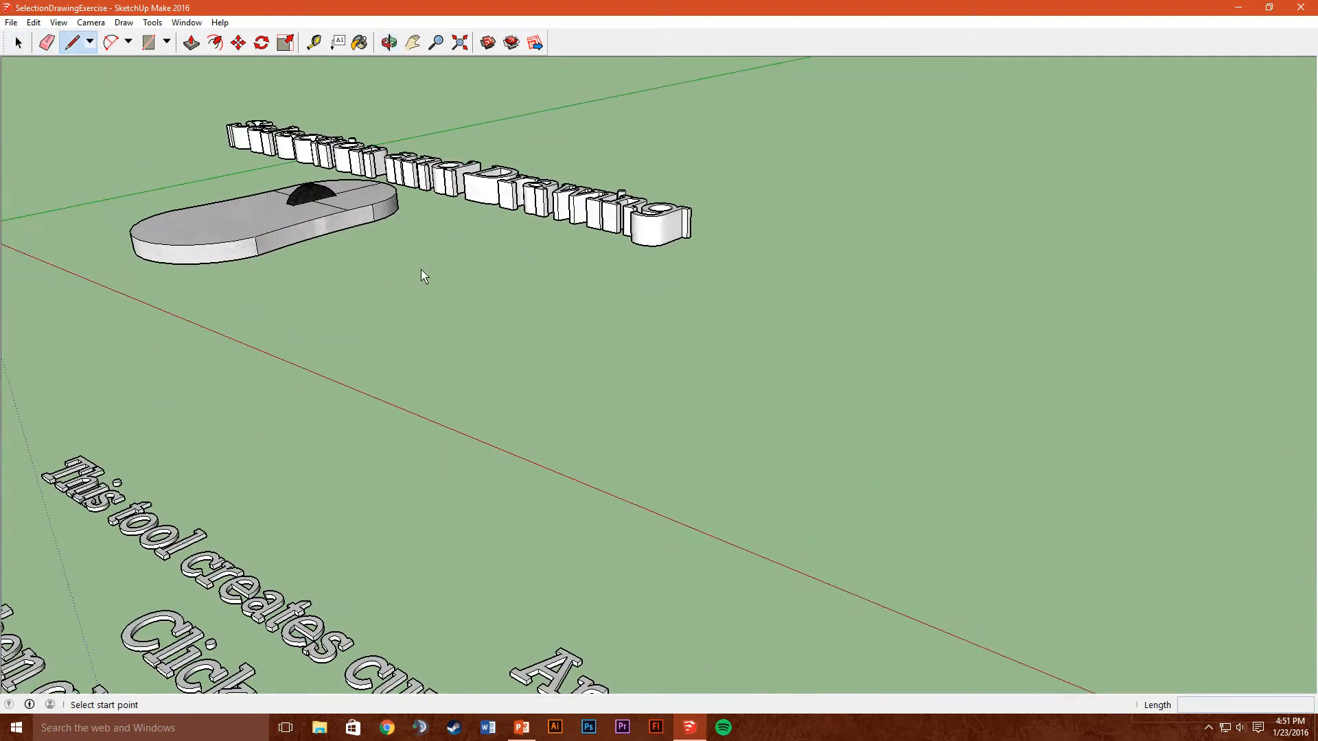
pyautogui.moveTo(242, 240); pyautogui.dragTo(574, 302, button='middle')
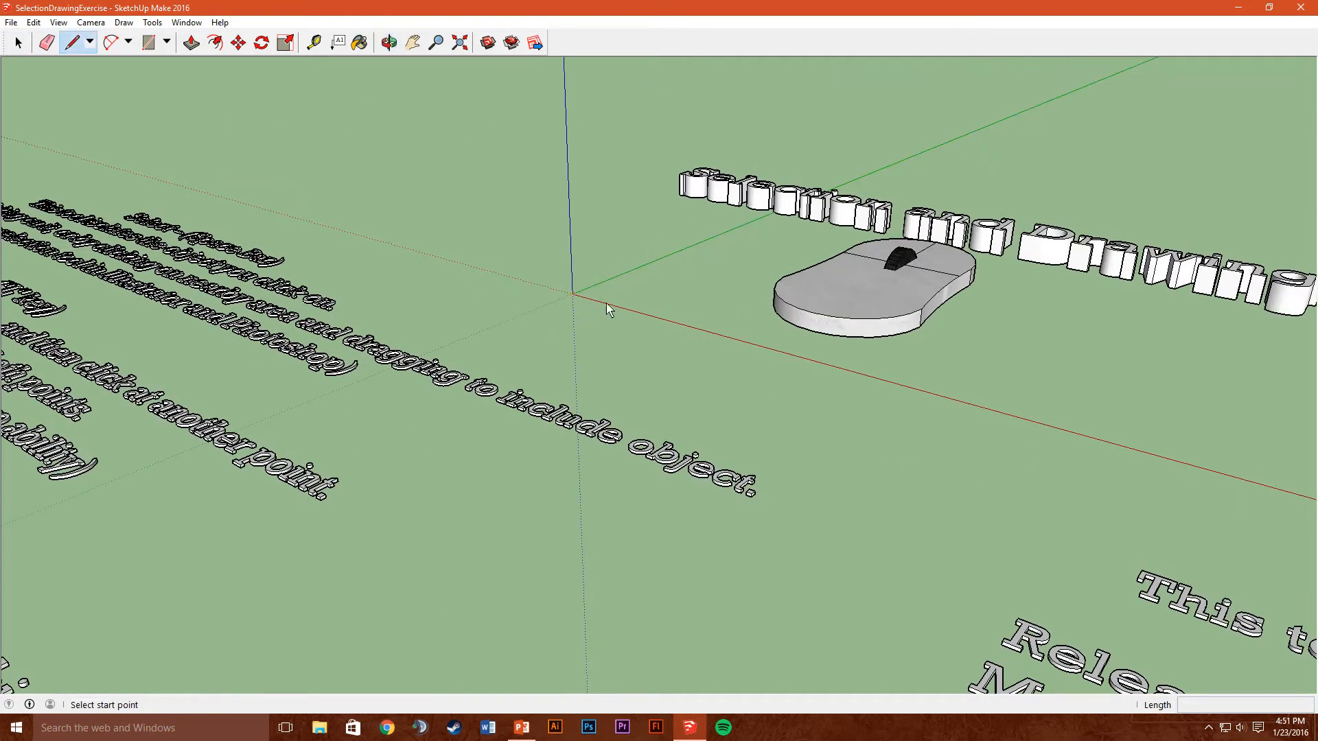
pyautogui.moveTo(538, 130); pyautogui.dragTo(619, 286, button='middle')
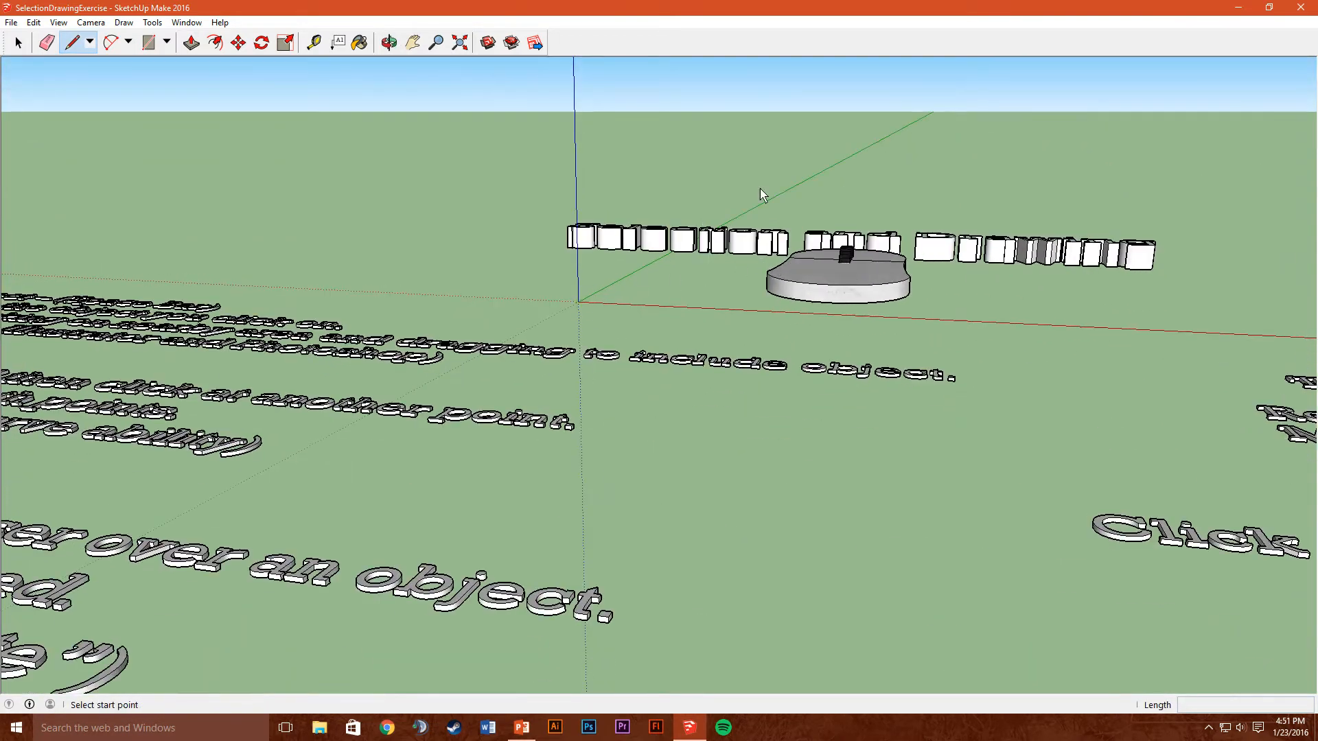
pyautogui.moveTo(581, 136); pyautogui.dragTo(1122, 253, button='middle')
pyautogui.scroll(4, 1135, 257)
pyautogui.moveTo(1160, 214); pyautogui.dragTo(727, 446, button='middle')
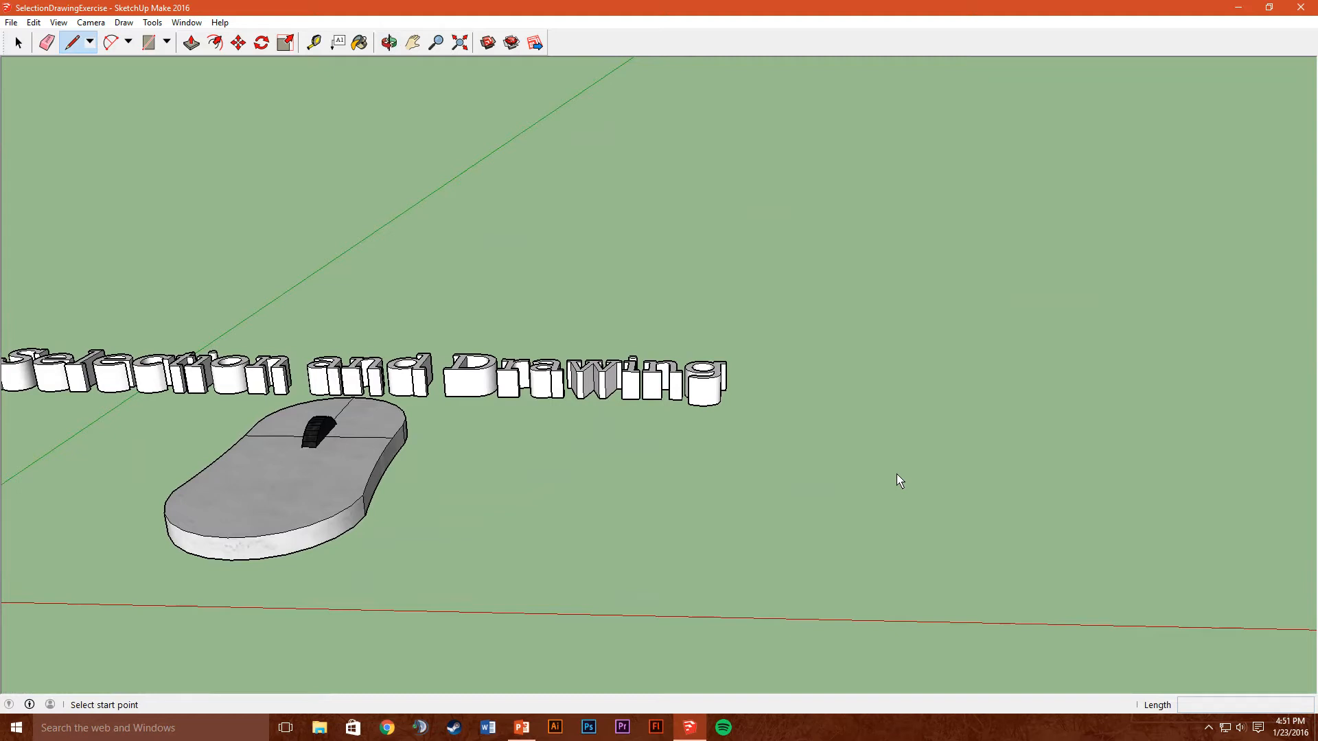
# - Draw a flat rectangle about 7' 8" wide beside the mouse with the Line tool, keeping its sides parallel to the red and green axes
pyautogui.click(847, 456)
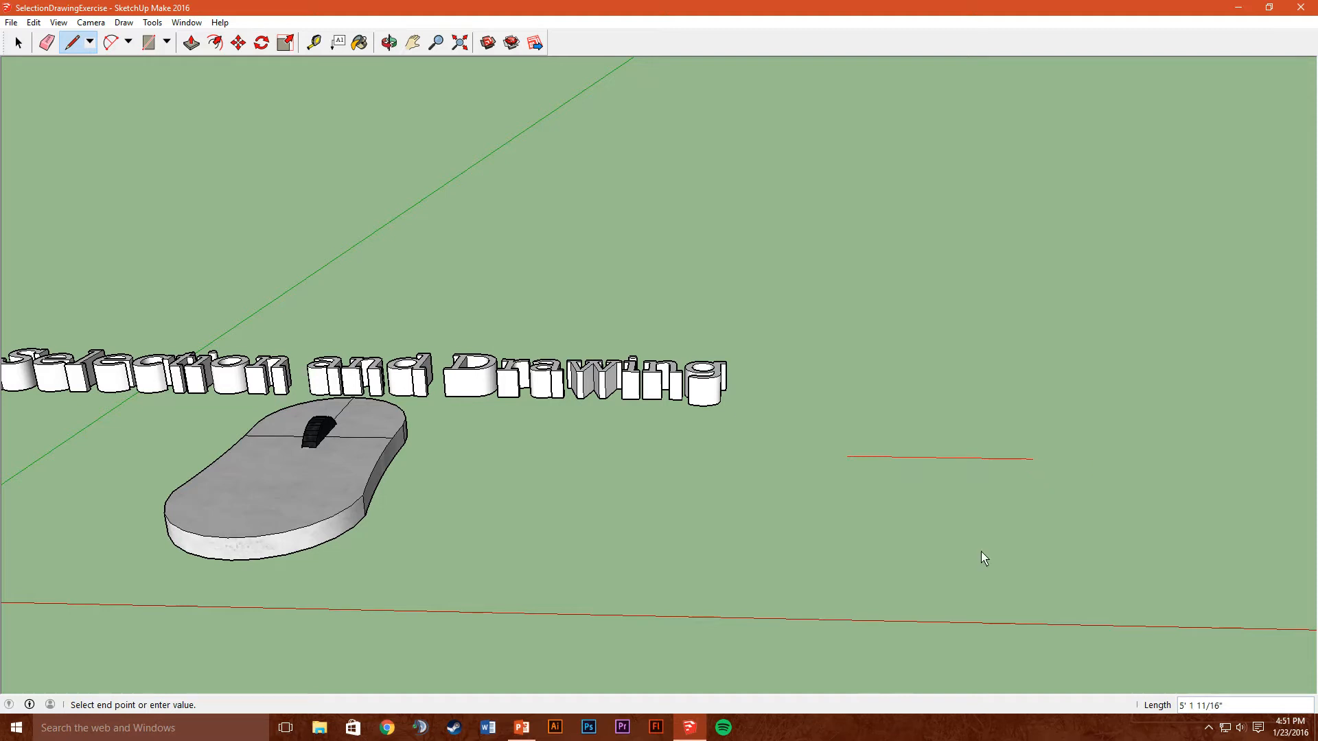
pyautogui.click(1105, 461)
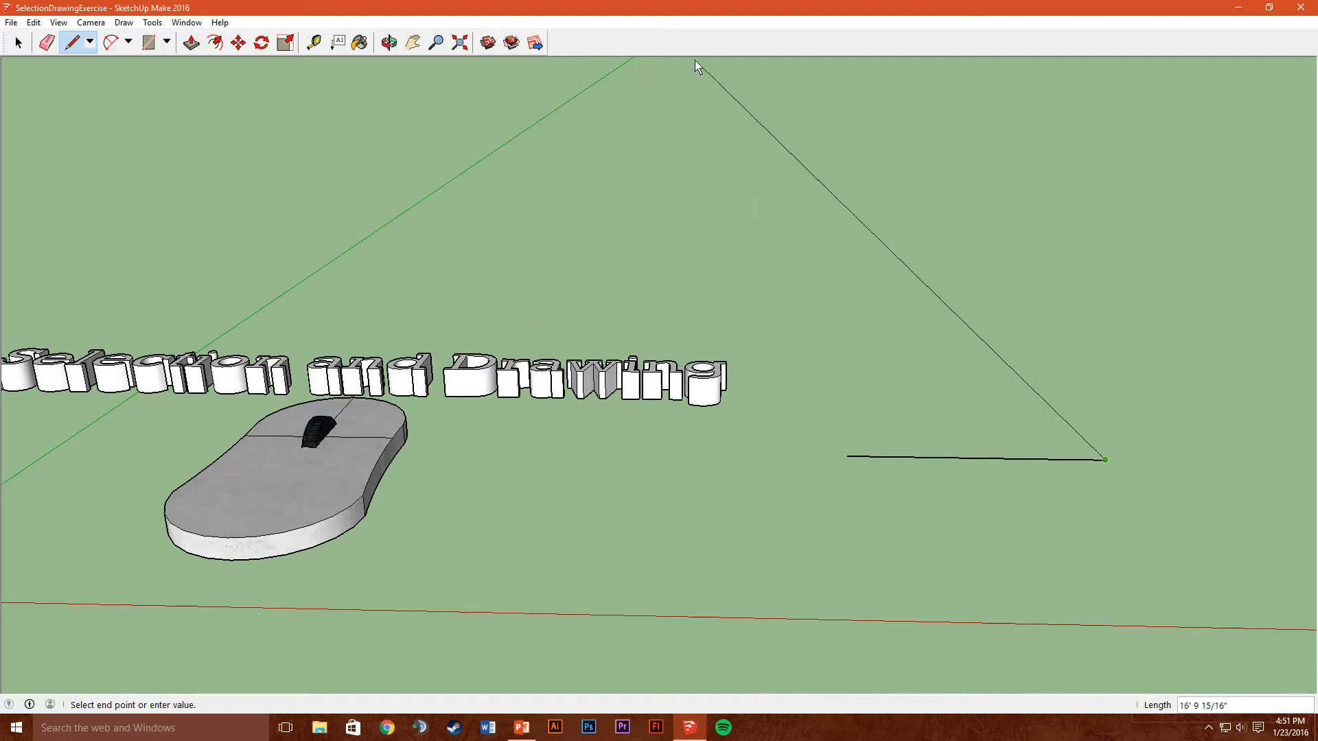
pyautogui.click(932, 269)
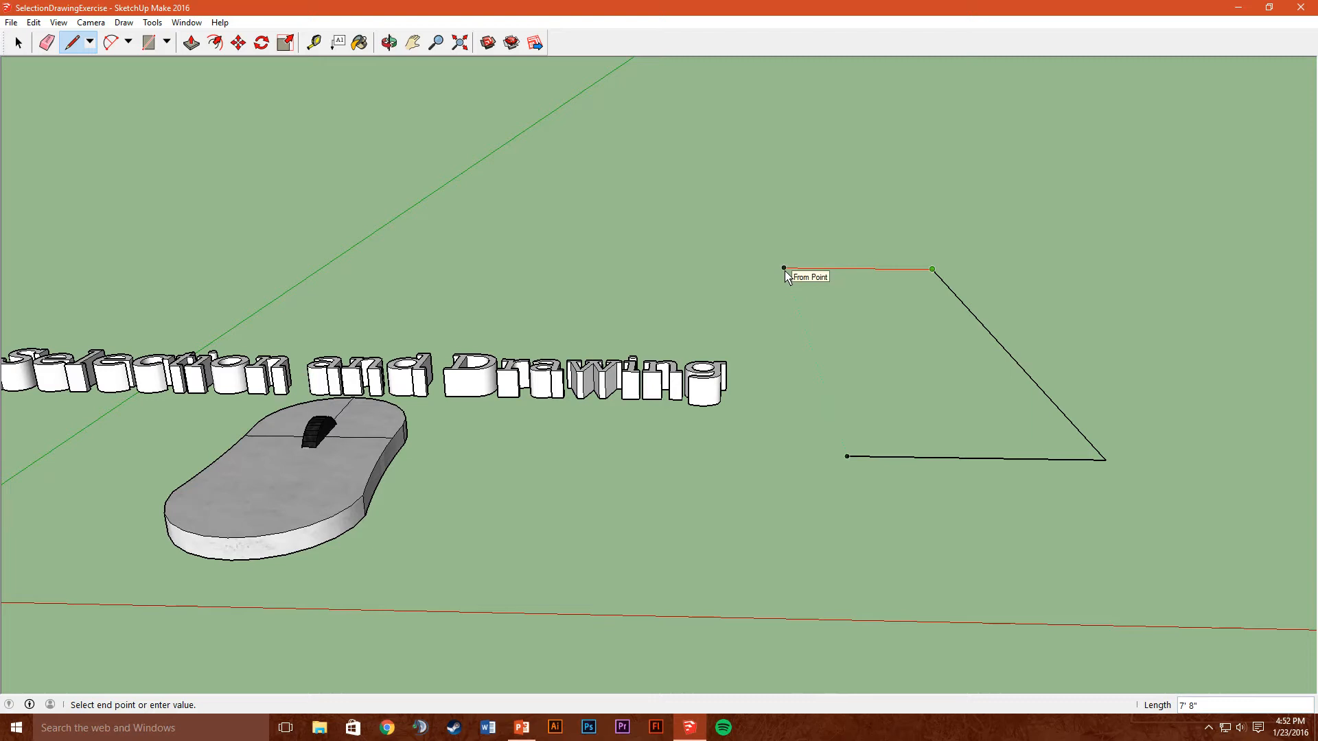
pyautogui.click(784, 269)
pyautogui.click(848, 457)
pyautogui.moveTo(1028, 363); pyautogui.dragTo(1063, 499, button='middle')
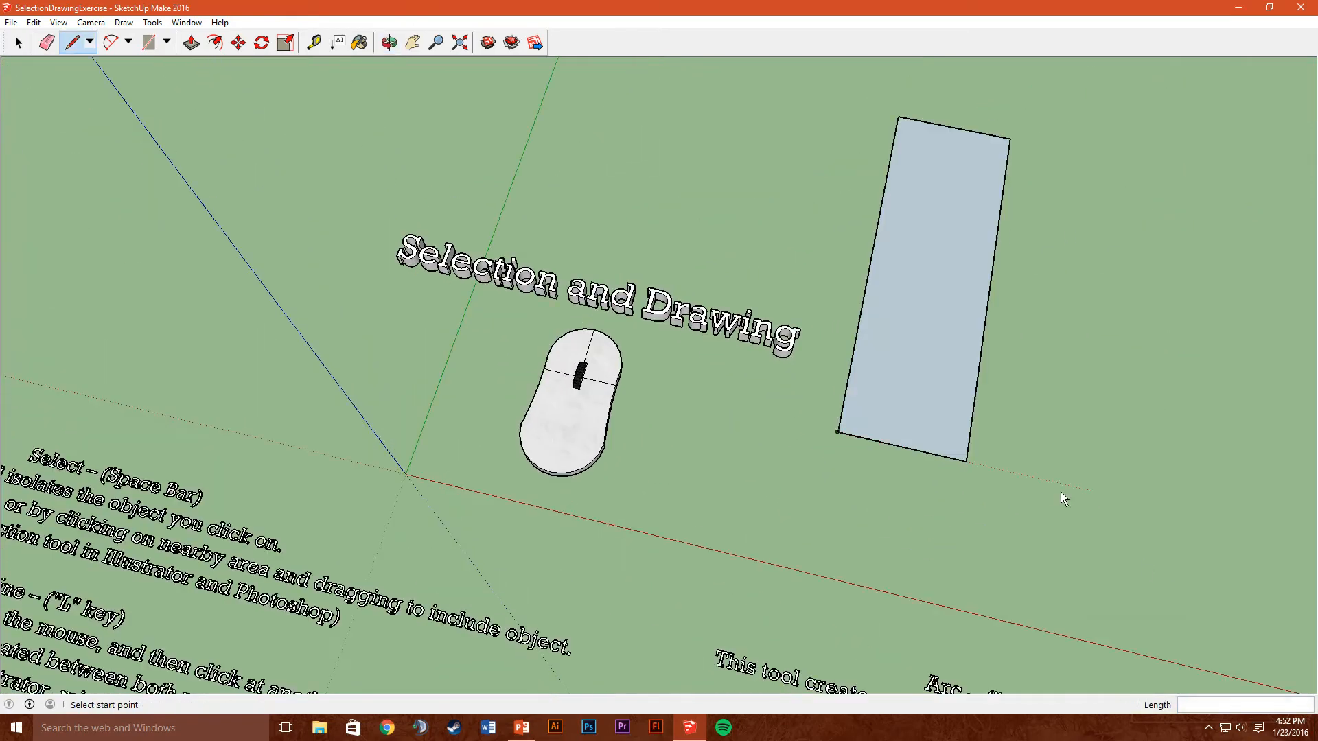
pyautogui.moveTo(905, 403); pyautogui.dragTo(947, 409, button='middle')
pyautogui.moveTo(936, 247); pyautogui.dragTo(899, 444, button='middle')
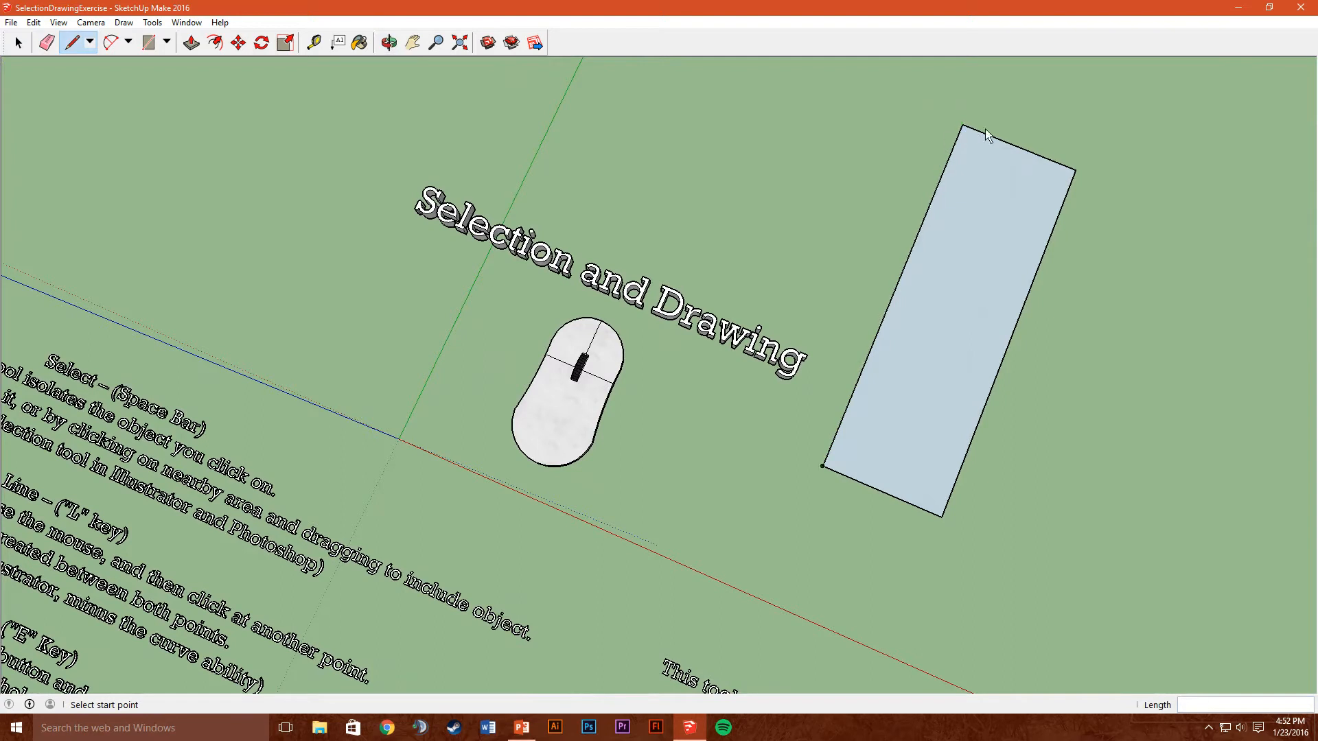
pyautogui.moveTo(756, 435); pyautogui.dragTo(905, 427, button='middle')
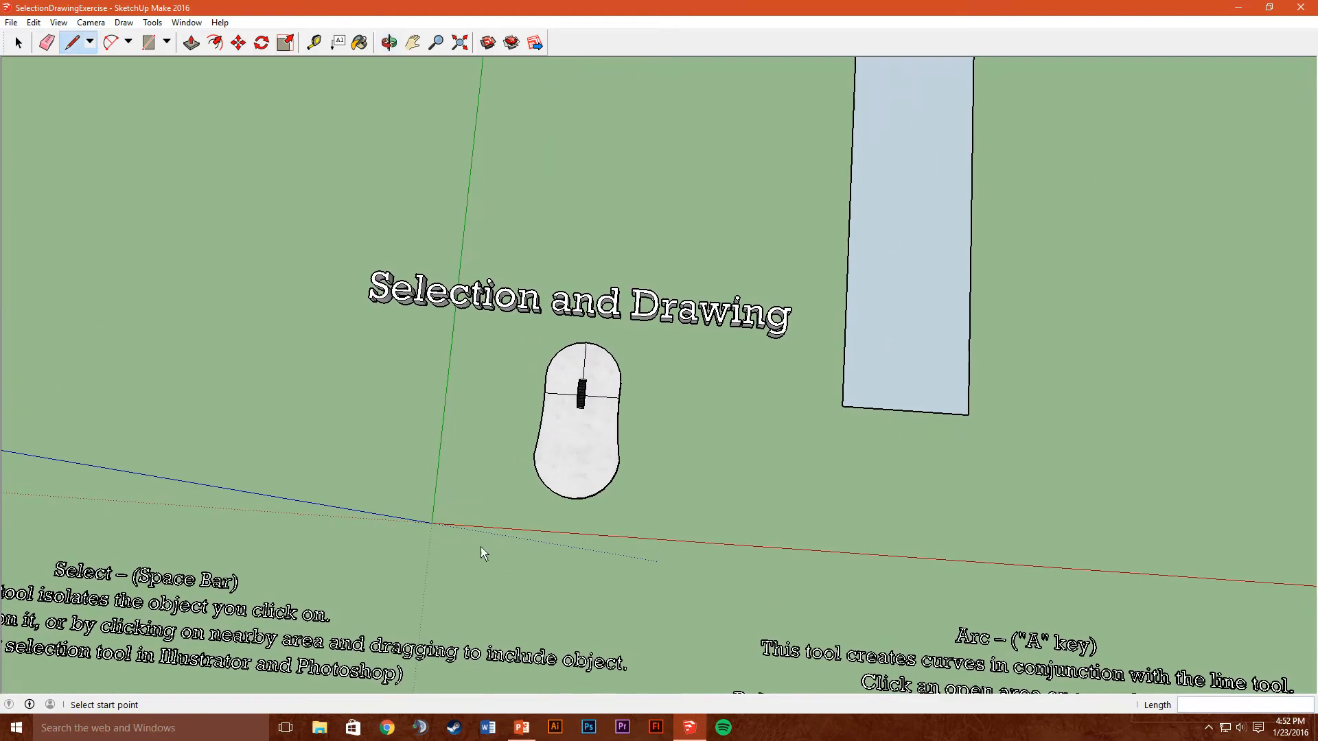
# - Draw an upright rectangle with the Line tool on the flat rectangle's front edge, its sides rising along the blue axis
pyautogui.moveTo(1053, 533); pyautogui.dragTo(962, 422, button='middle')
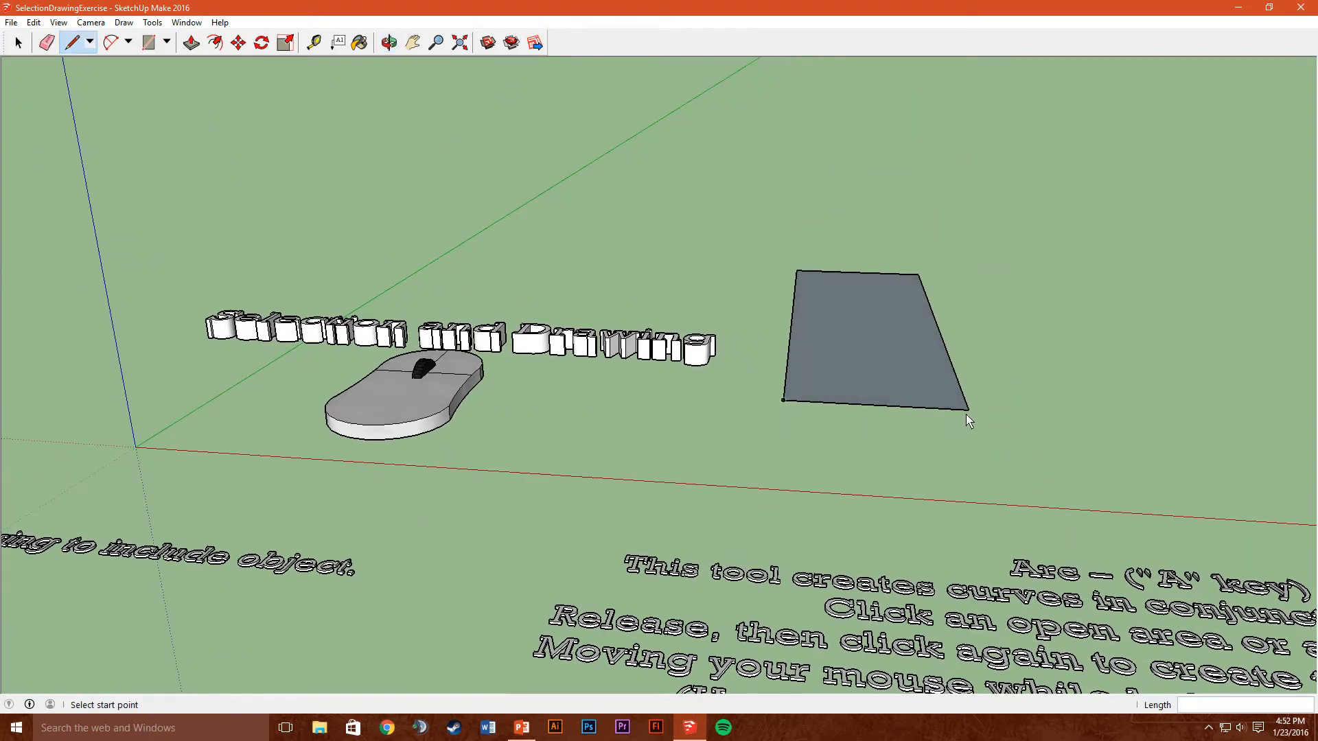
pyautogui.click(969, 411)
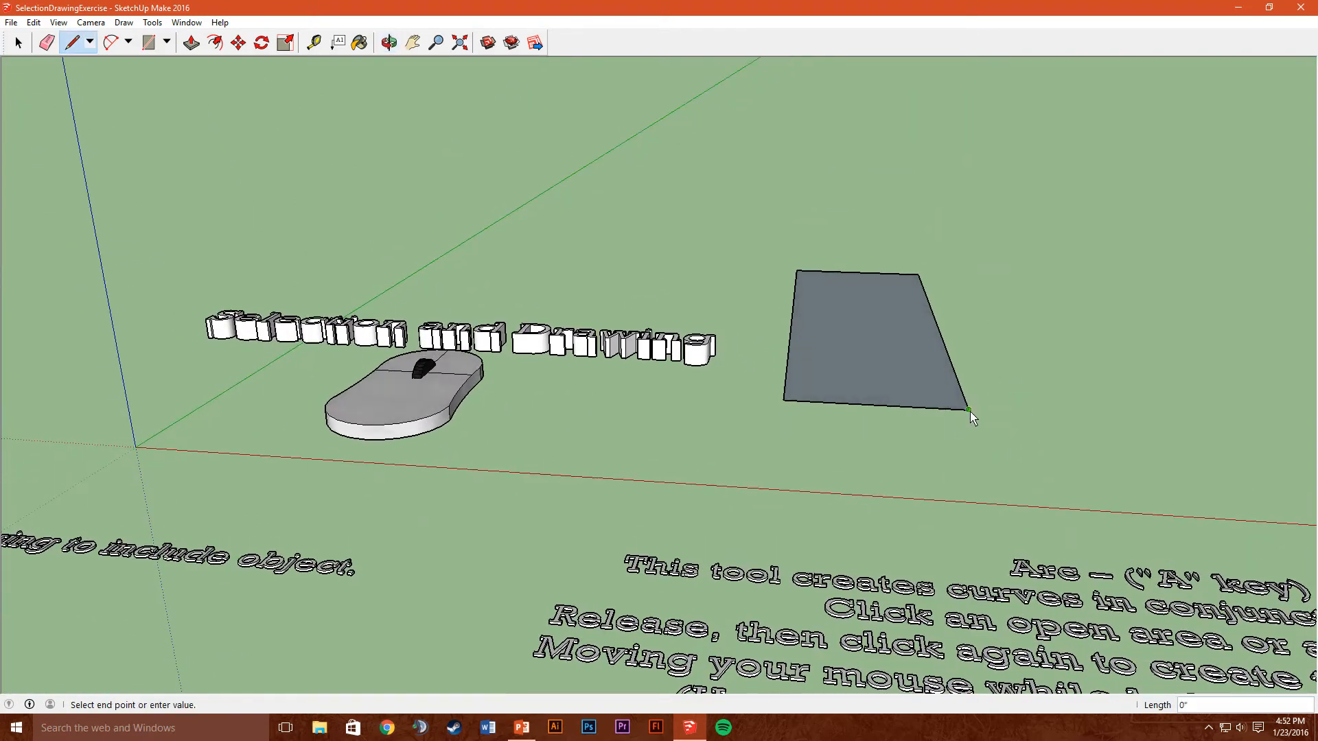
pyautogui.click(988, 230)
pyautogui.click(790, 225)
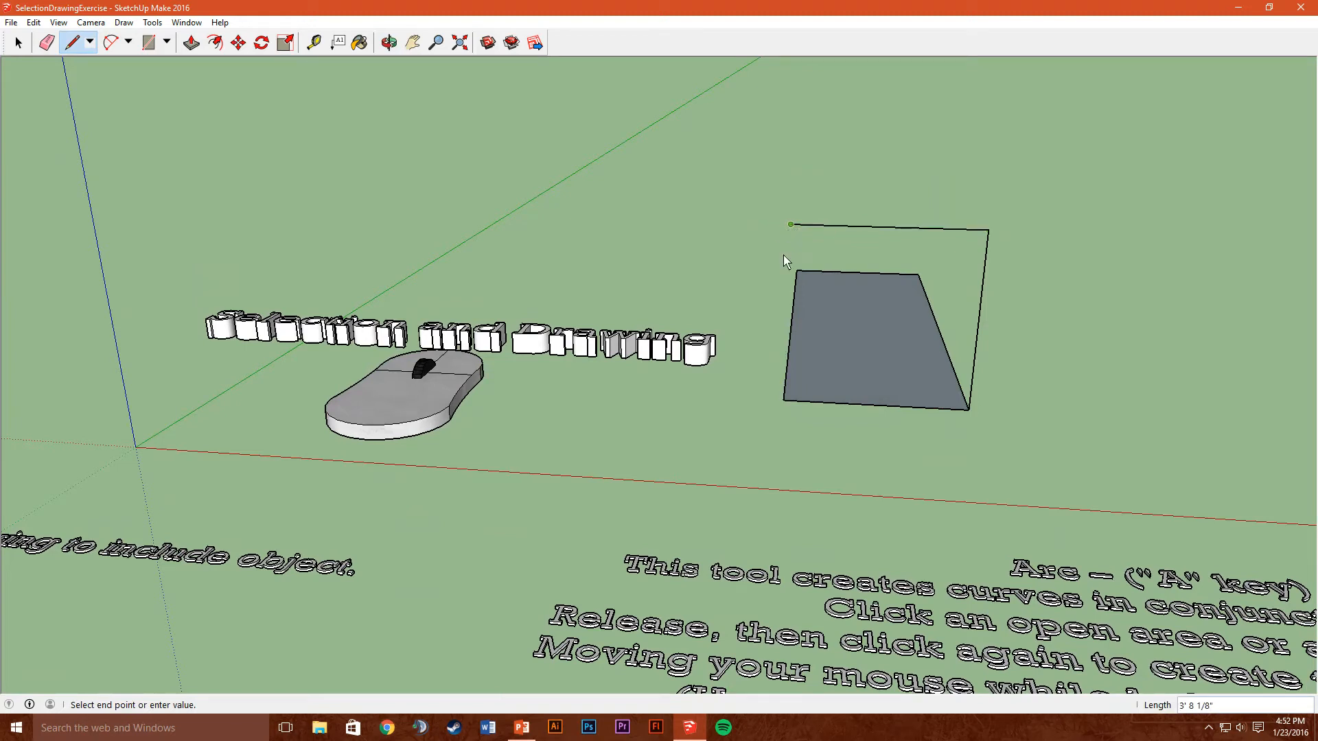
pyautogui.click(782, 405)
# - Draw two sloping edges from the flat rectangle's back corners to the upright rectangle's upper corners, closing the solid ramp
pyautogui.moveTo(771, 403); pyautogui.dragTo(1014, 318, button='middle')
pyautogui.moveTo(762, 302); pyautogui.dragTo(874, 347, button='middle')
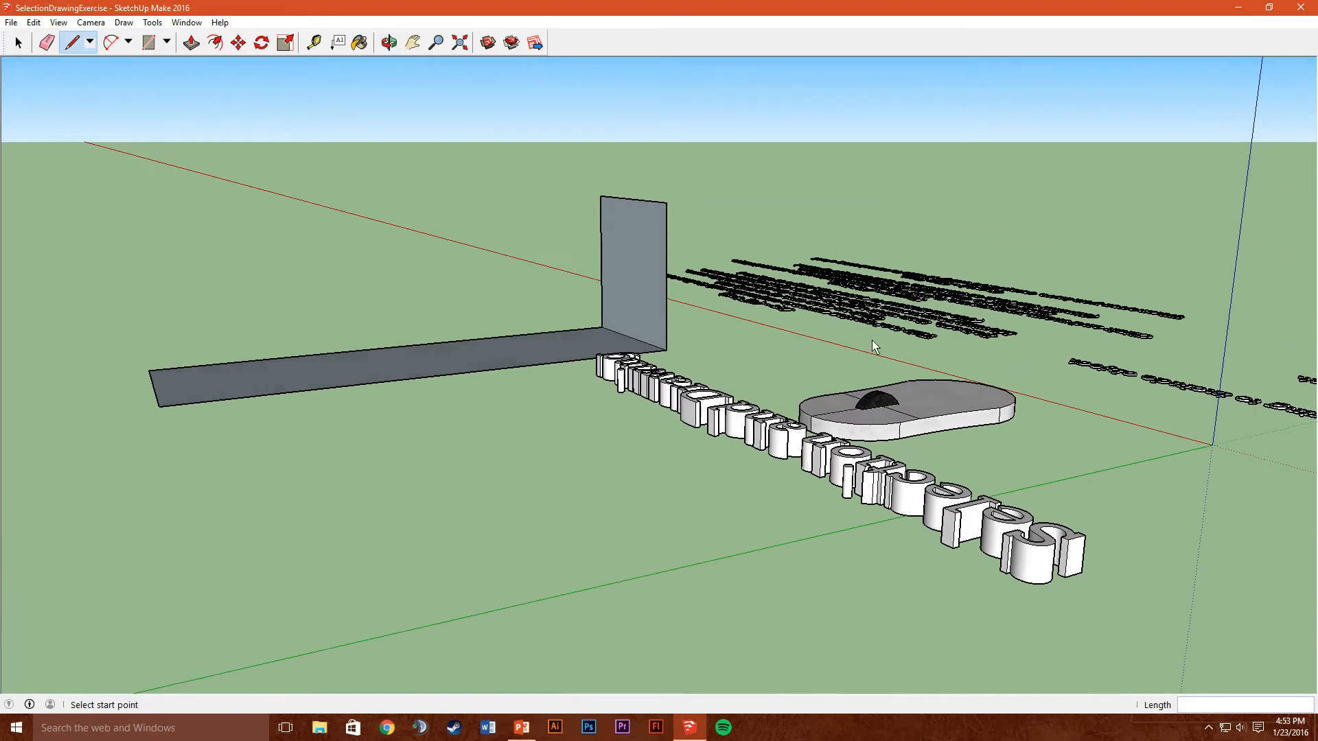
pyautogui.click(159, 407)
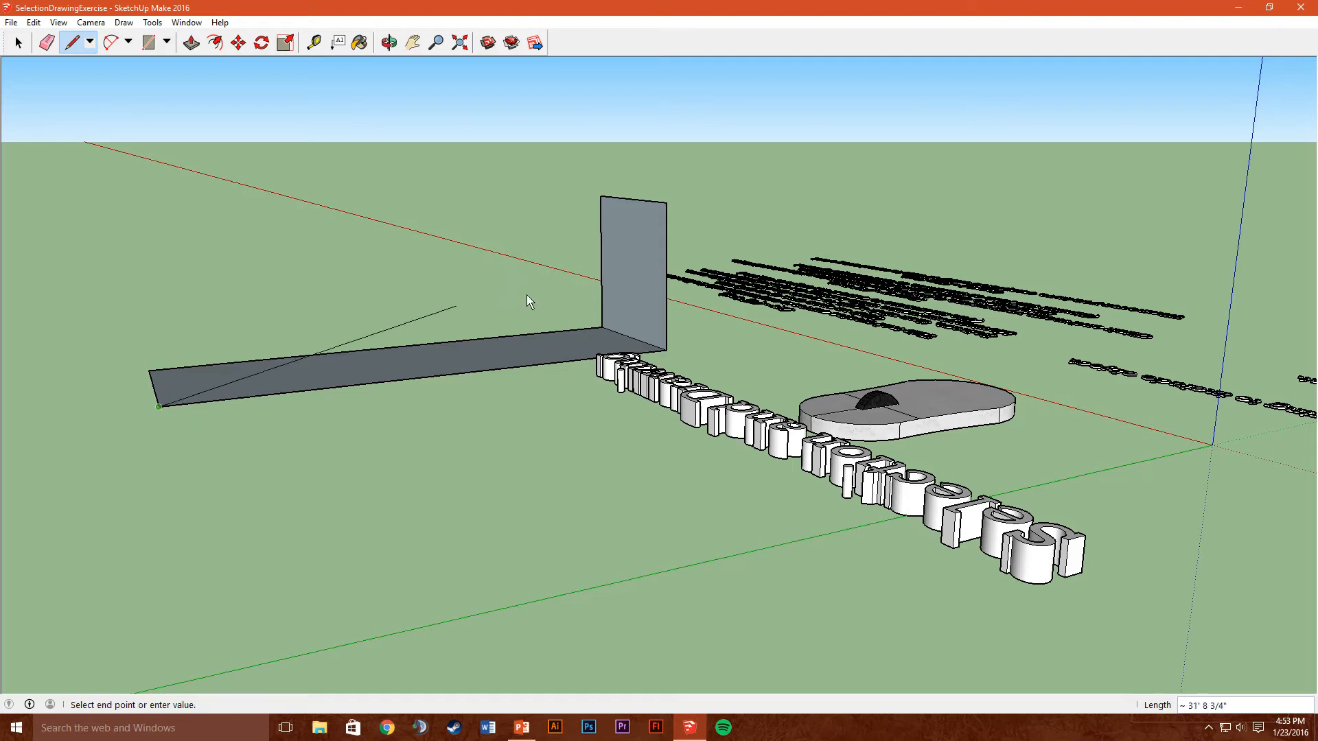
pyautogui.click(666, 204)
pyautogui.moveTo(368, 327); pyautogui.dragTo(618, 255, button='middle')
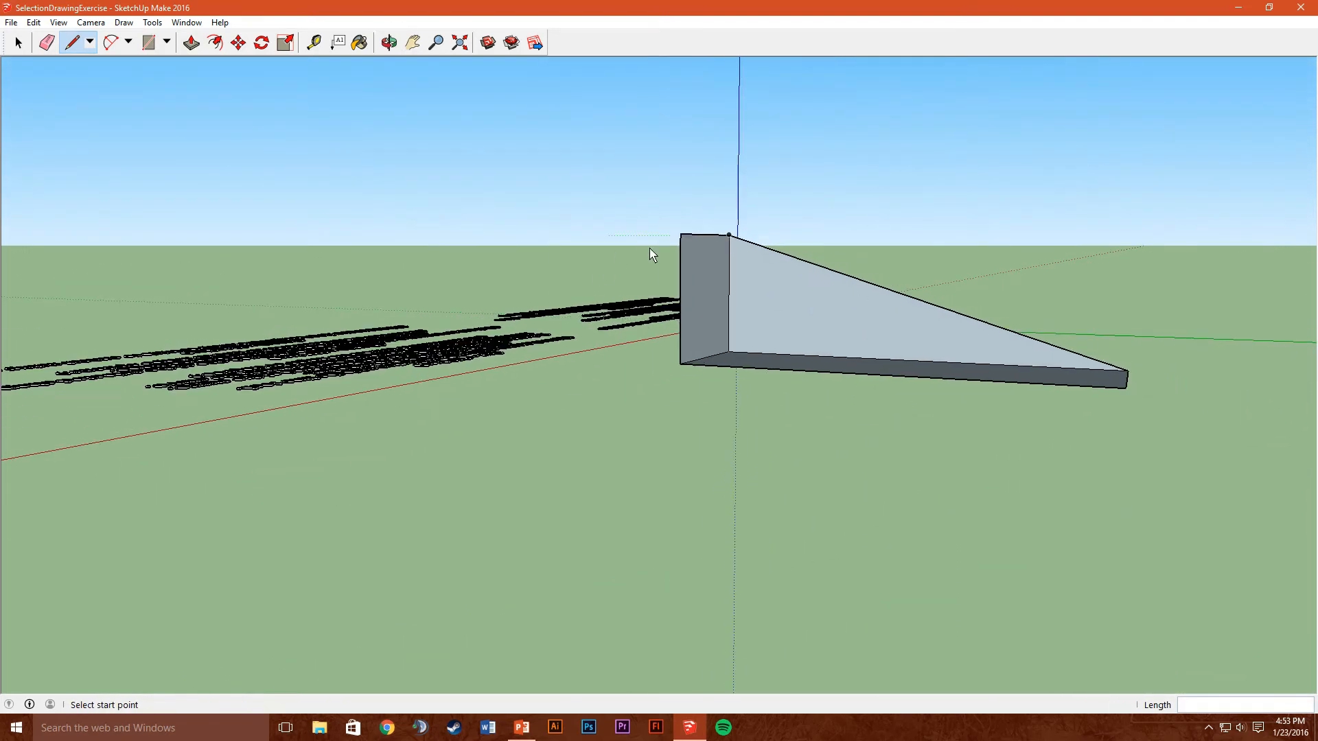
pyautogui.click(679, 235)
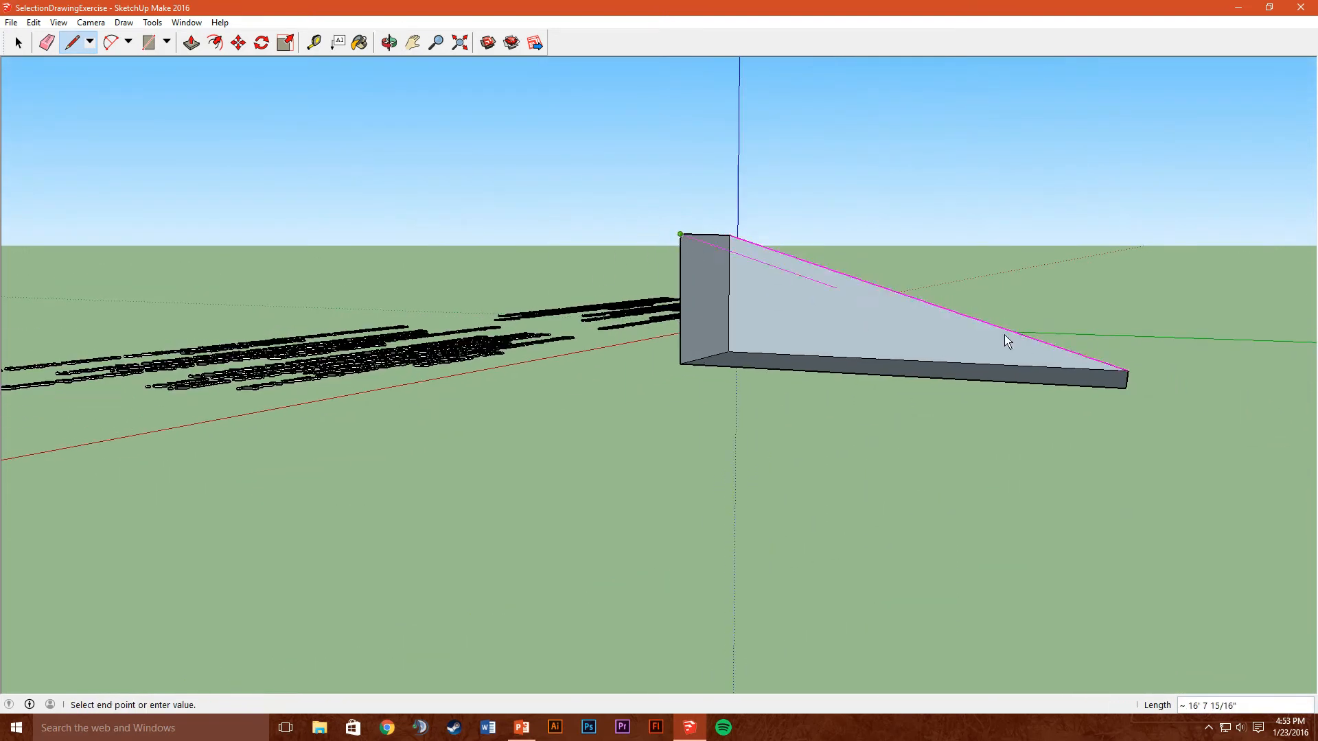
pyautogui.click(1125, 389)
pyautogui.moveTo(1124, 391); pyautogui.dragTo(485, 430, button='middle')
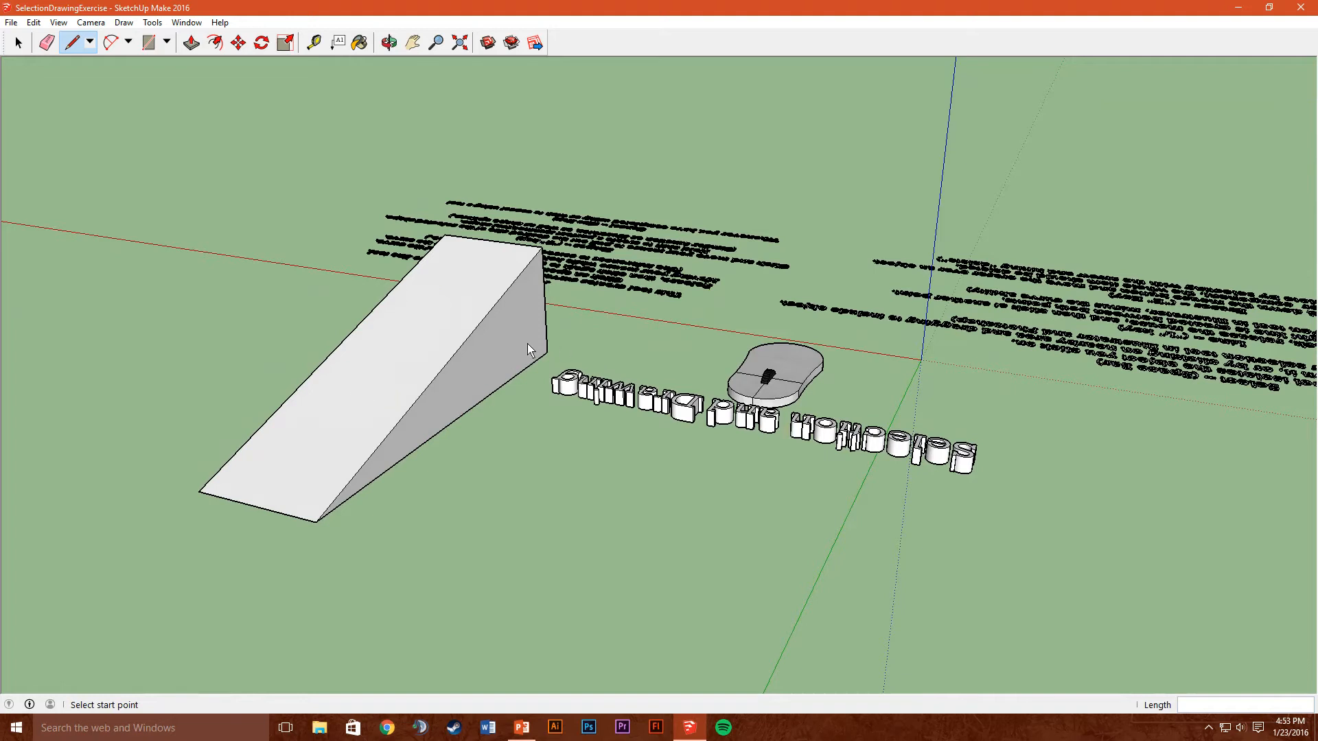
# - Delete the ramp's sloping face and both triangular side faces, keeping the edges, the base and the upright face
pyautogui.click(19, 42)
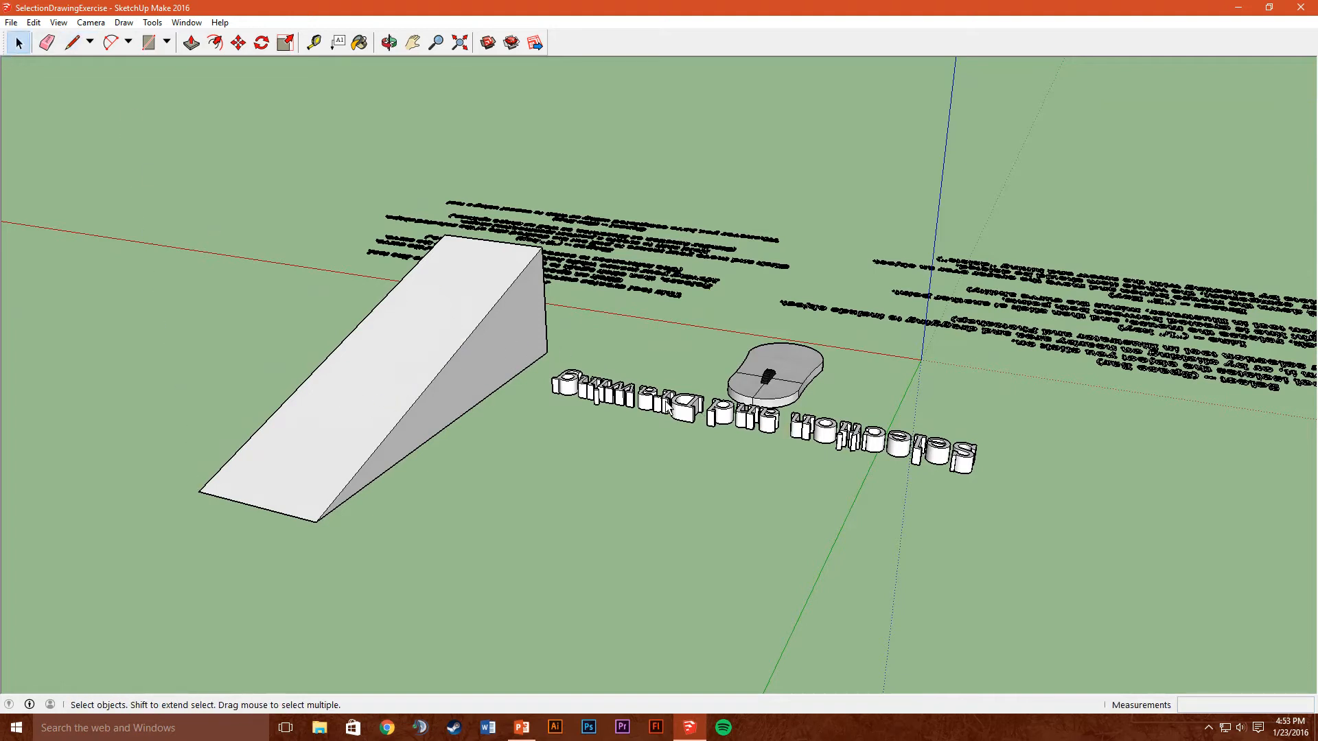
pyautogui.click(386, 376)
pyautogui.moveTo(387, 376); pyautogui.dragTo(796, 412, button='middle')
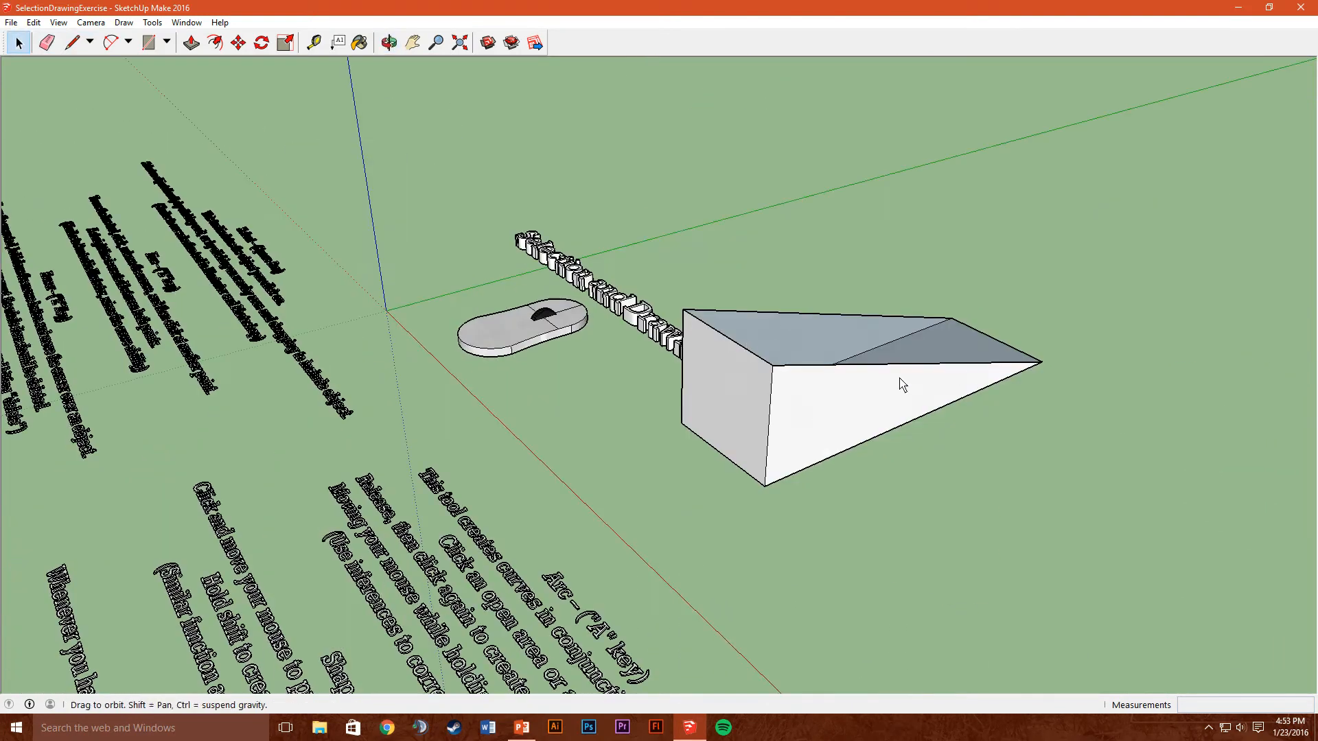
pyautogui.moveTo(952, 374); pyautogui.dragTo(694, 367, button='middle')
pyautogui.click(691, 478)
pyautogui.press('Delete')
pyautogui.moveTo(718, 407); pyautogui.dragTo(196, 355, button='middle')
pyautogui.moveTo(582, 356); pyautogui.dragTo(367, 391, button='middle')
# - Rebuild one side face of the ramp by drawing a line from its sloping edge to its base edge, and remove that line
pyautogui.press('e')
pyautogui.press('l')
pyautogui.scroll(2, 425, 351)
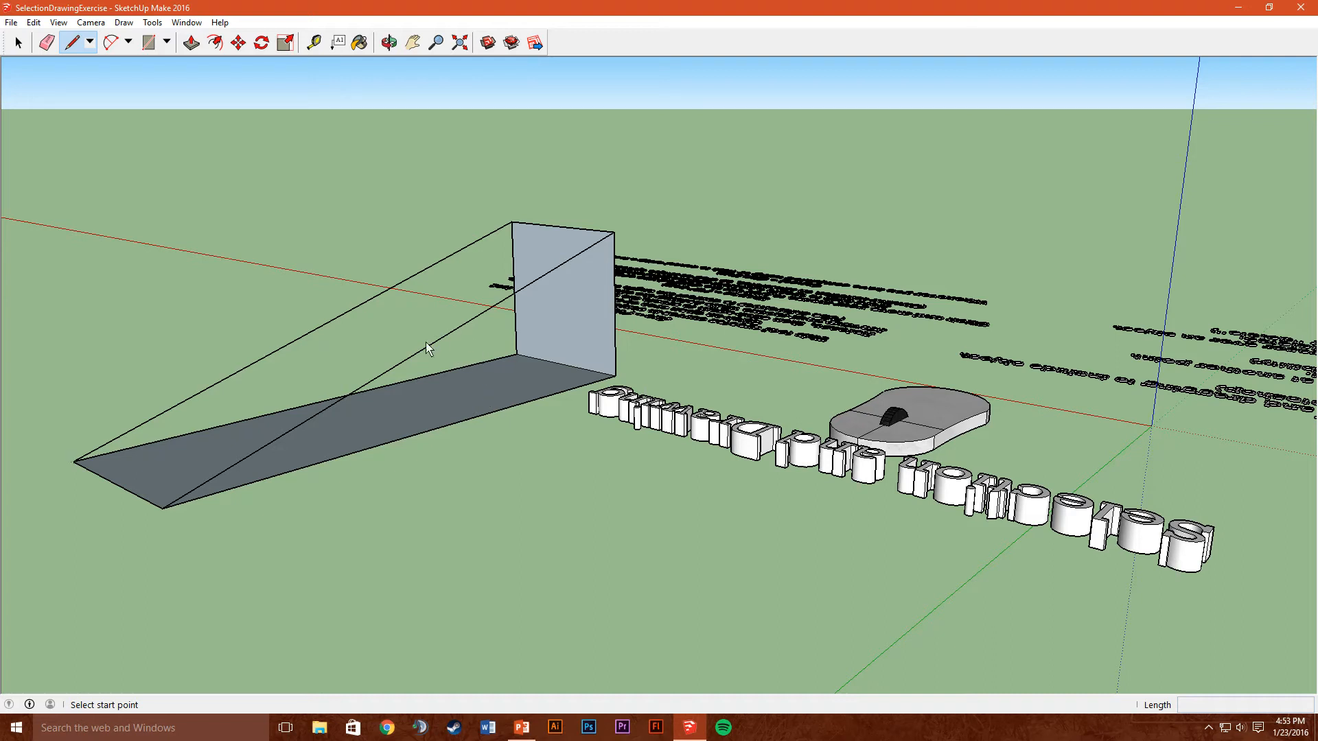
pyautogui.click(446, 334)
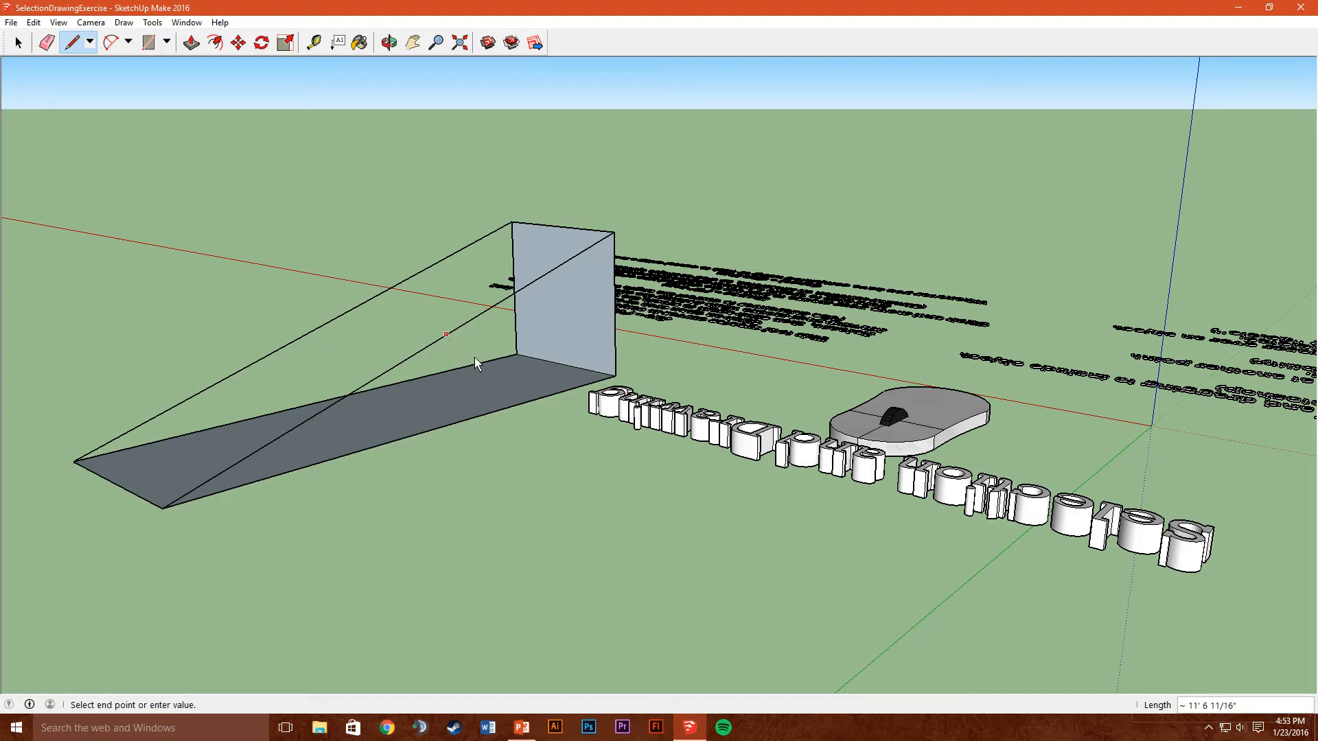
pyautogui.click(486, 415)
pyautogui.press('space')
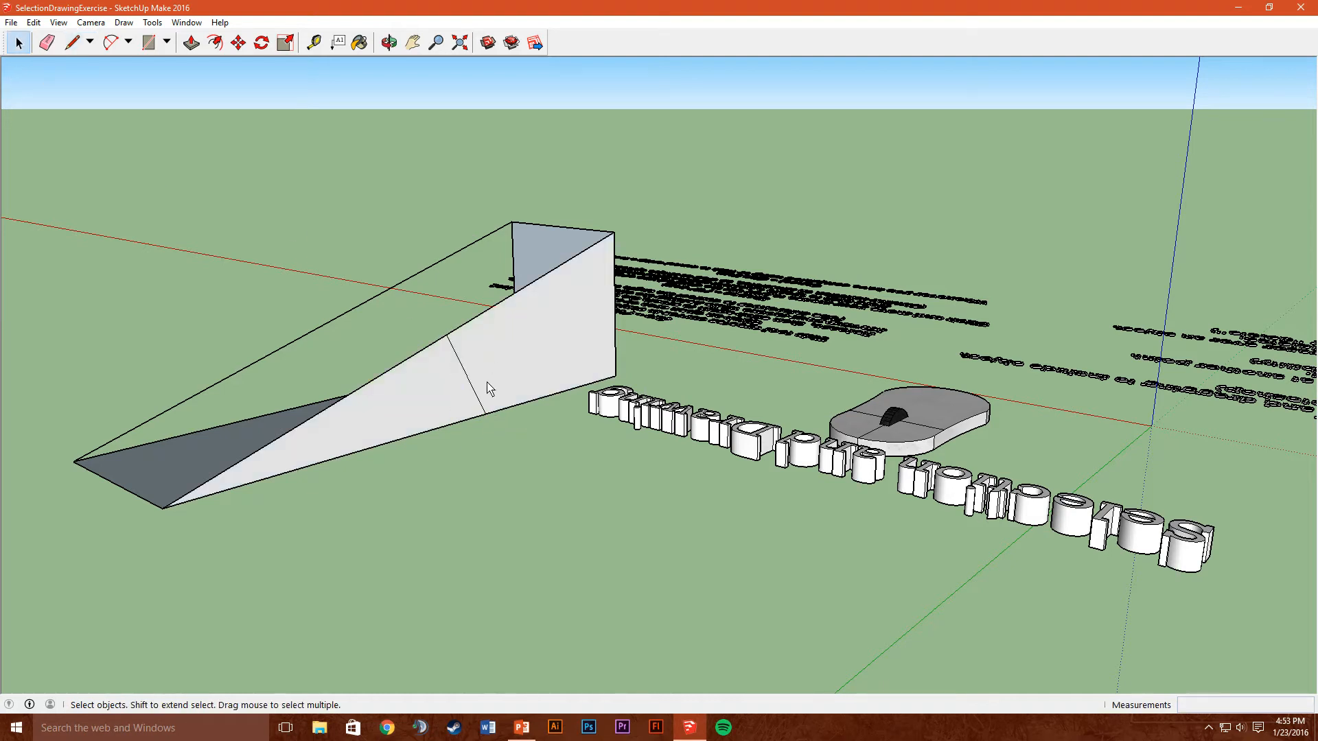
pyautogui.moveTo(438, 422); pyautogui.dragTo(563, 334, button='middle')
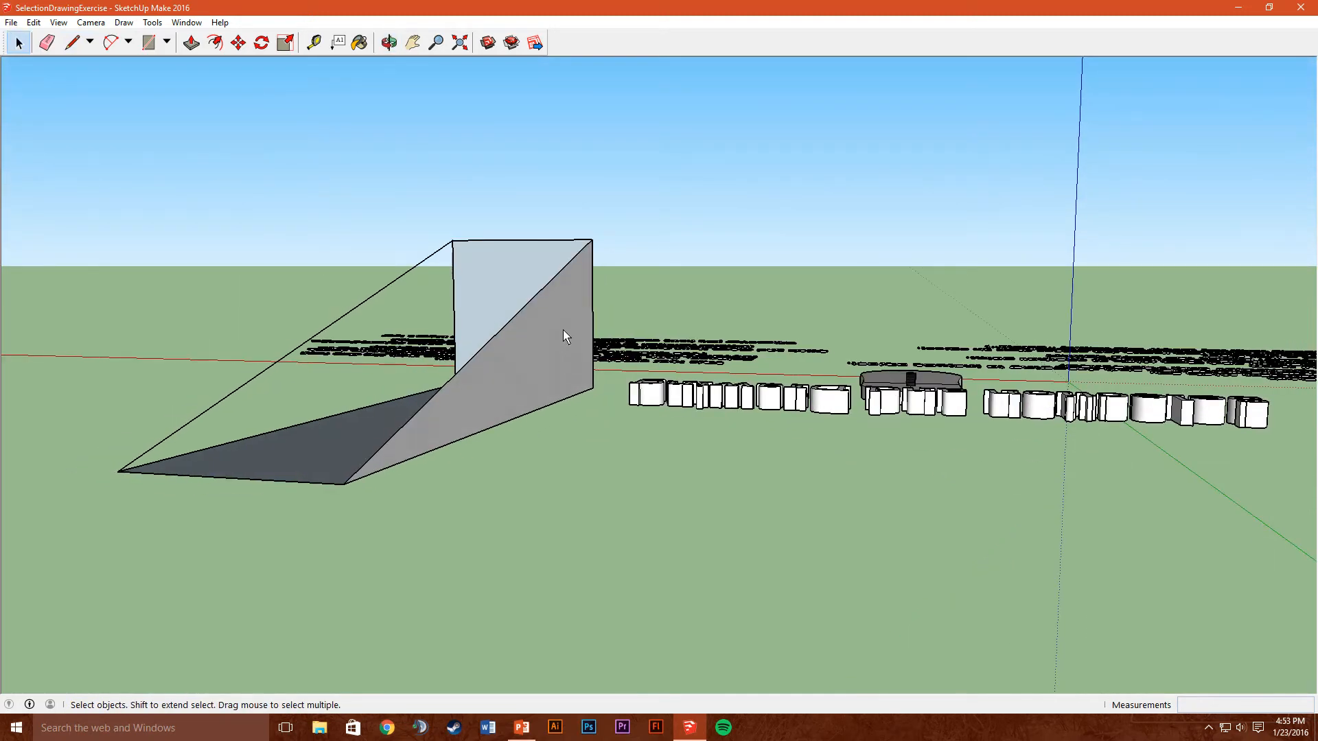
# - Select the entire ramp with a selection window and delete it
pyautogui.moveTo(541, 380); pyautogui.dragTo(739, 424, button='middle')
pyautogui.scroll(-8, 784, 416)
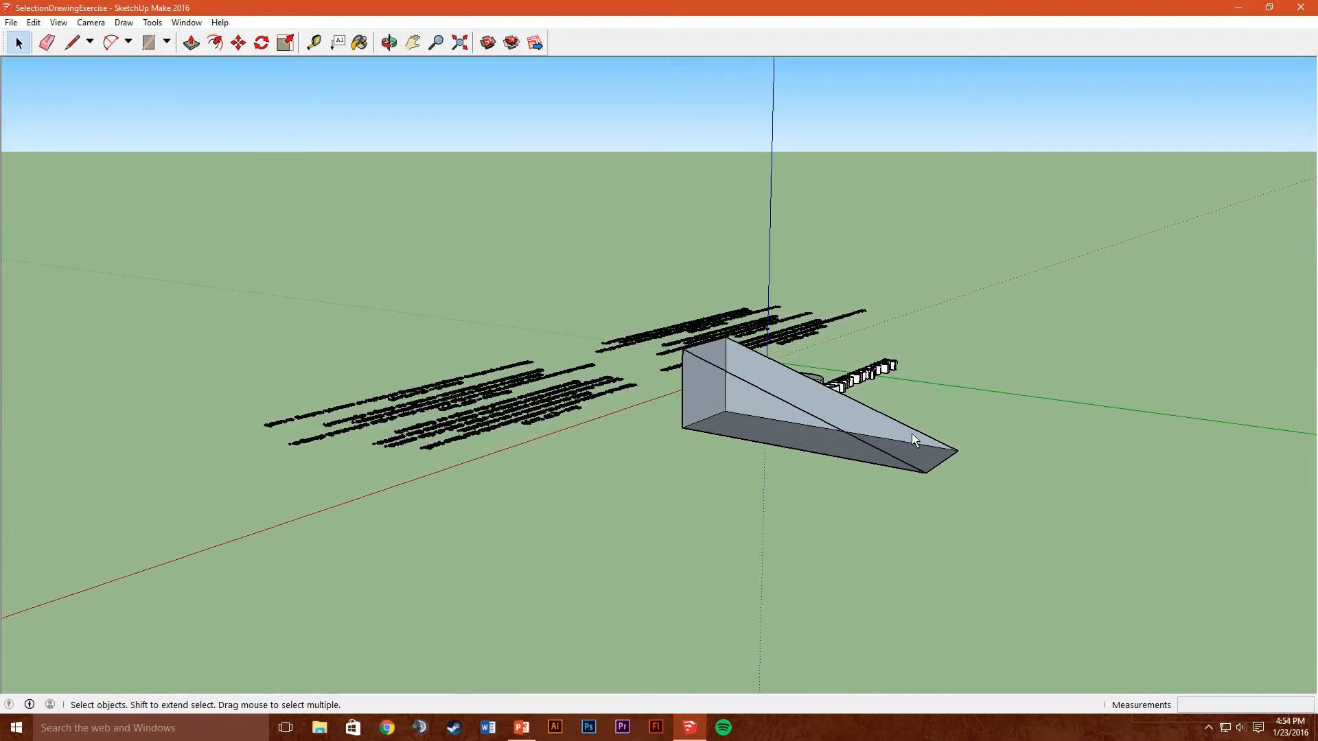
pyautogui.moveTo(713, 433); pyautogui.dragTo(738, 287, button='middle')
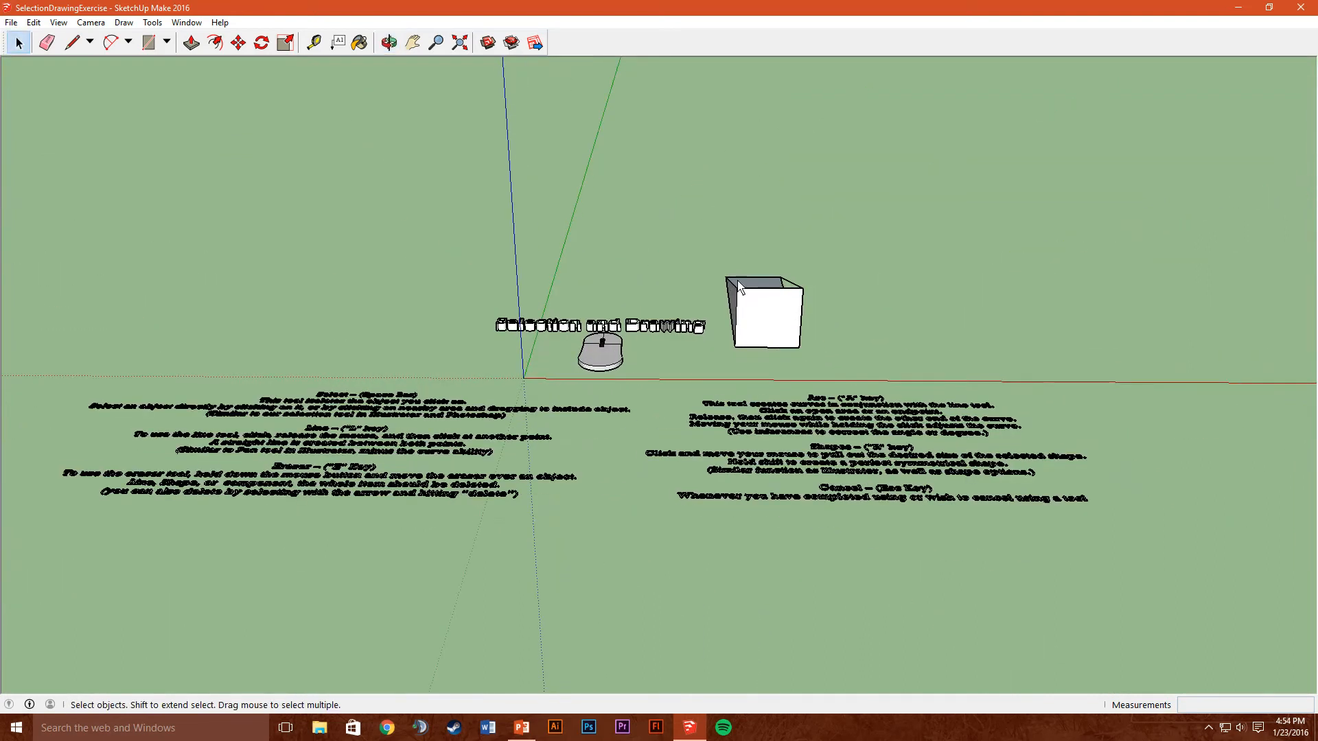
pyautogui.moveTo(722, 250); pyautogui.dragTo(832, 371)
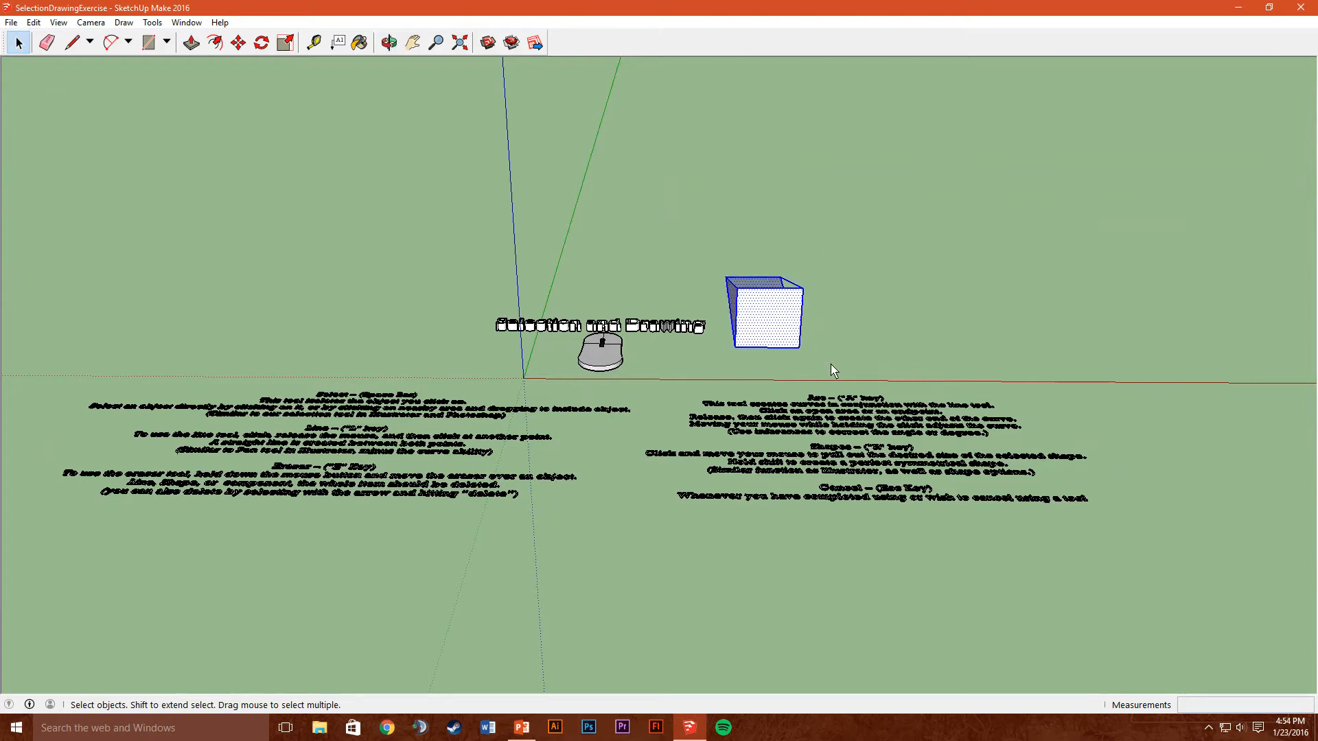
pyautogui.press('Delete')
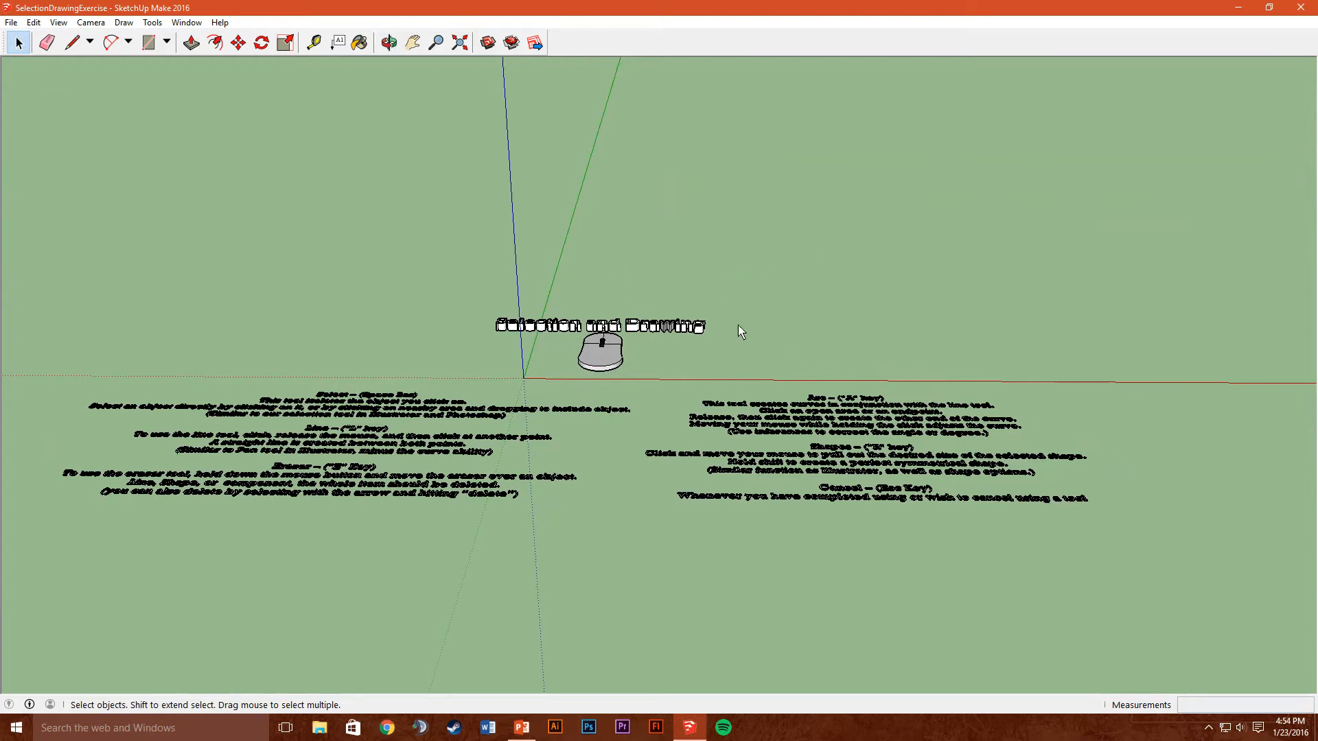
# - Draw two connected triangular faces beside the mouse with the Line tool, one flat on the ground and one upright along the blue axis
pyautogui.click(73, 43)
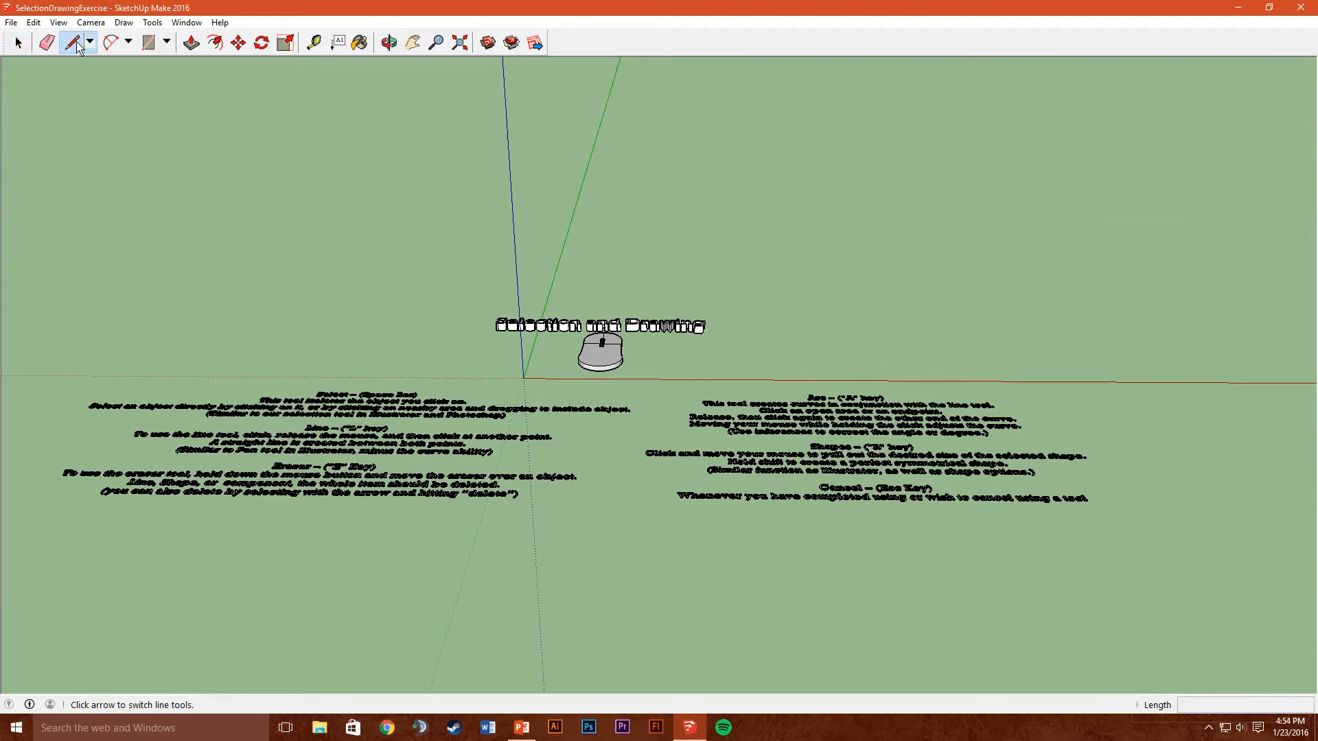
pyautogui.click(791, 346)
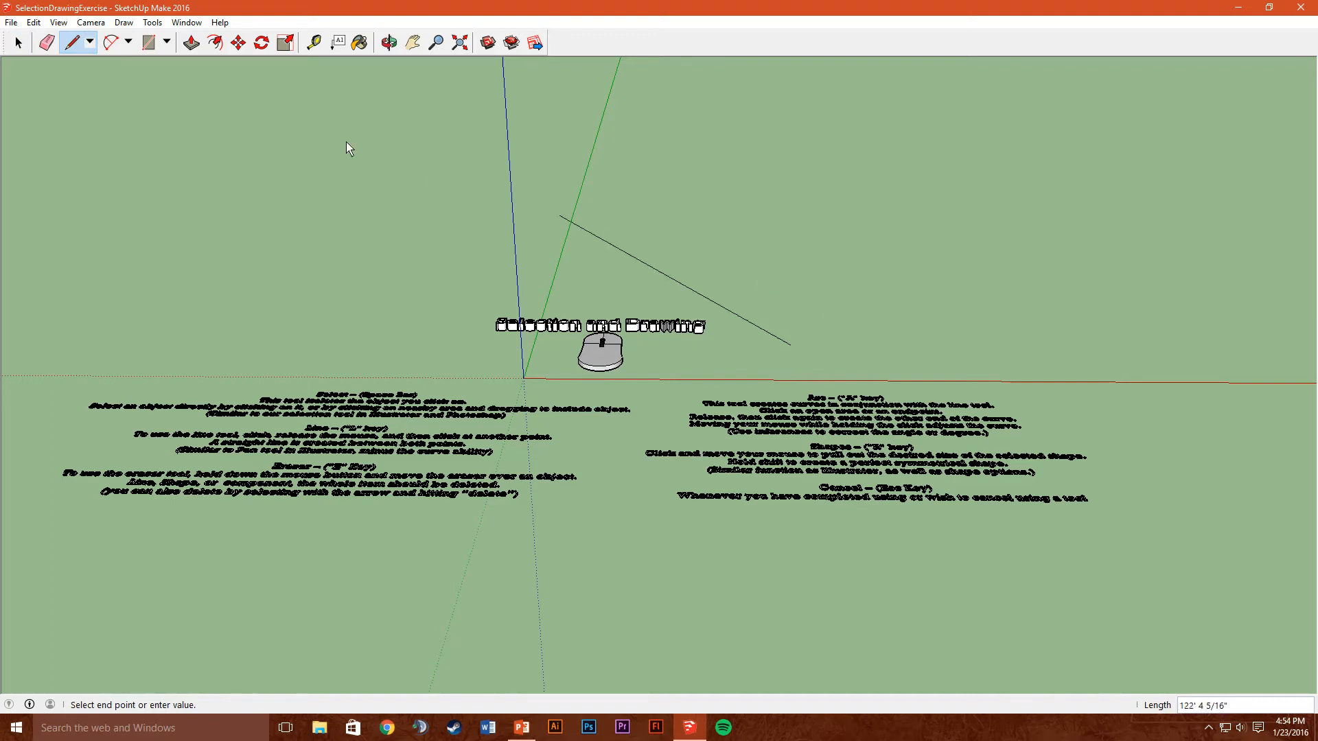
pyautogui.click(776, 286)
pyautogui.click(863, 287)
pyautogui.click(863, 227)
pyautogui.moveTo(833, 260); pyautogui.dragTo(899, 237, button='middle')
pyautogui.moveTo(752, 356)
pyautogui.mouseDown(button='middle')
pyautogui.moveTo(684, 313)
pyautogui.moveTo(755, 323)
pyautogui.mouseUp(button='middle')
pyautogui.click(845, 328)
pyautogui.moveTo(846, 331); pyautogui.dragTo(1003, 362, button='middle')
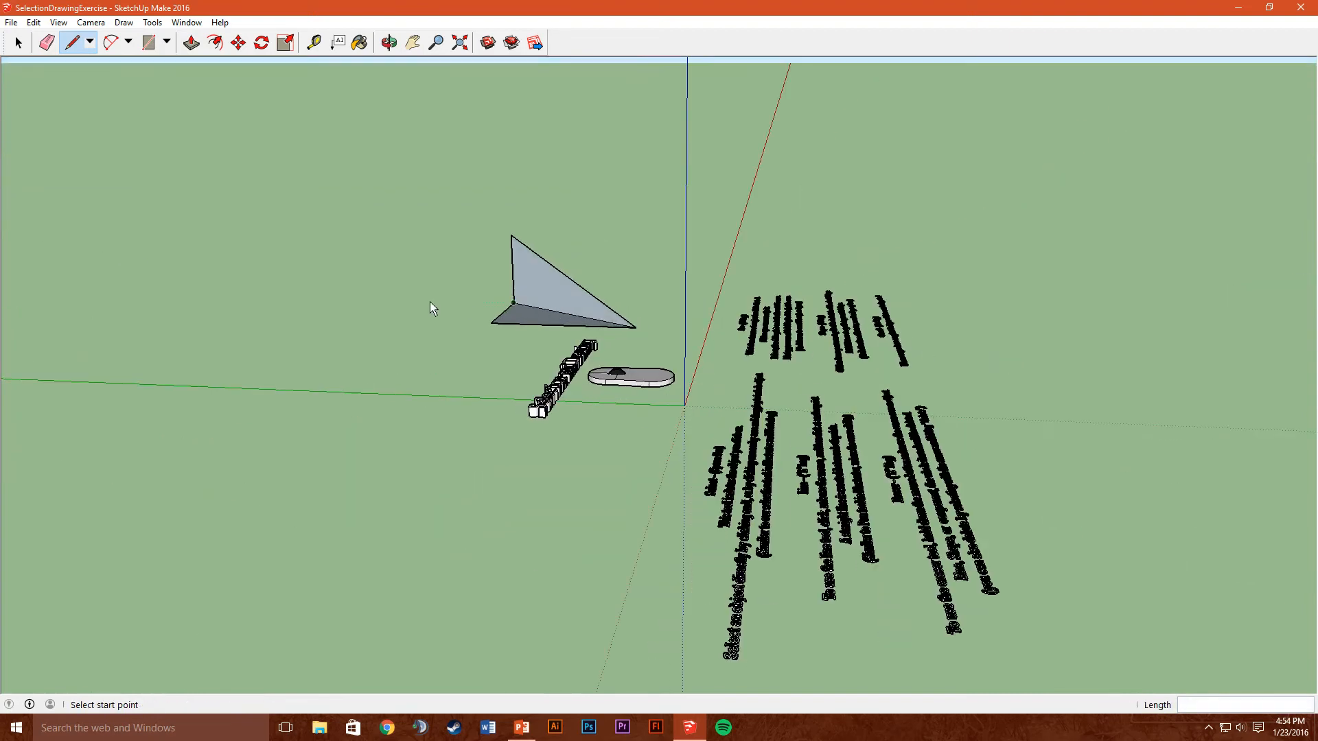
pyautogui.moveTo(472, 313); pyautogui.dragTo(549, 351, button='middle')
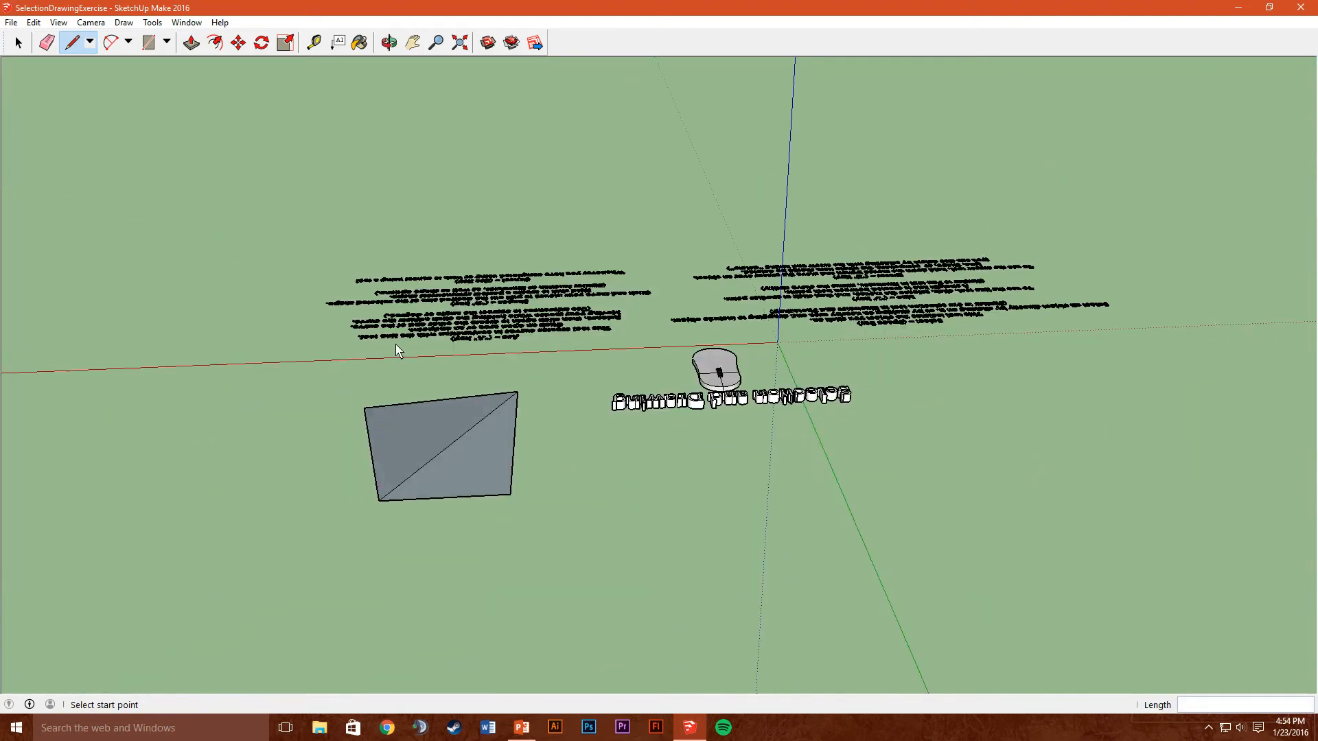
# - Draw two Freehand curves on the upright triangle, one from base edge to vertical edge, the other starting and ending on the sloping edge
pyautogui.click(89, 42)
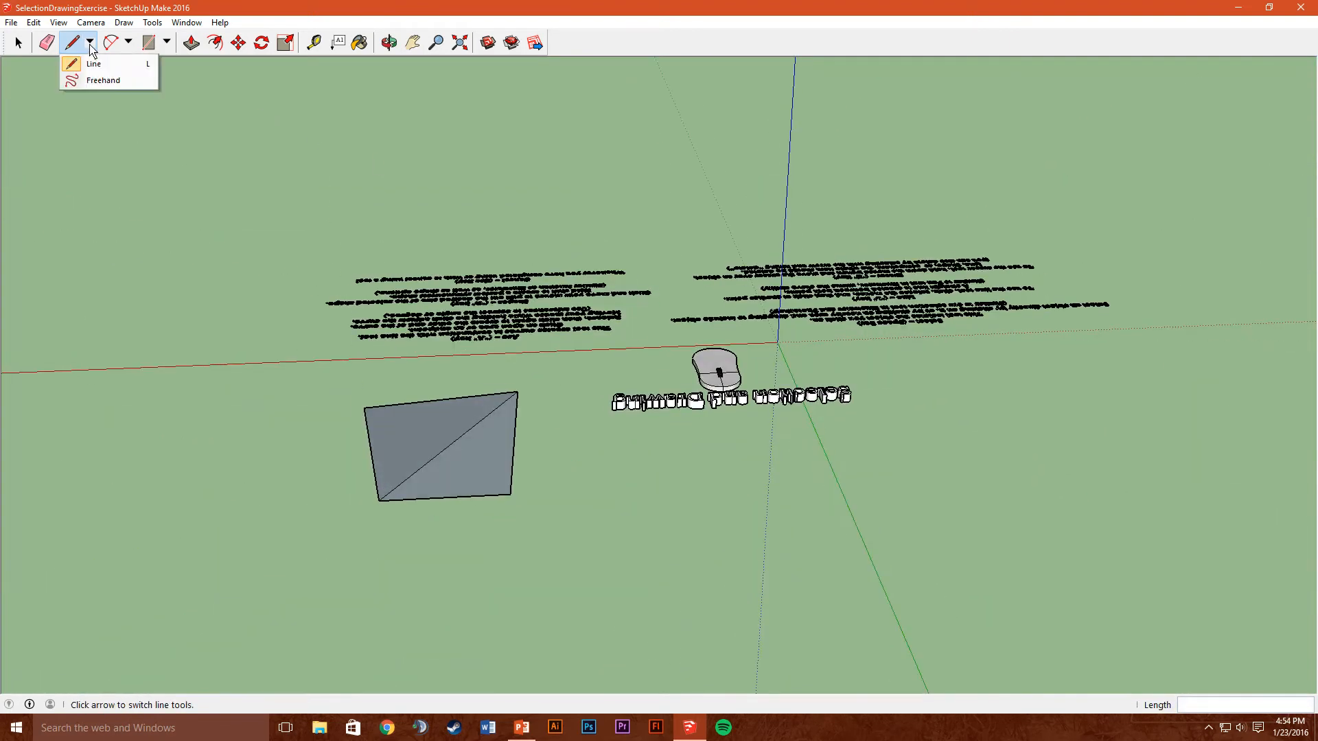
pyautogui.click(104, 81)
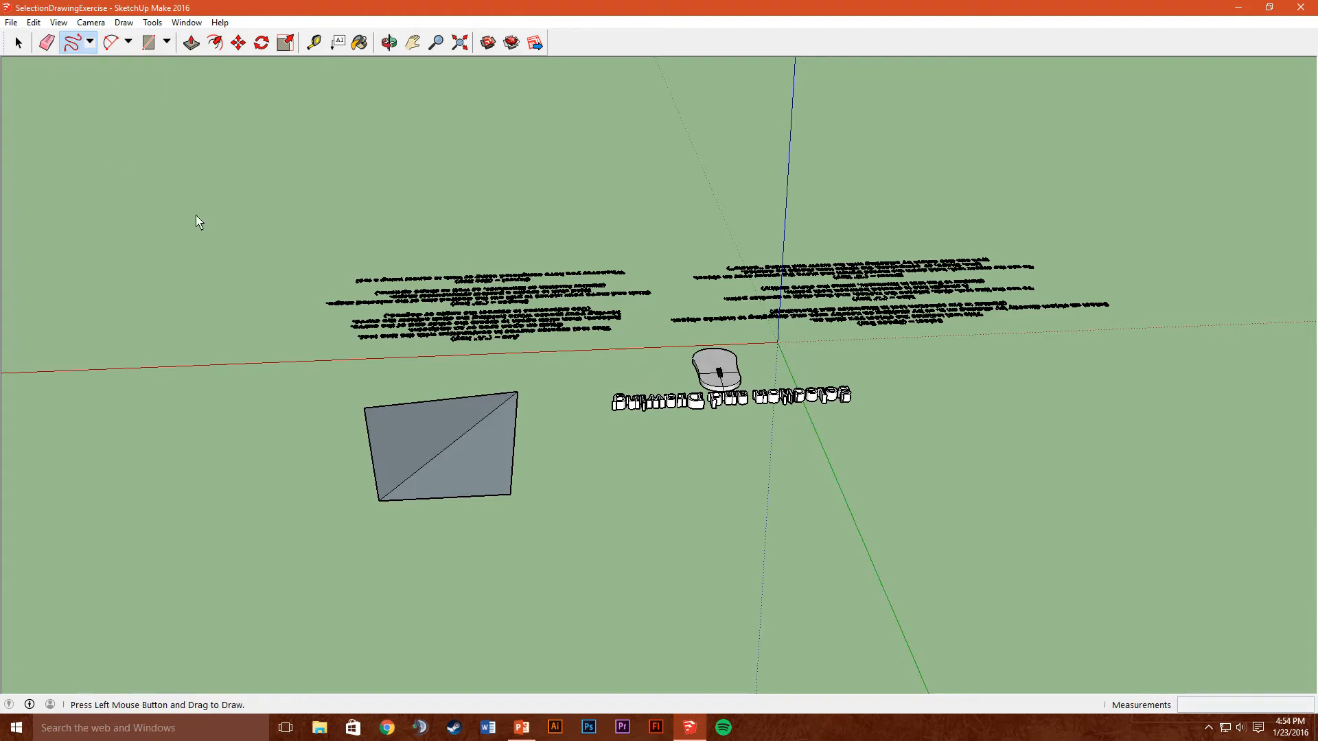
pyautogui.moveTo(425, 492); pyautogui.dragTo(654, 542, button='middle')
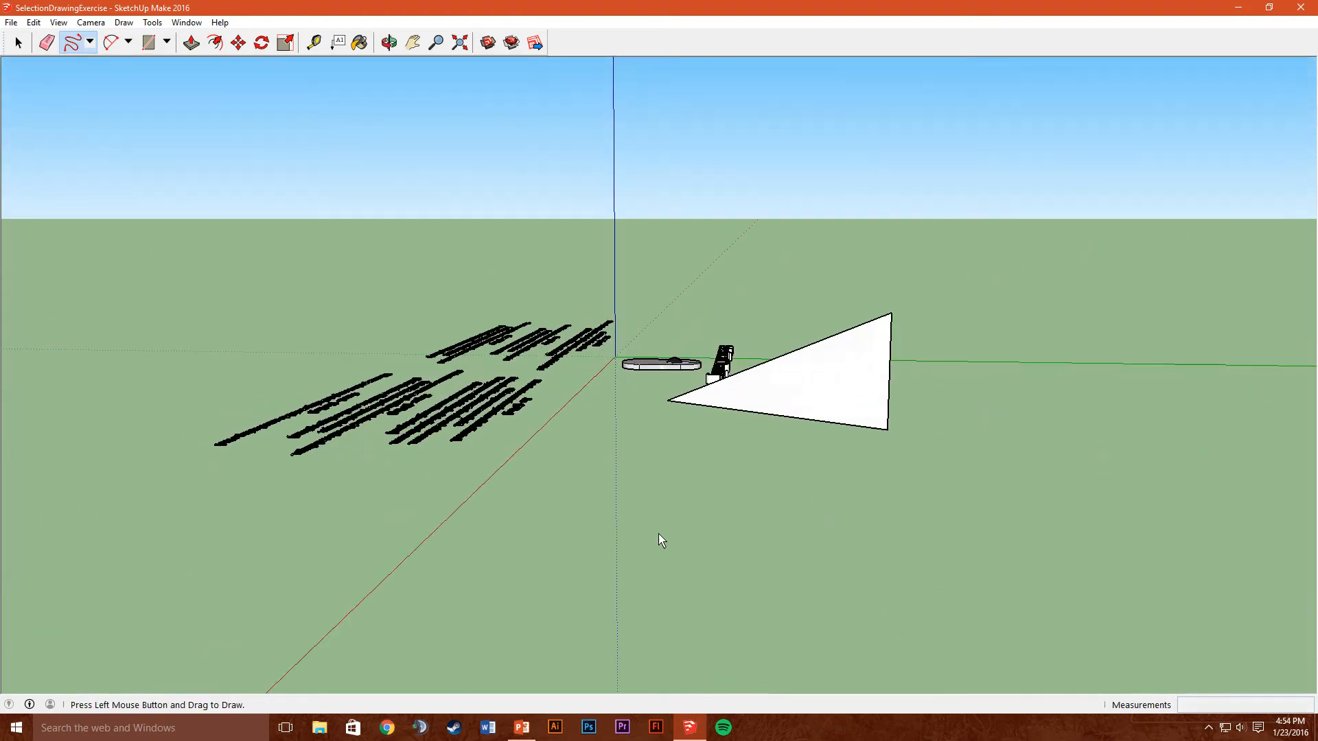
pyautogui.moveTo(739, 412)
pyautogui.mouseDown()
pyautogui.moveTo(809, 380)
pyautogui.moveTo(864, 381)
pyautogui.moveTo(850, 410)
pyautogui.moveTo(888, 401)
pyautogui.mouseUp()
pyautogui.moveTo(787, 398); pyautogui.dragTo(856, 400, button='middle')
pyautogui.scroll(5, 842, 382)
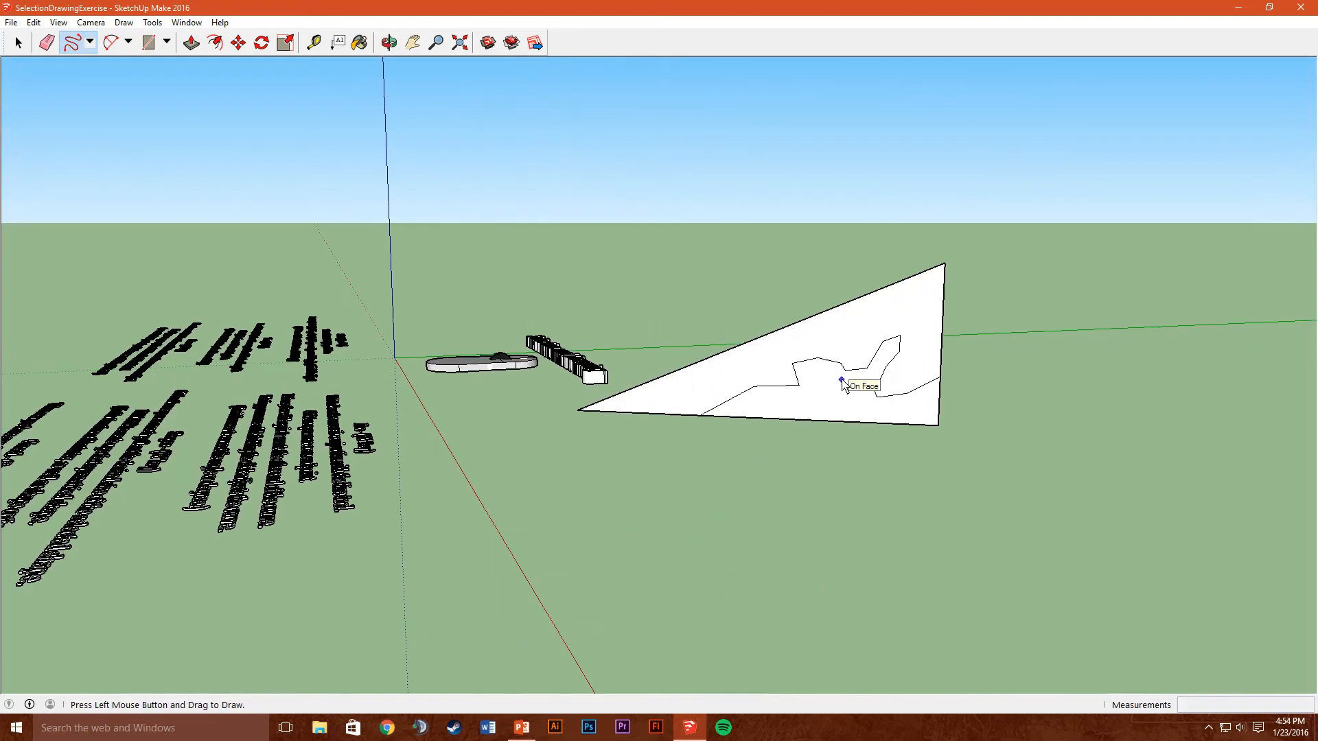
pyautogui.scroll(5, 842, 382)
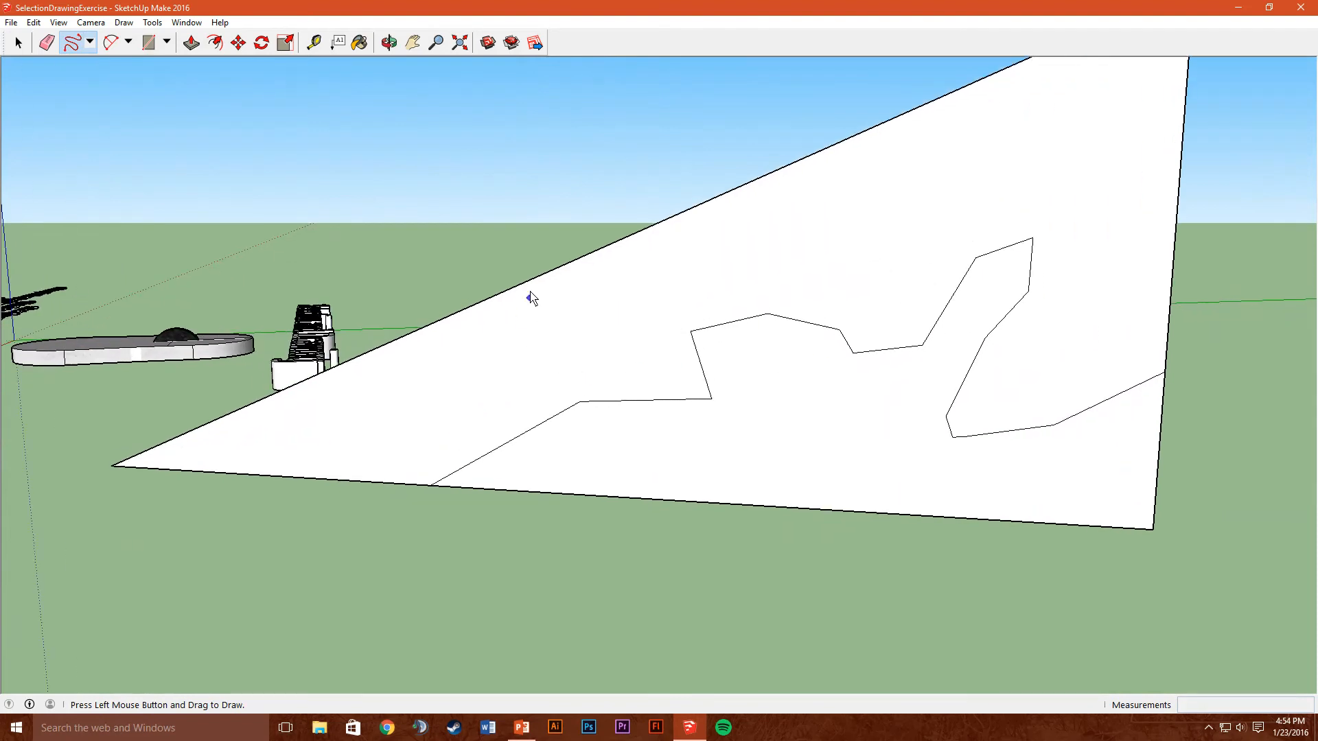
pyautogui.moveTo(538, 281)
pyautogui.mouseDown()
pyautogui.moveTo(585, 304)
pyautogui.moveTo(594, 352)
pyautogui.moveTo(792, 275)
pyautogui.moveTo(814, 203)
pyautogui.moveTo(958, 133)
pyautogui.moveTo(917, 113)
pyautogui.mouseUp()
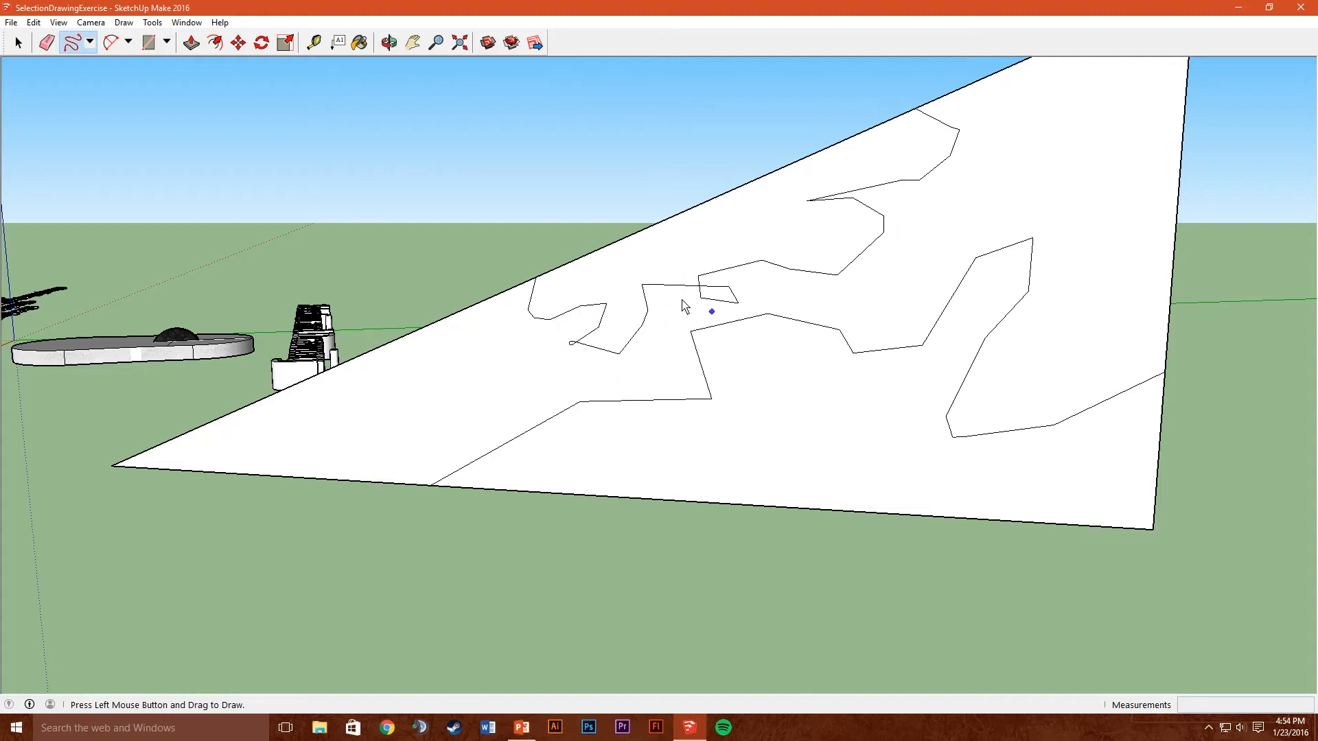
# - Delete the part of the upright triangle's face that lies between the two freehand curves
pyautogui.moveTo(631, 241); pyautogui.dragTo(1036, 237, button='middle')
pyautogui.moveTo(693, 240)
pyautogui.mouseDown(button='middle')
pyautogui.moveTo(771, 247)
pyautogui.moveTo(814, 274)
pyautogui.moveTo(715, 233)
pyautogui.mouseUp(button='middle')
pyautogui.click(18, 43)
pyautogui.click(619, 389)
pyautogui.press('Delete')
pyautogui.moveTo(653, 281); pyautogui.dragTo(335, 204, button='middle')
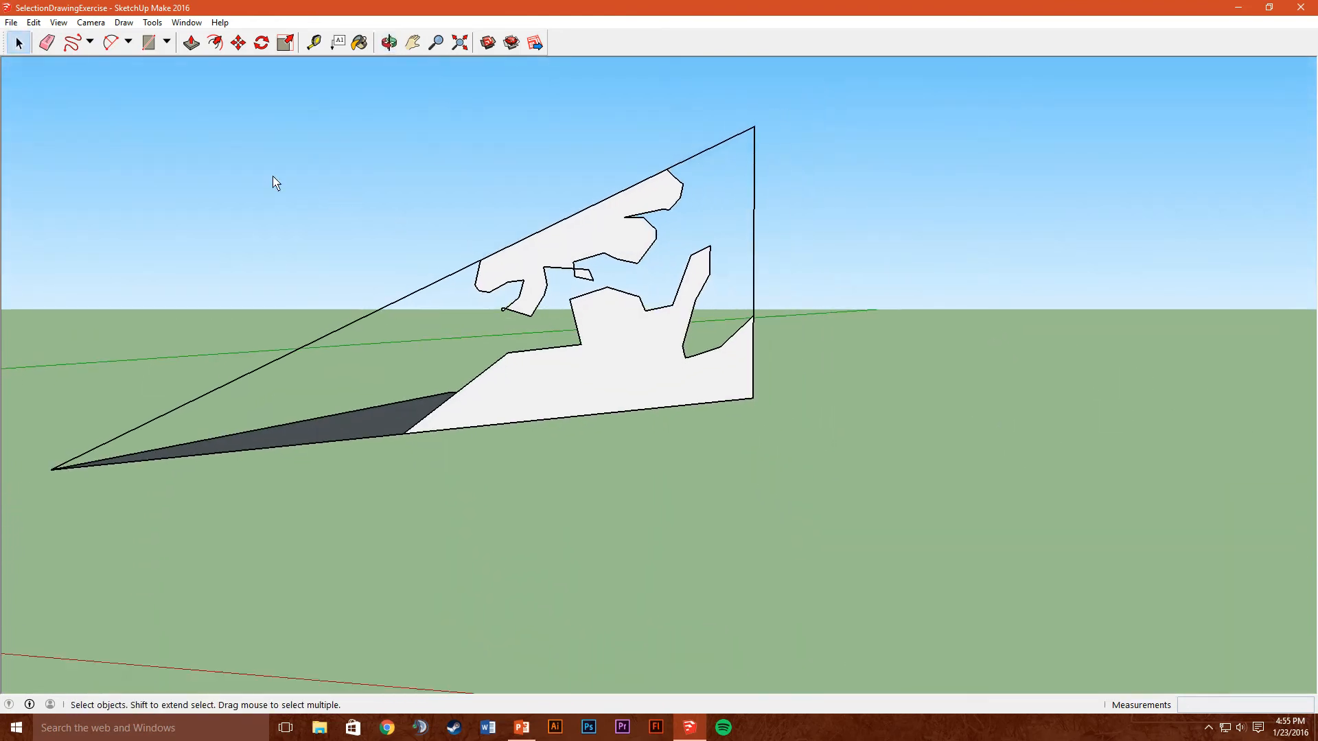
# - Draw Freehand curves outside the upright triangle, starting from its low corner, along its sloping edge to the peak, and off its vertical edge
pyautogui.click(92, 45)
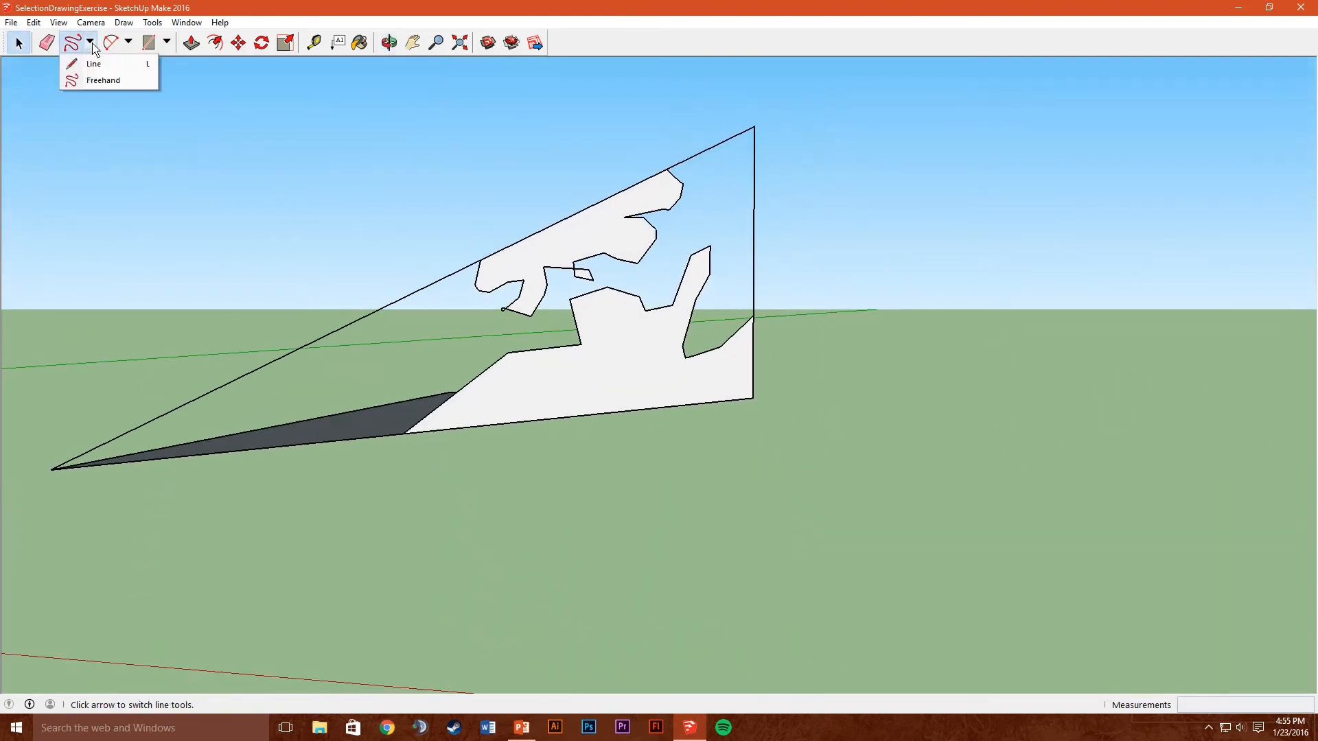
pyautogui.click(87, 80)
pyautogui.moveTo(56, 471); pyautogui.dragTo(123, 310)
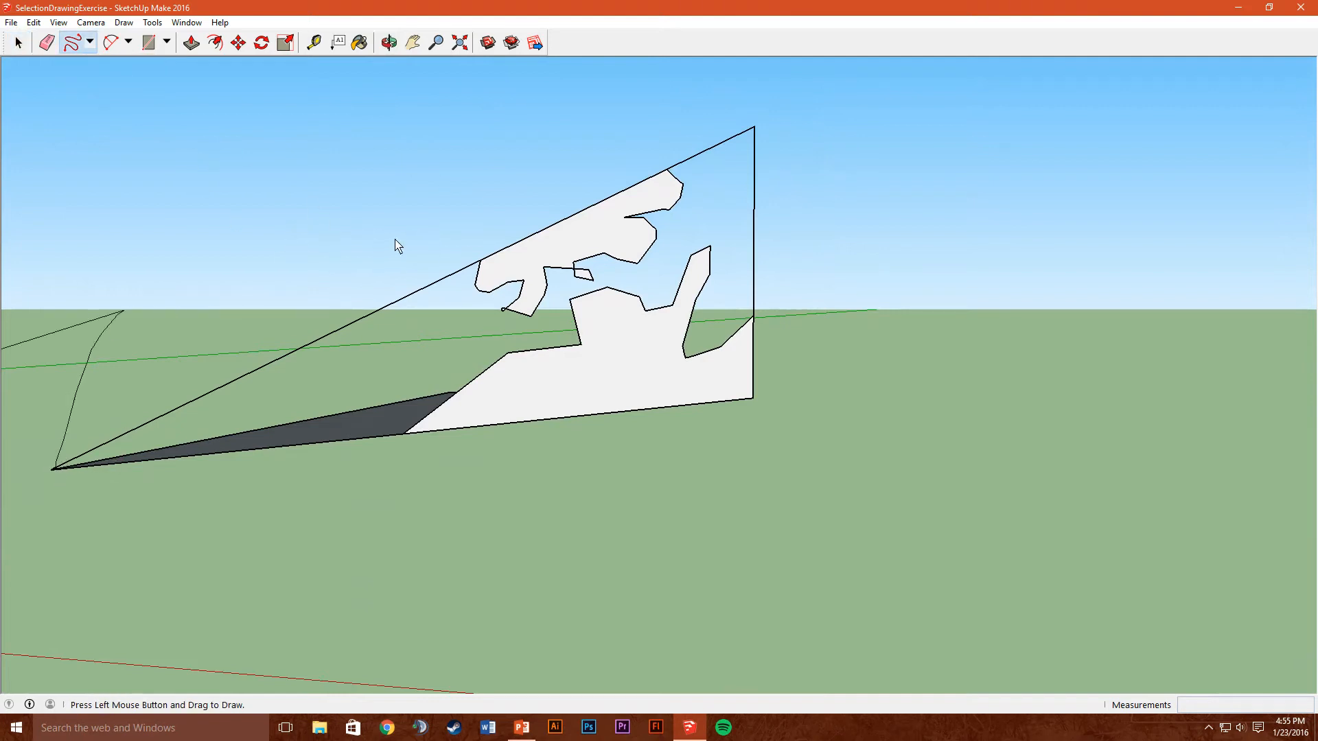
pyautogui.moveTo(235, 247); pyautogui.dragTo(224, 326, button='middle')
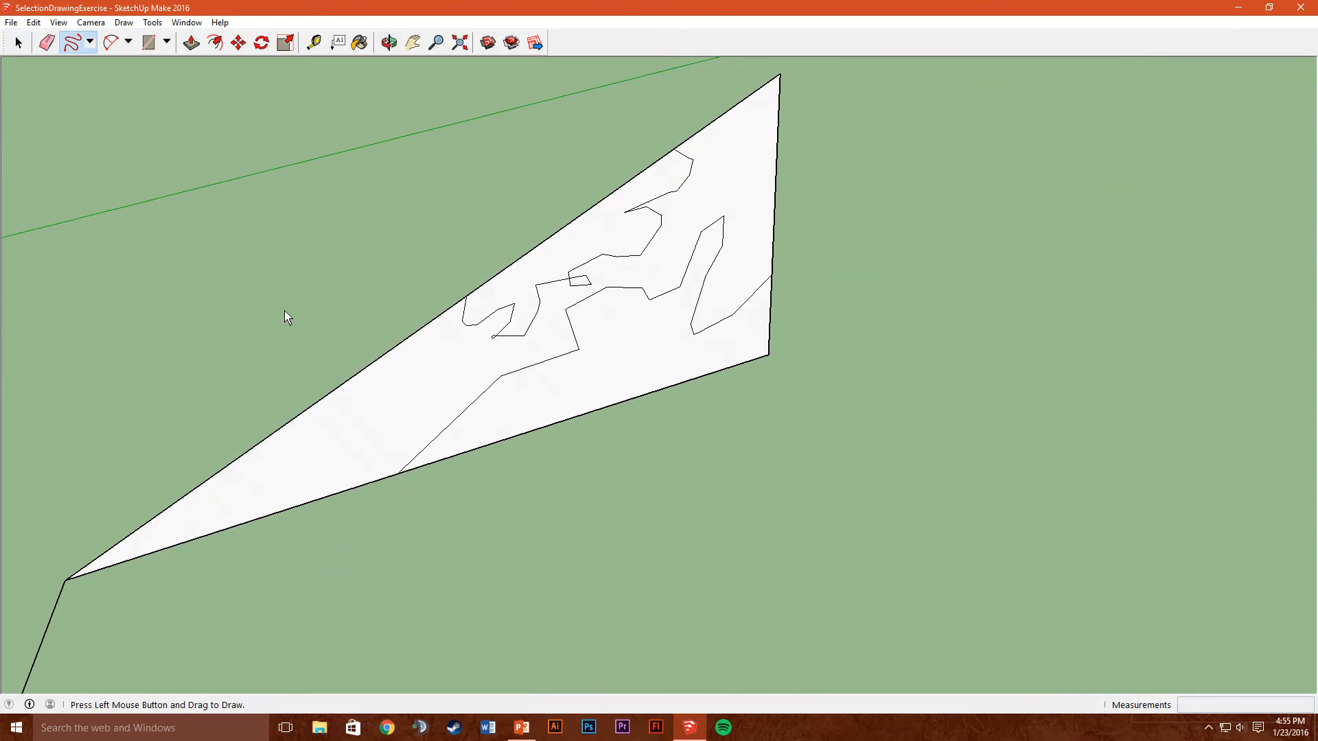
pyautogui.moveTo(211, 475)
pyautogui.mouseDown()
pyautogui.moveTo(246, 289)
pyautogui.moveTo(480, 135)
pyautogui.mouseUp()
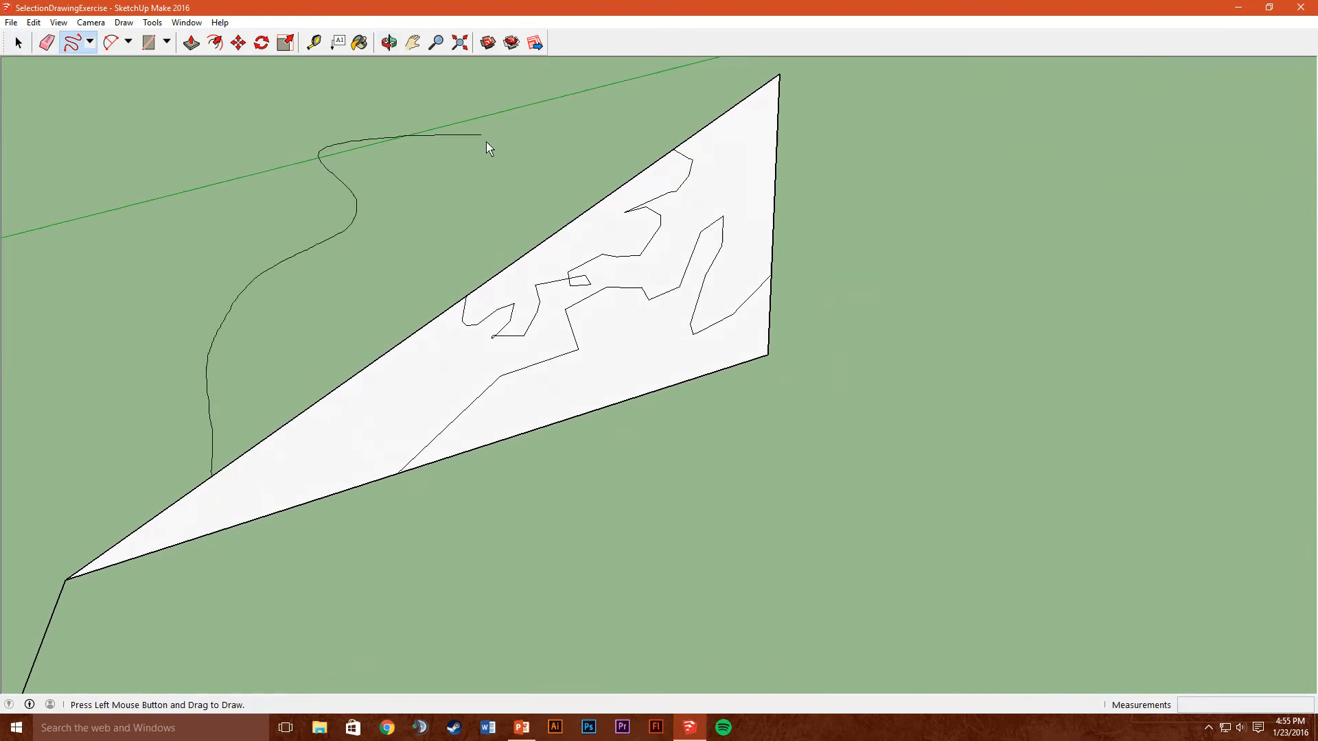
pyautogui.moveTo(635, 118); pyautogui.dragTo(779, 75)
pyautogui.moveTo(779, 75)
pyautogui.mouseDown(button='middle')
pyautogui.moveTo(595, 199)
pyautogui.moveTo(812, 165)
pyautogui.moveTo(990, 226)
pyautogui.moveTo(796, 231)
pyautogui.moveTo(715, 192)
pyautogui.mouseUp(button='middle')
pyautogui.moveTo(639, 279)
pyautogui.mouseDown()
pyautogui.moveTo(302, 302)
pyautogui.moveTo(123, 269)
pyautogui.moveTo(441, 235)
pyautogui.moveTo(469, 218)
pyautogui.mouseUp()
pyautogui.moveTo(470, 218)
pyautogui.mouseDown(button='middle')
pyautogui.moveTo(376, 247)
pyautogui.moveTo(688, 280)
pyautogui.moveTo(1166, 290)
pyautogui.moveTo(694, 292)
pyautogui.mouseUp(button='middle')
pyautogui.scroll(-10, 695, 292)
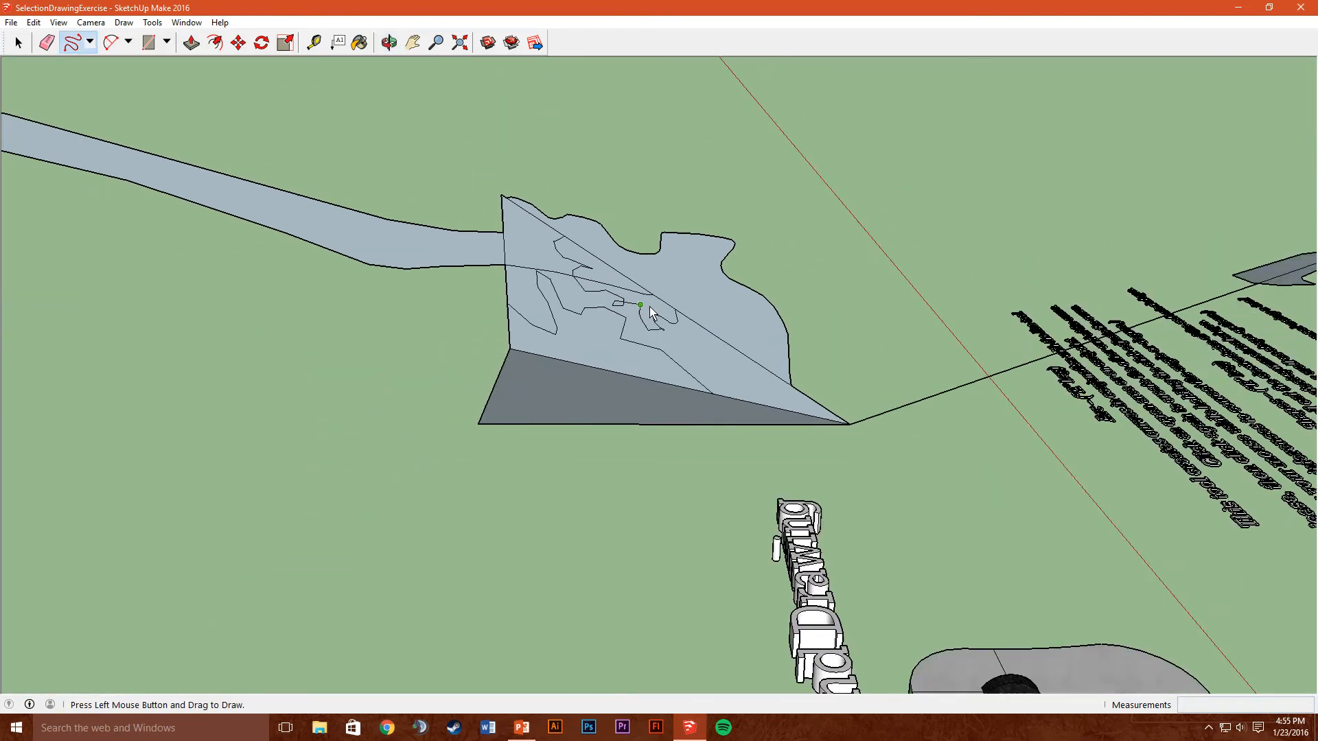
# - Undo the freehand curves and the triangular faces until only the original exercise objects remain
pyautogui.moveTo(877, 295); pyautogui.dragTo(1065, 232, button='middle')
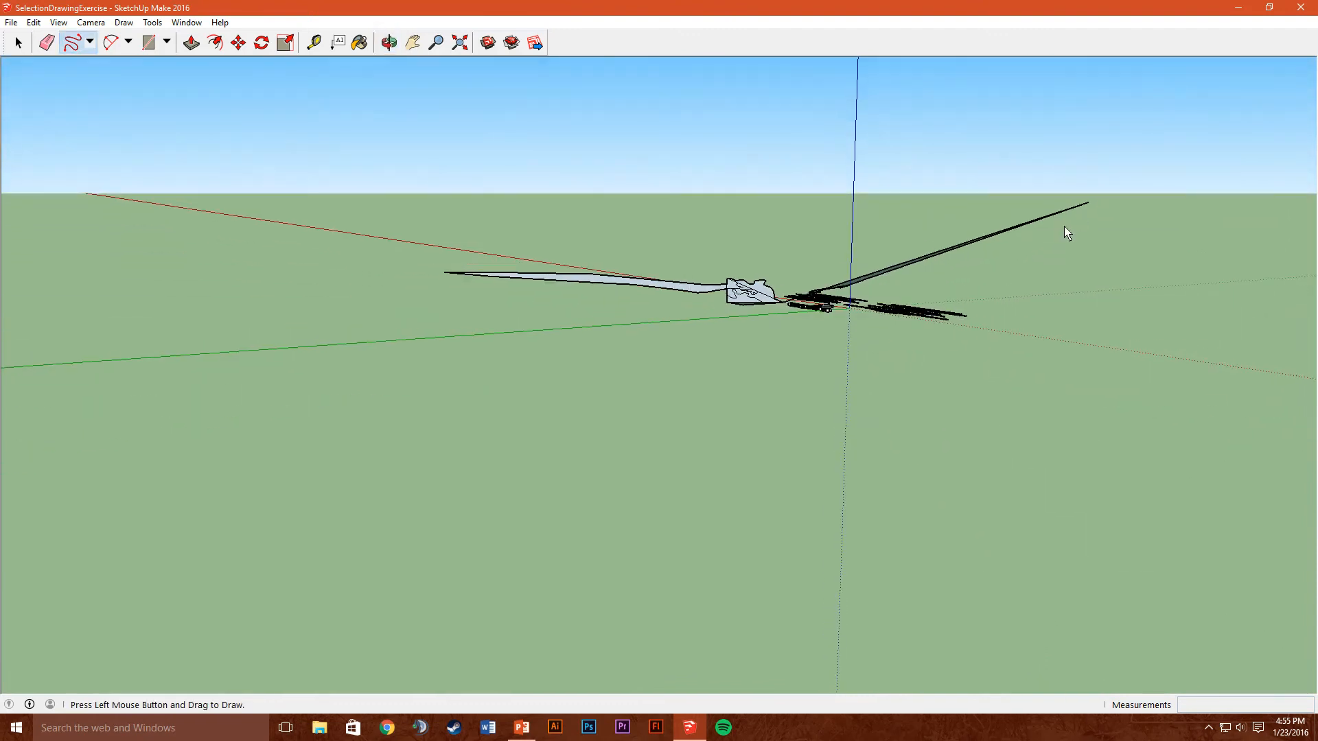
pyautogui.hotkey('ctrl', 'z')
pyautogui.hotkey('ctrl', 'z')
pyautogui.hotkey('ctrl', 'z')
pyautogui.hotkey('ctrl', 'z')
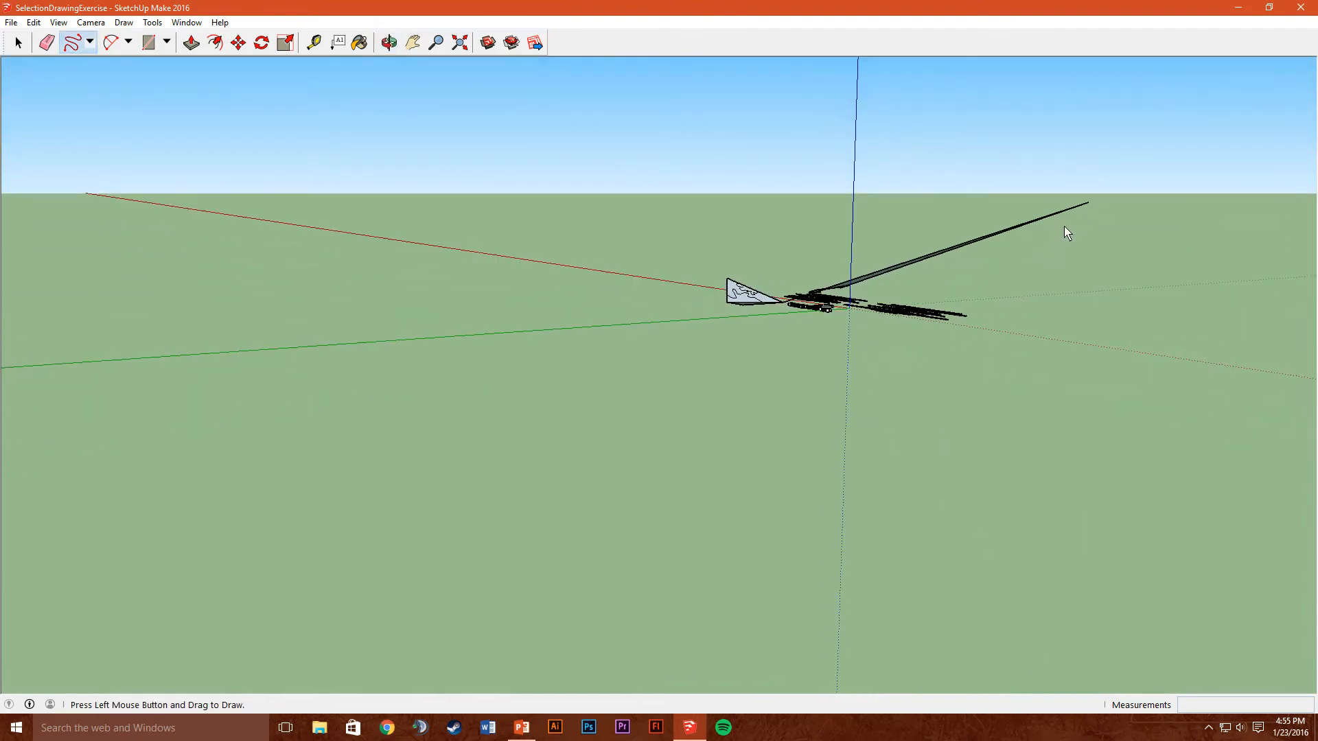
pyautogui.hotkey('ctrl', 'z')
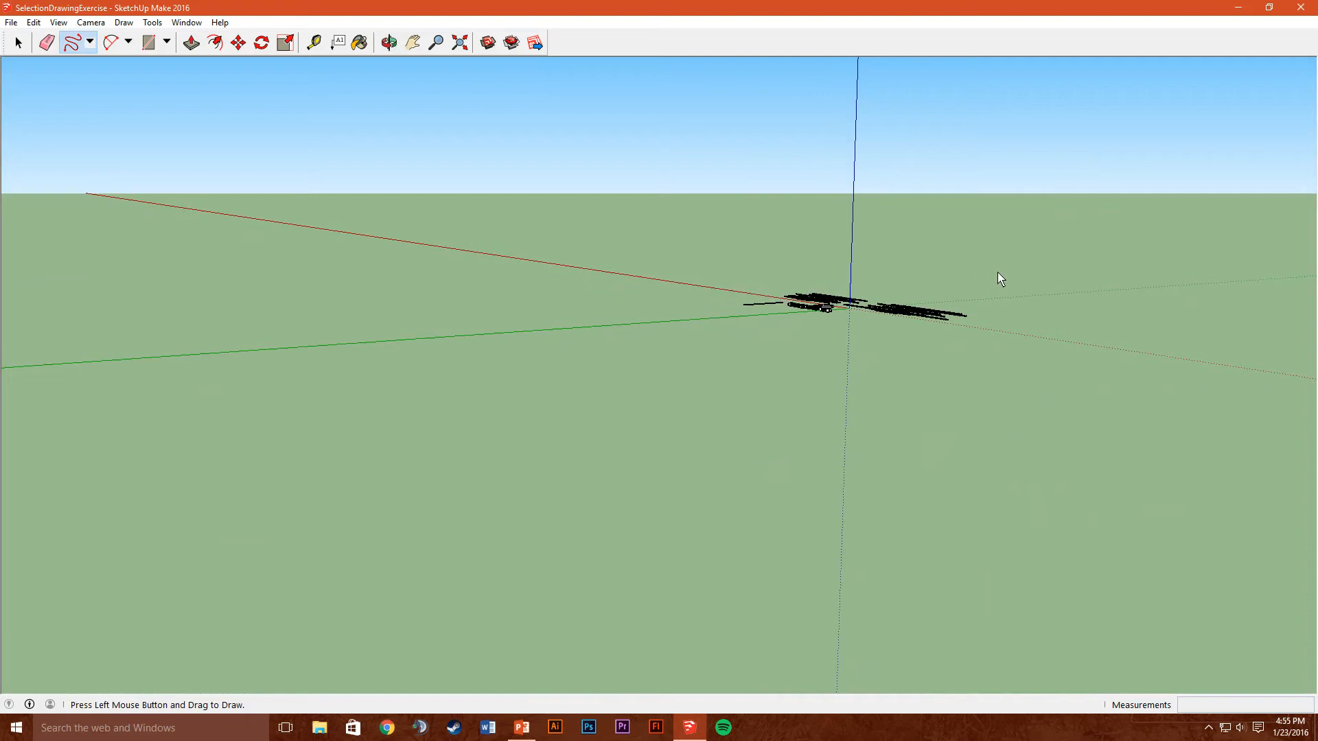
# - Draw a three-sided outline about 12' 2" wide beyond the mouse with the Line tool, long sides parallel to the green axis, far end open
pyautogui.moveTo(1002, 279)
pyautogui.mouseDown(button='middle')
pyautogui.moveTo(868, 288)
pyautogui.moveTo(406, 267)
pyautogui.moveTo(658, 234)
pyautogui.mouseUp(button='middle')
pyautogui.scroll(6, 658, 233)
pyautogui.scroll(3, 658, 234)
pyautogui.moveTo(799, 534)
pyautogui.mouseDown(button='middle')
pyautogui.moveTo(759, 535)
pyautogui.moveTo(347, 206)
pyautogui.mouseUp(button='middle')
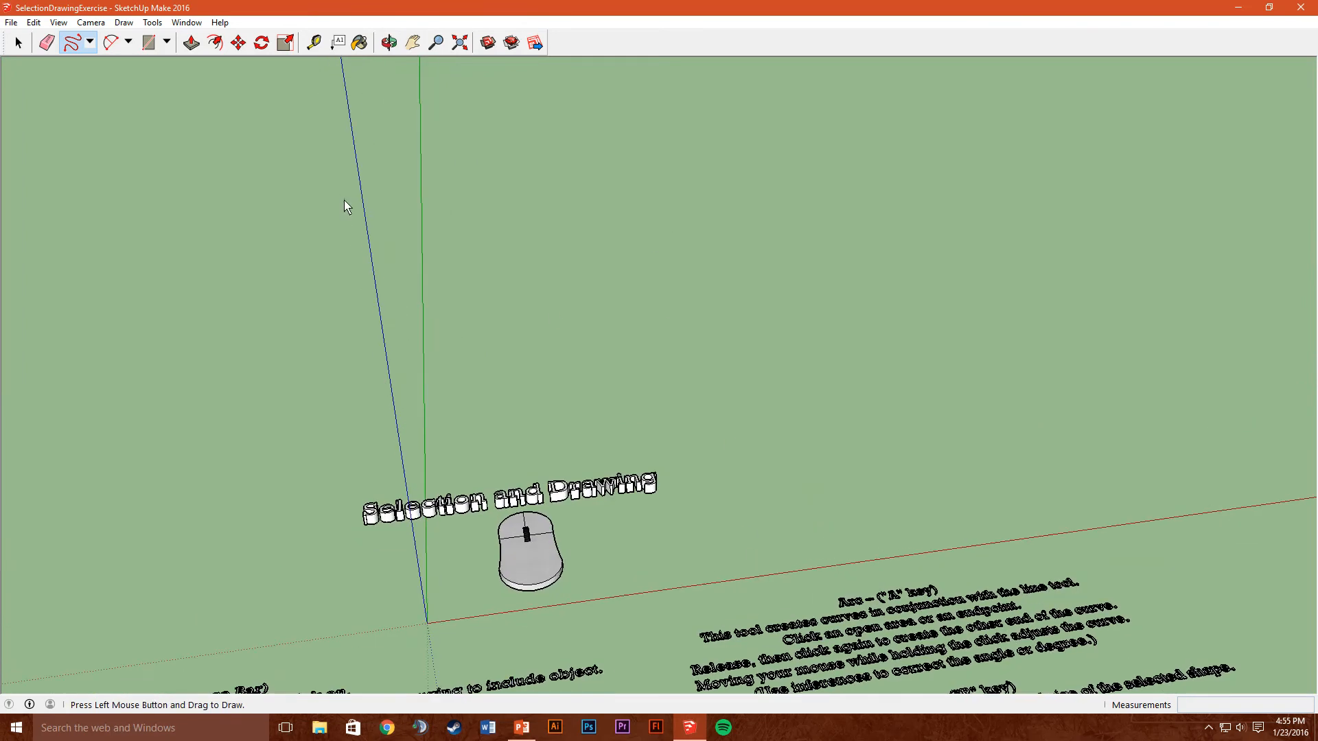
pyautogui.click(88, 42)
pyautogui.click(96, 67)
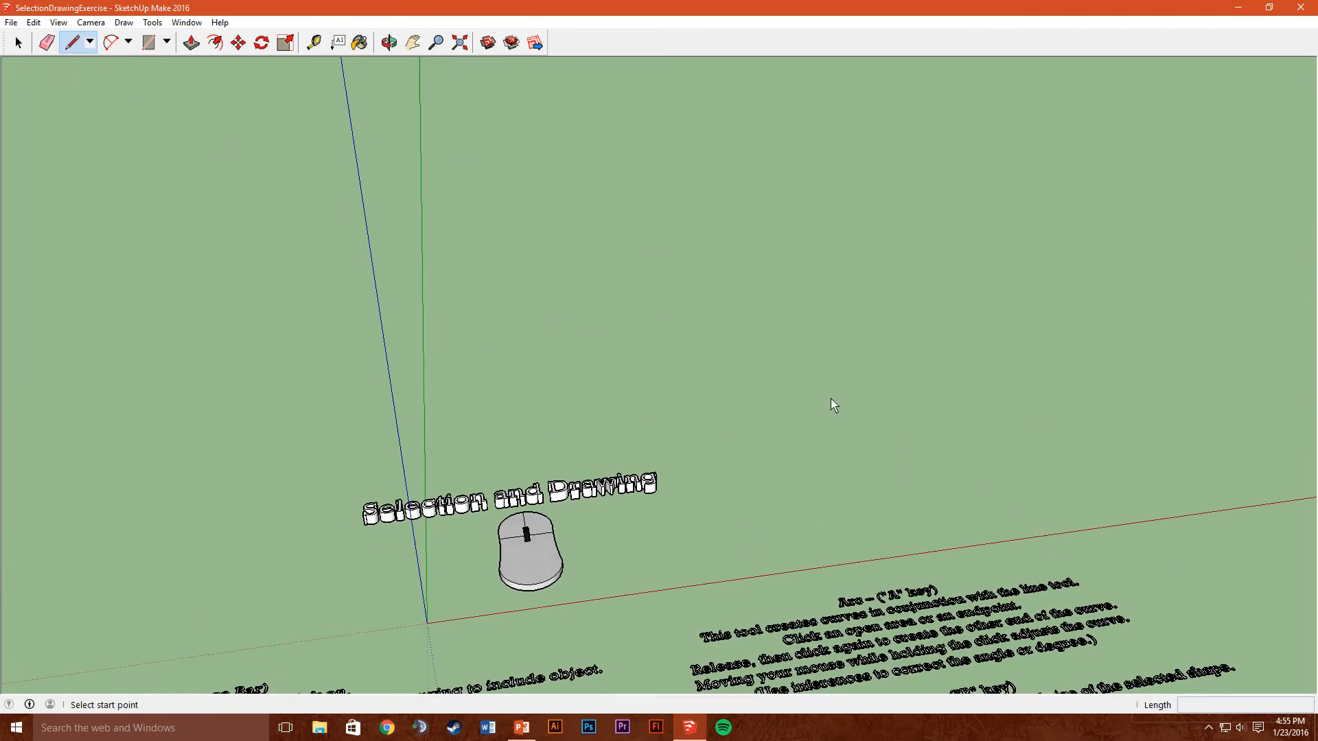
pyautogui.click(735, 328)
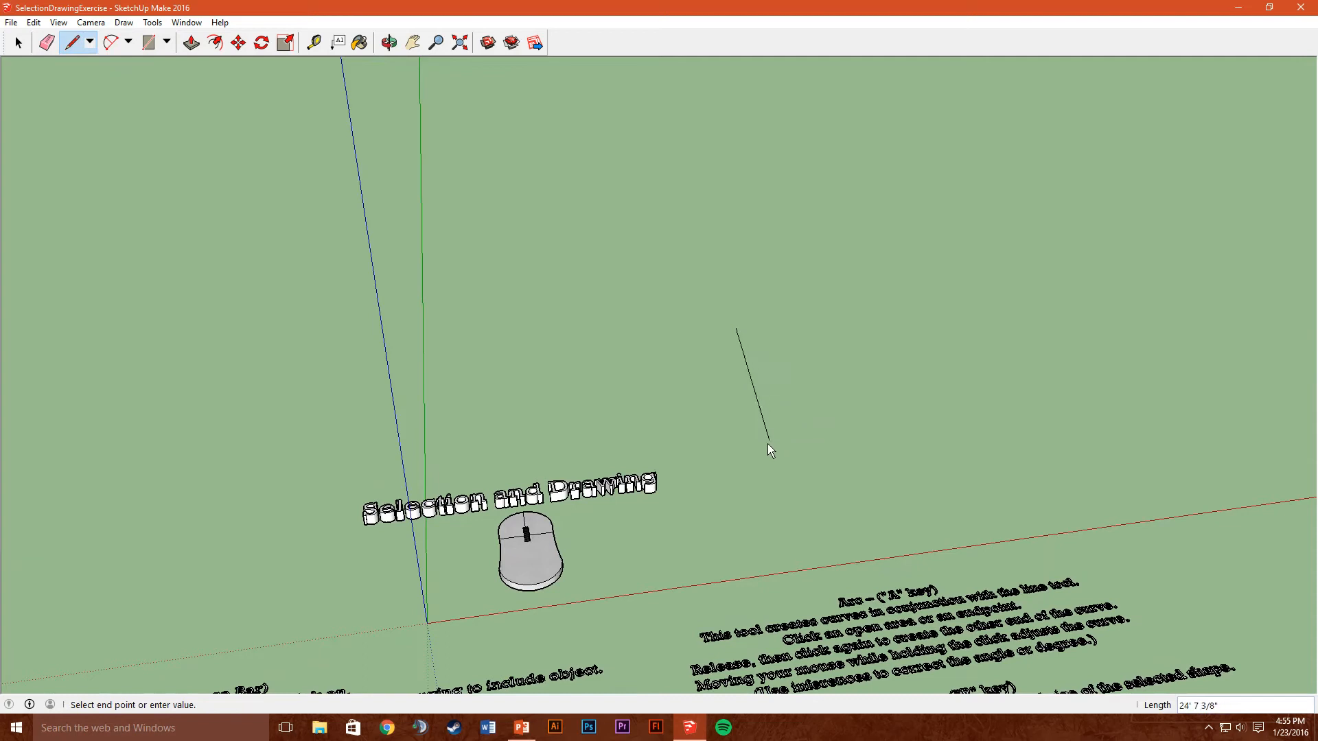
pyautogui.click(804, 440)
pyautogui.click(833, 319)
pyautogui.moveTo(764, 318); pyautogui.dragTo(748, 474, button='middle')
pyautogui.scroll(4, 794, 229)
pyautogui.scroll(1, 793, 226)
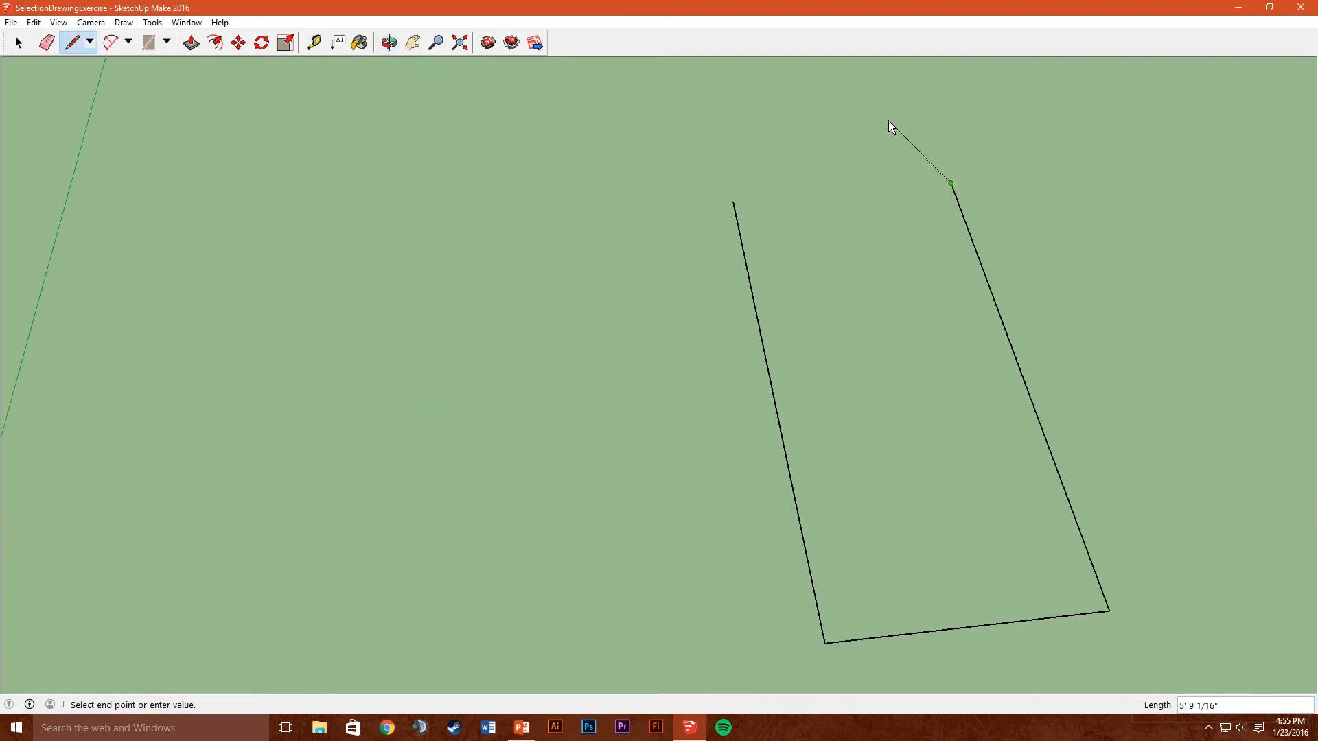
pyautogui.press('Escape')
# - Draw an upright arc across the outline's open end, bulging about 19' 8" up along the blue axis
pyautogui.click(122, 44)
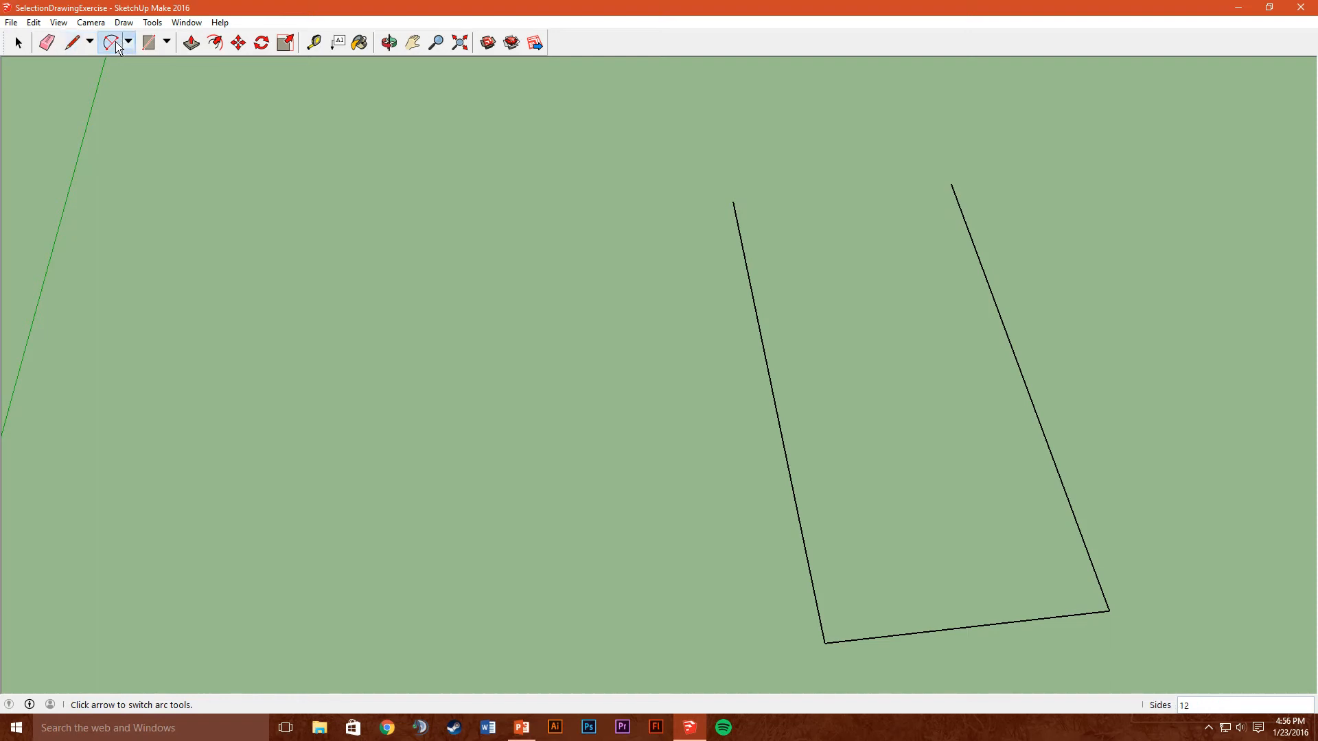
pyautogui.click(733, 204)
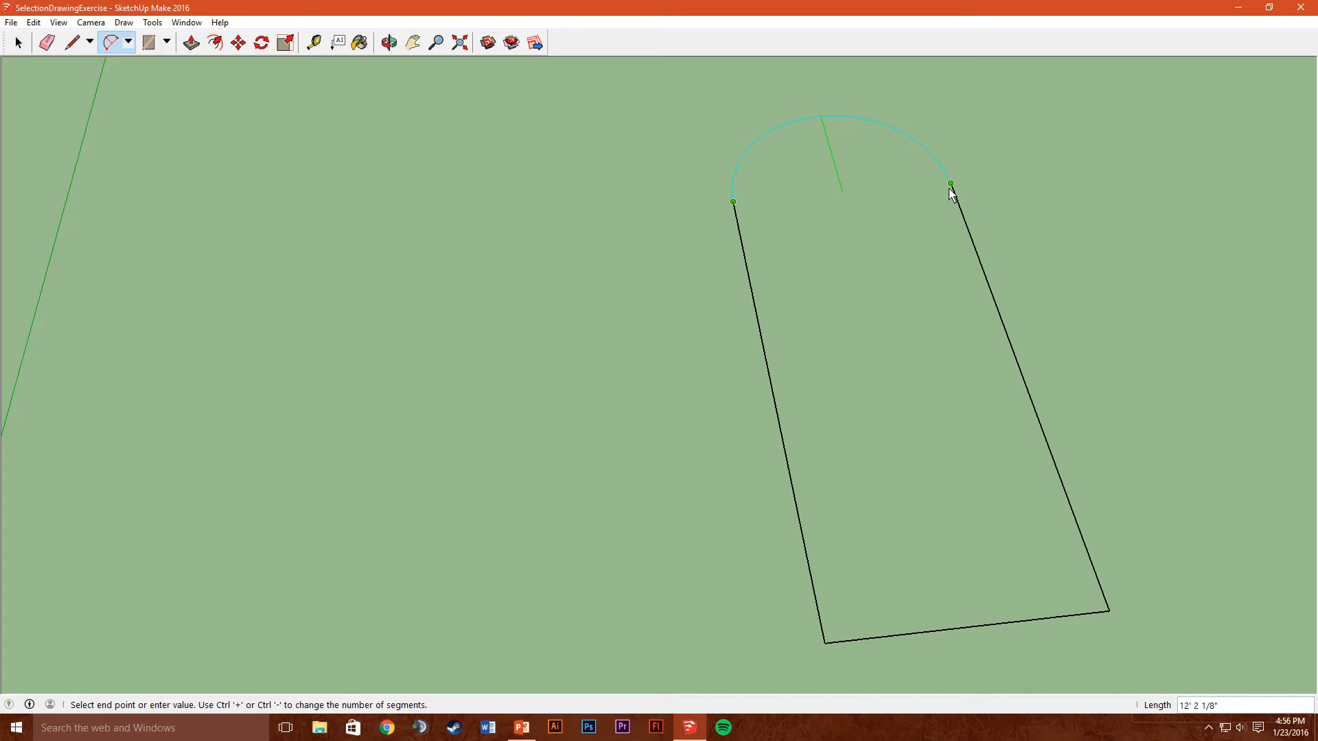
pyautogui.click(950, 185)
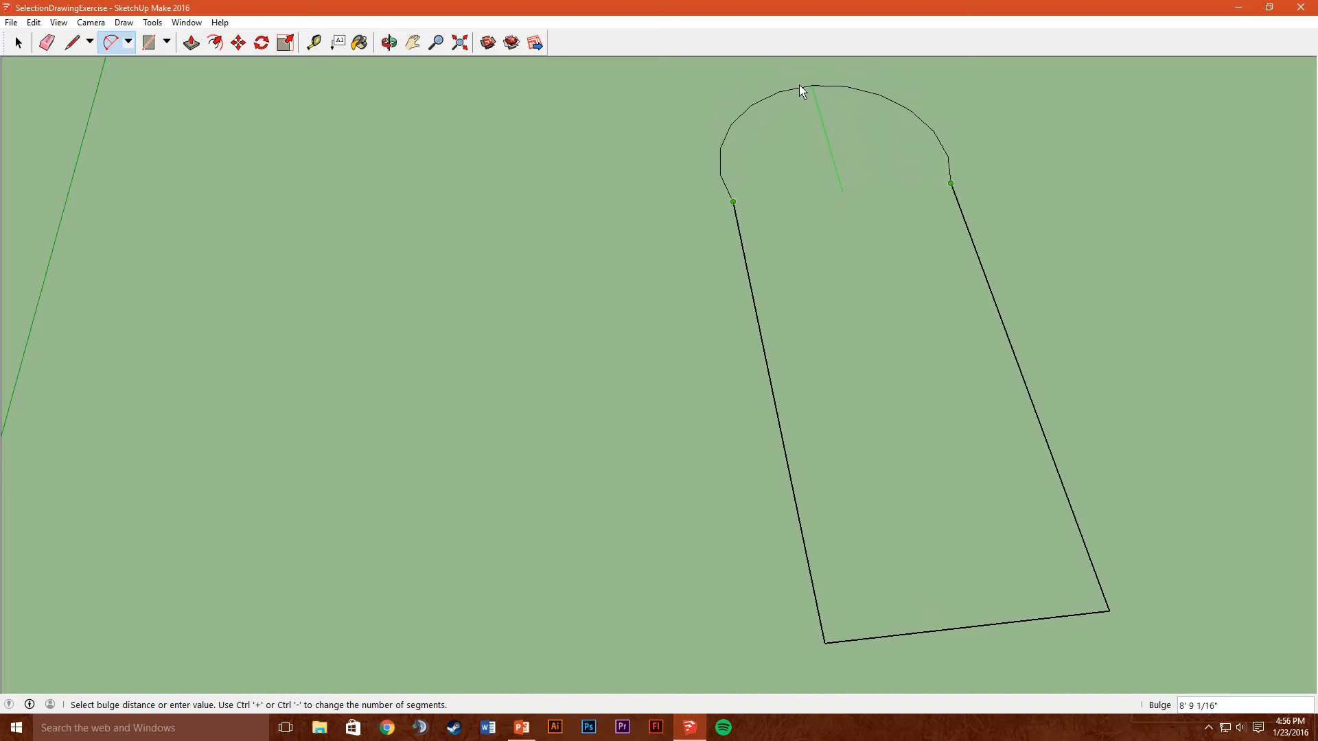
pyautogui.scroll(-2, 796, 62)
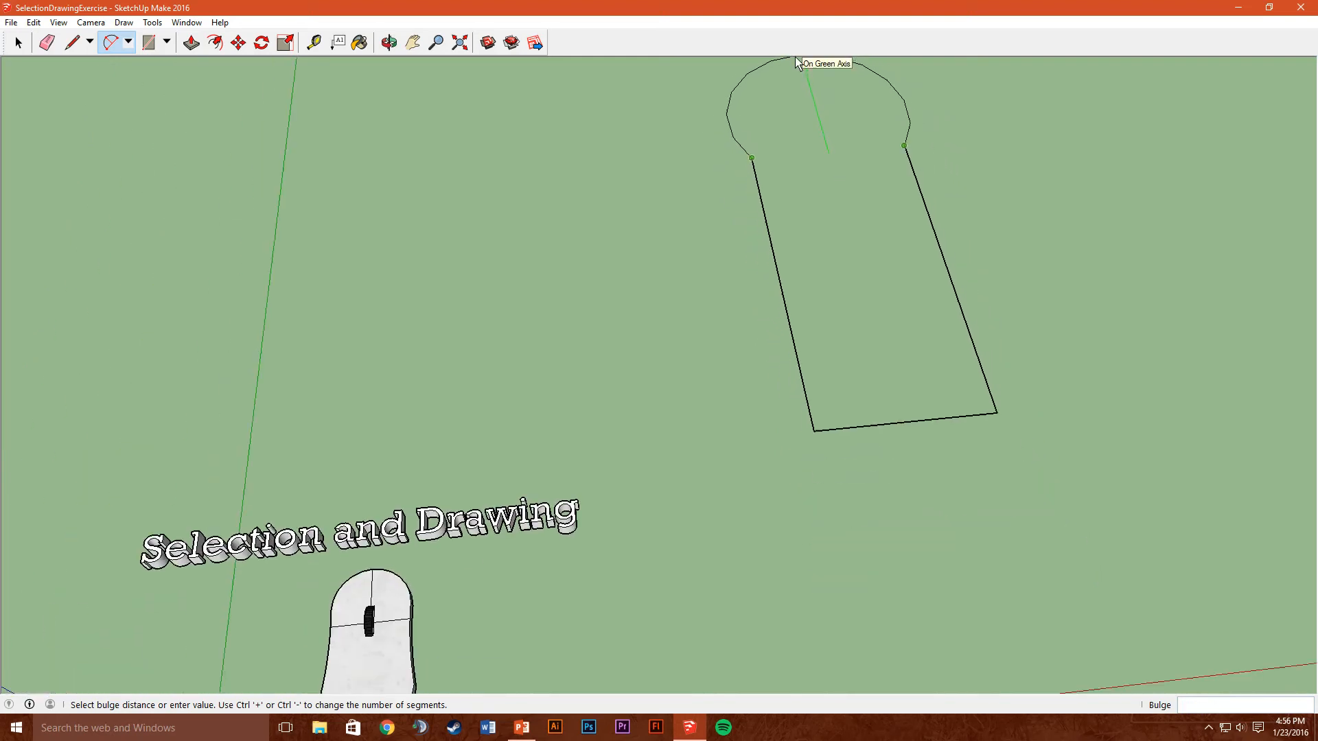
pyautogui.moveTo(791, 65); pyautogui.dragTo(771, 212, button='middle')
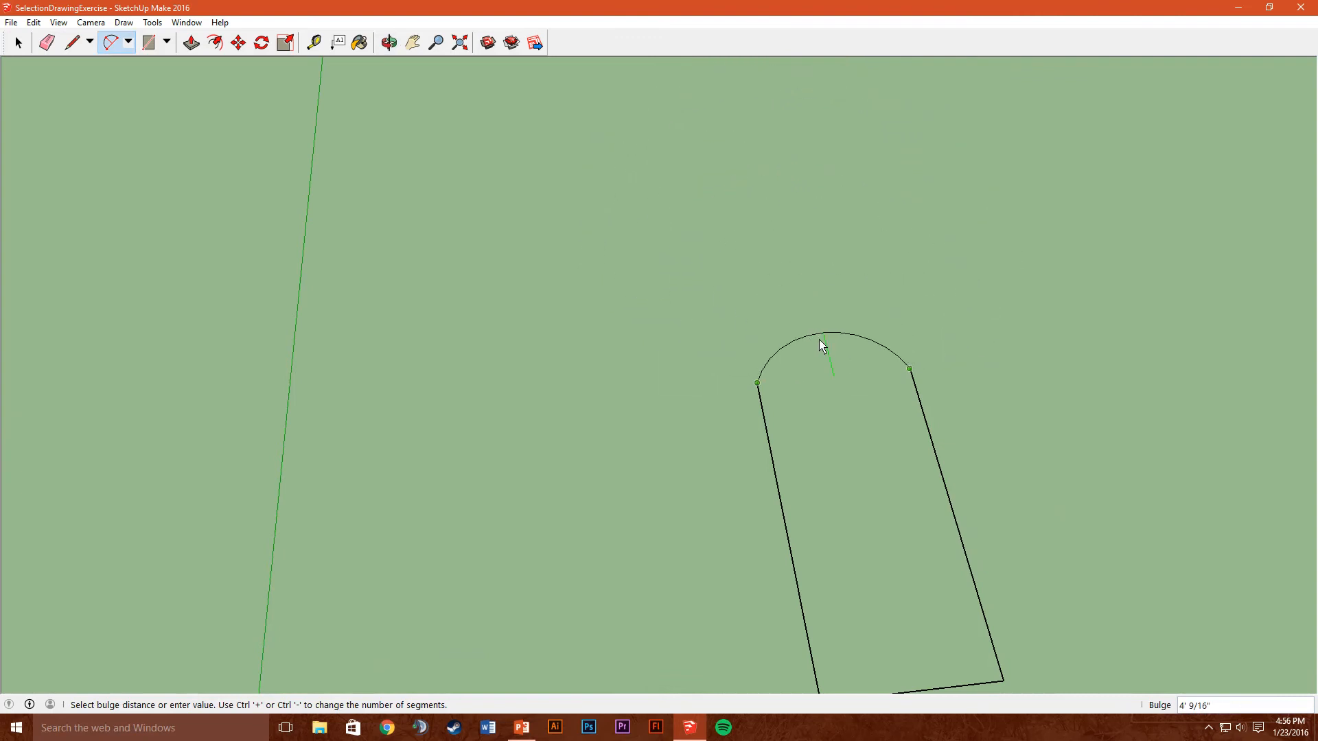
pyautogui.scroll(2, 827, 359)
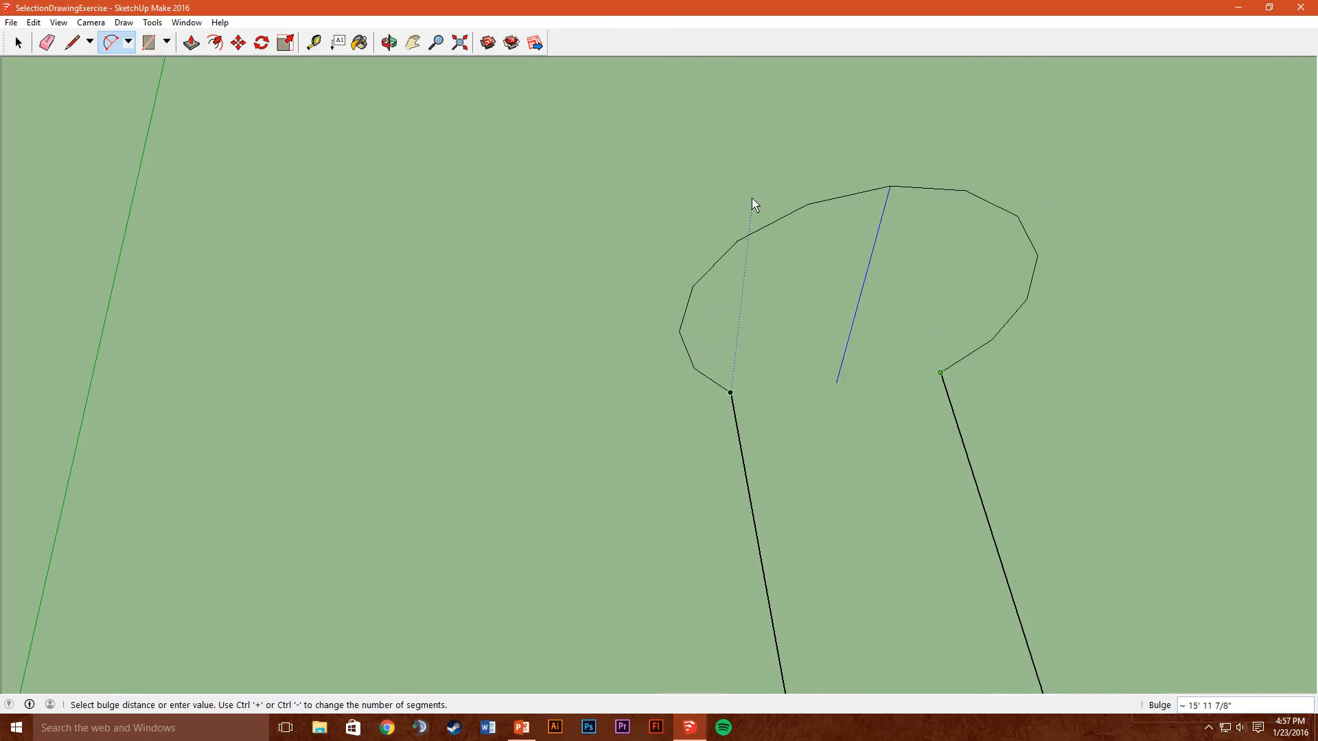
pyautogui.moveTo(757, 180); pyautogui.dragTo(797, 212, button='middle')
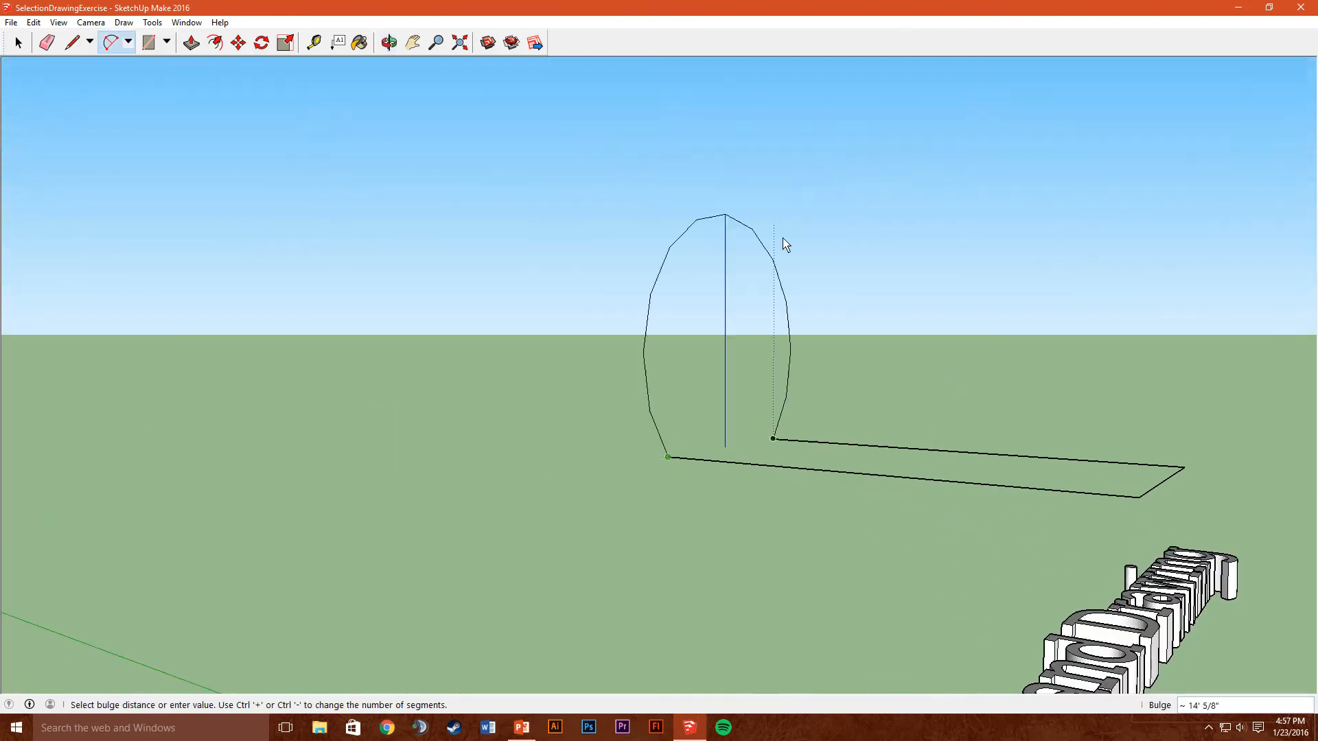
pyautogui.moveTo(710, 310); pyautogui.dragTo(720, 282, button='middle')
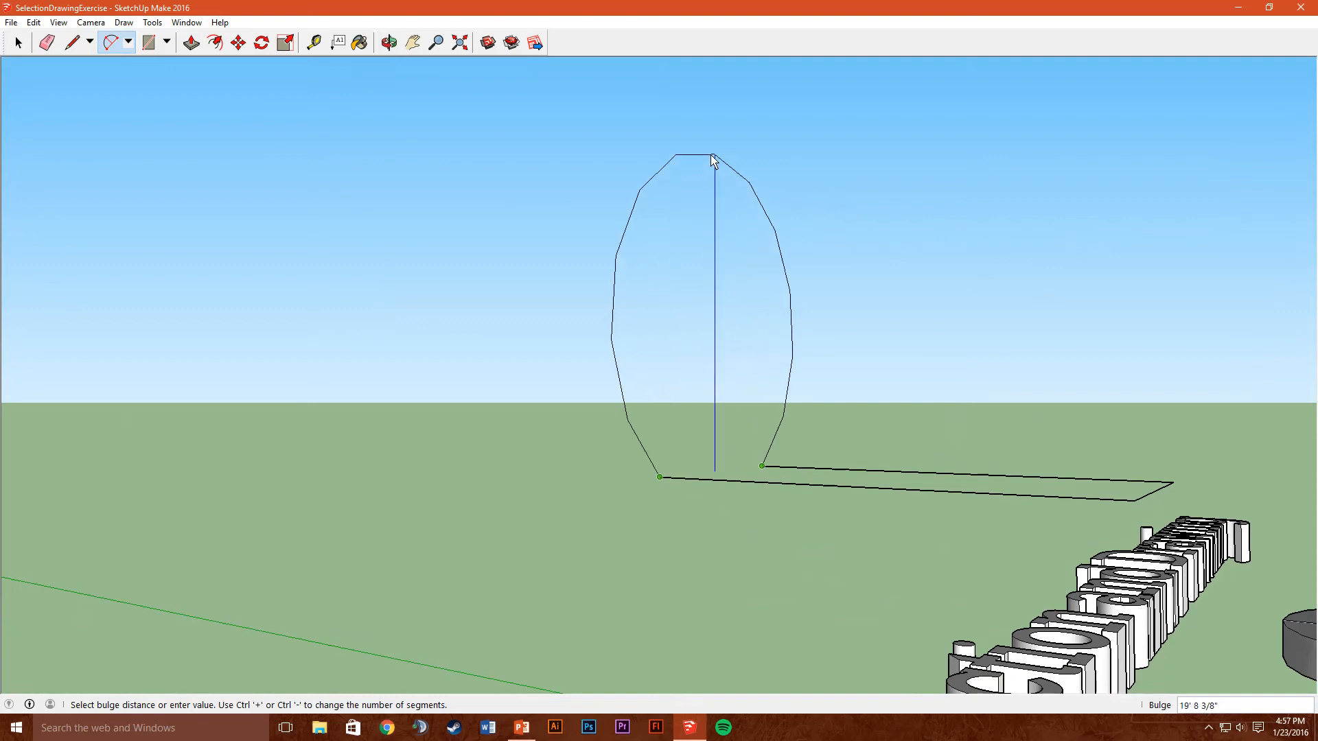
pyautogui.click(712, 160)
# - Draw a second arc between the same two endpoints, bulging outward flat on the ground to close the outline
pyautogui.moveTo(682, 217); pyautogui.dragTo(1002, 285, button='middle')
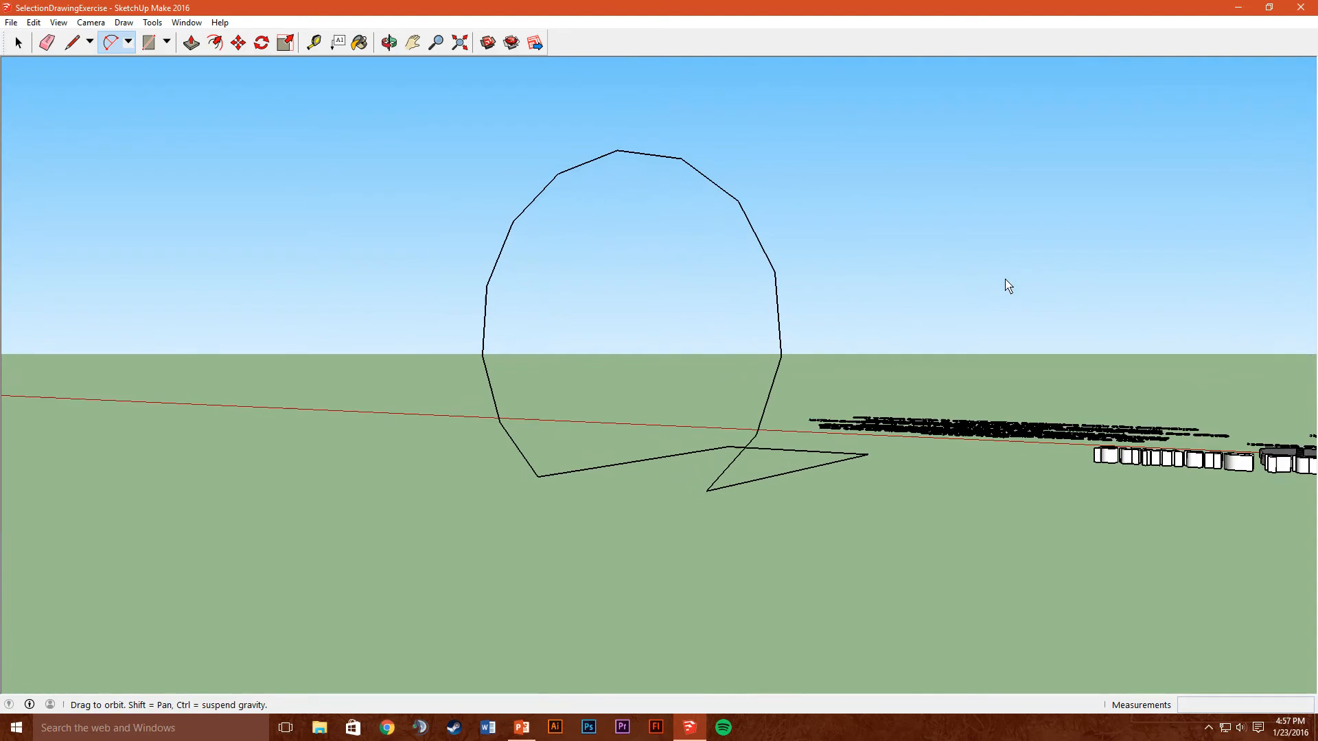
pyautogui.click(538, 478)
pyautogui.click(711, 490)
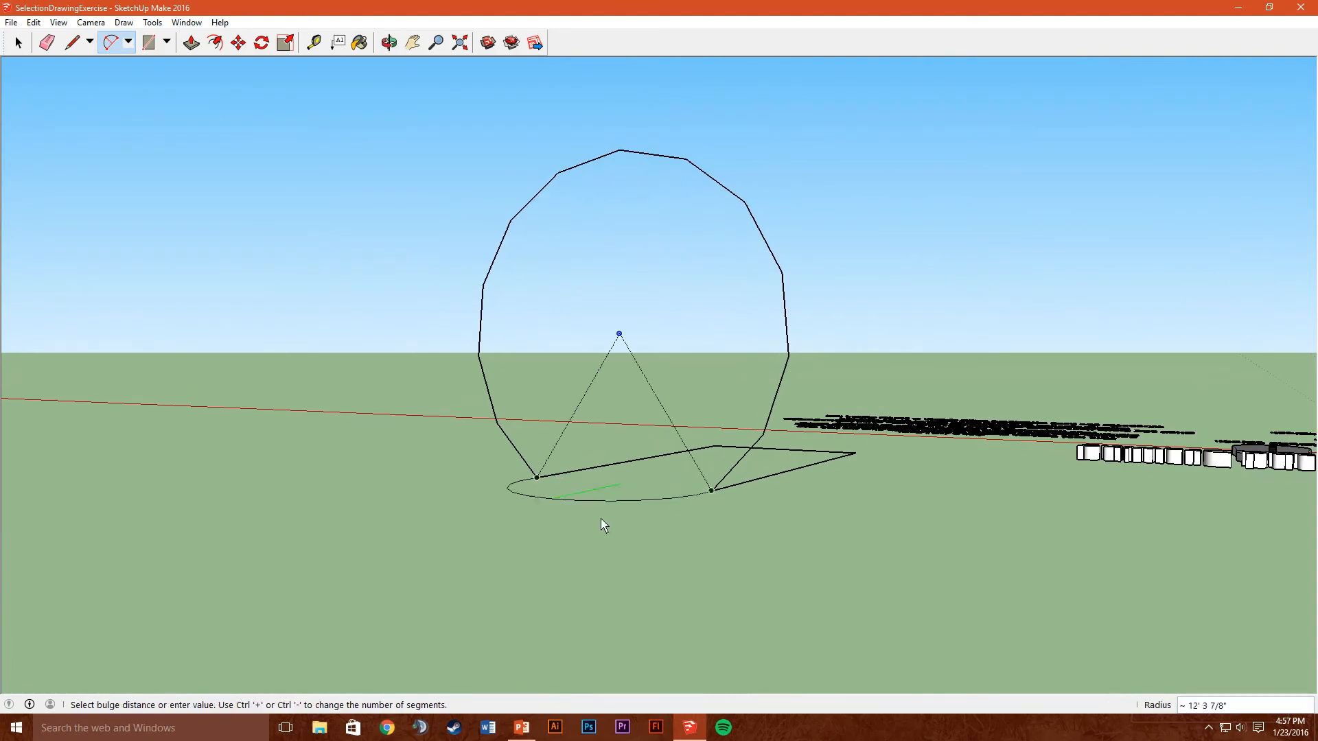
pyautogui.click(521, 532)
pyautogui.moveTo(523, 532); pyautogui.dragTo(549, 604, button='middle')
# - Draw a line between the two arc endpoints to fill the upright arc with a face
pyautogui.click(71, 47)
pyautogui.click(71, 49)
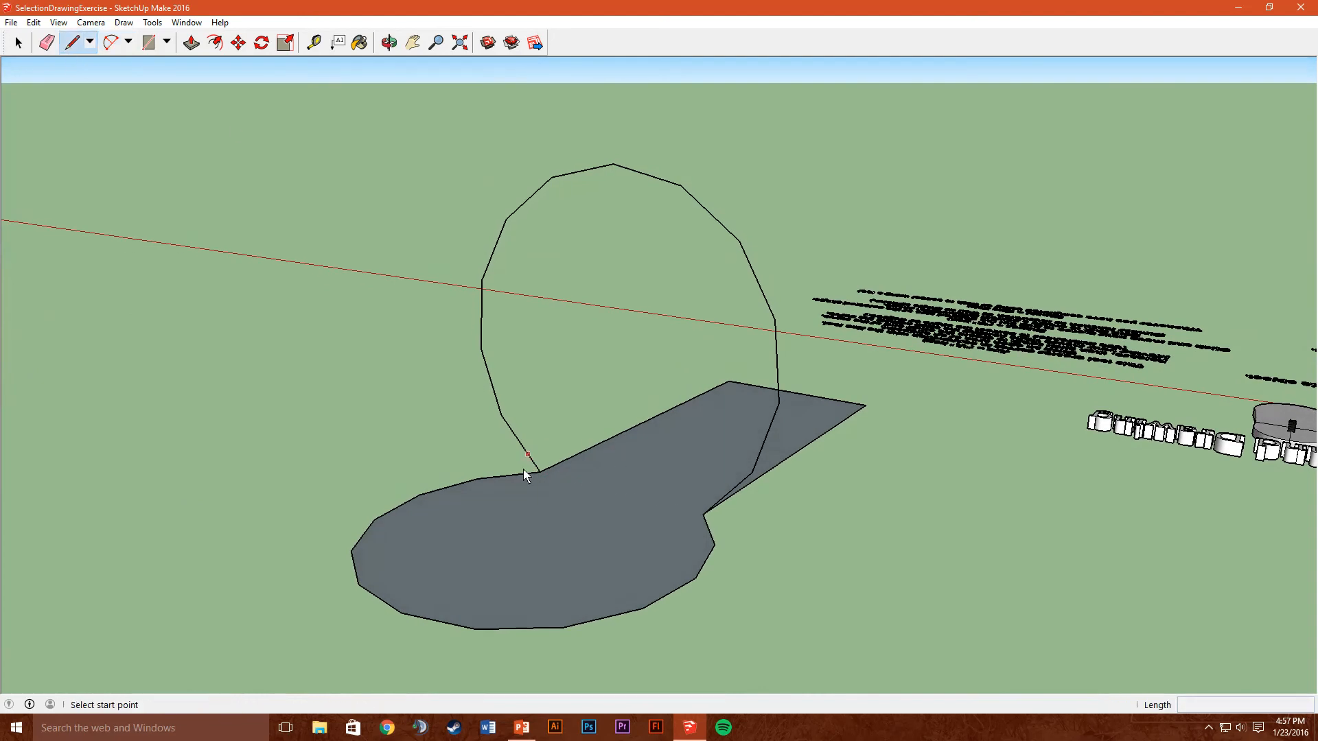
pyautogui.click(541, 473)
pyautogui.moveTo(702, 519); pyautogui.dragTo(833, 395, button='middle')
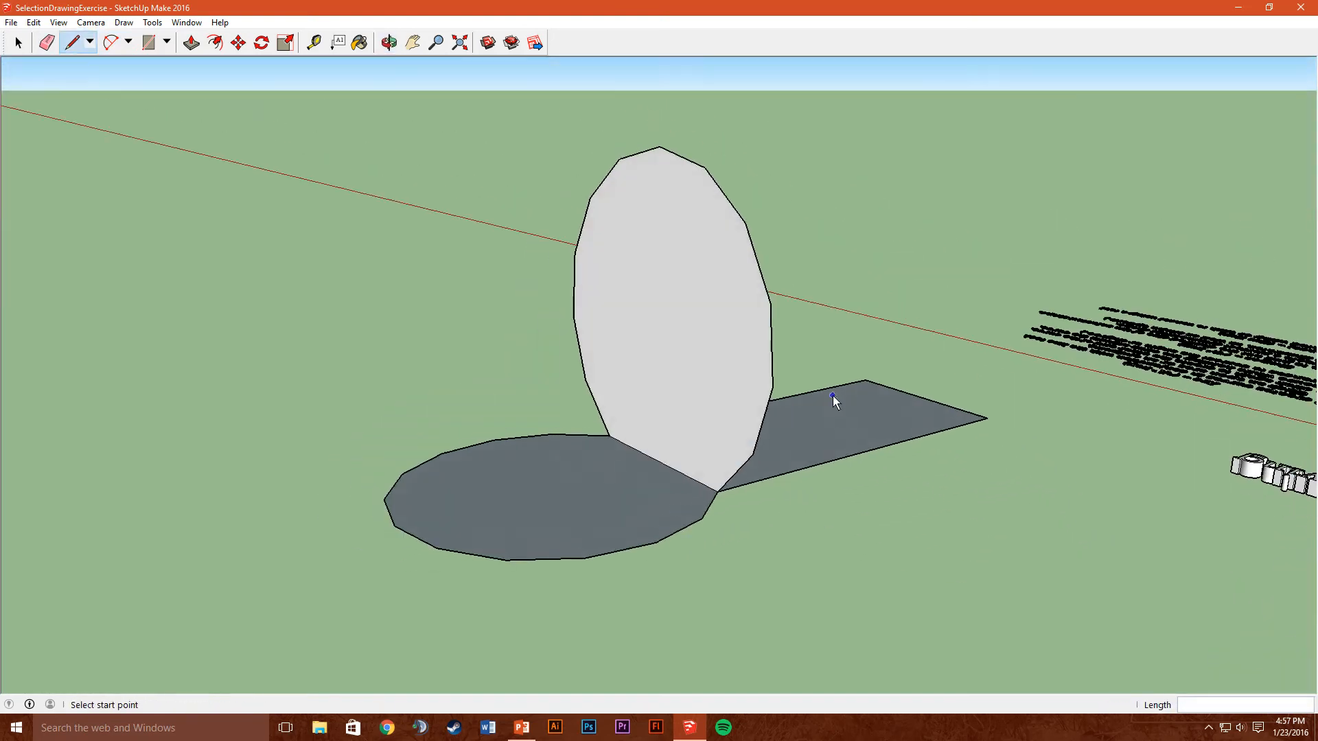
# - Draw an arc from the upright face's peak to the ground arc's outer edge, with a bulge of about 8'
pyautogui.click(110, 43)
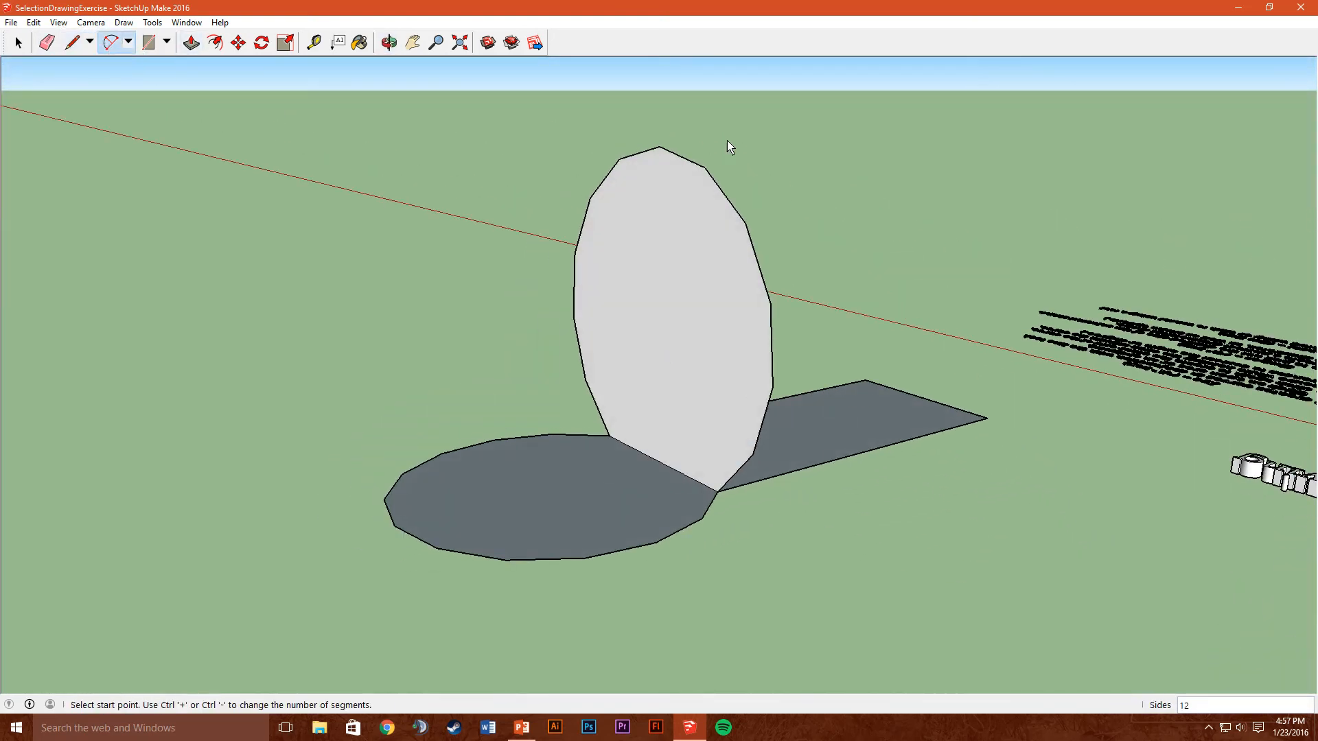
pyautogui.click(660, 150)
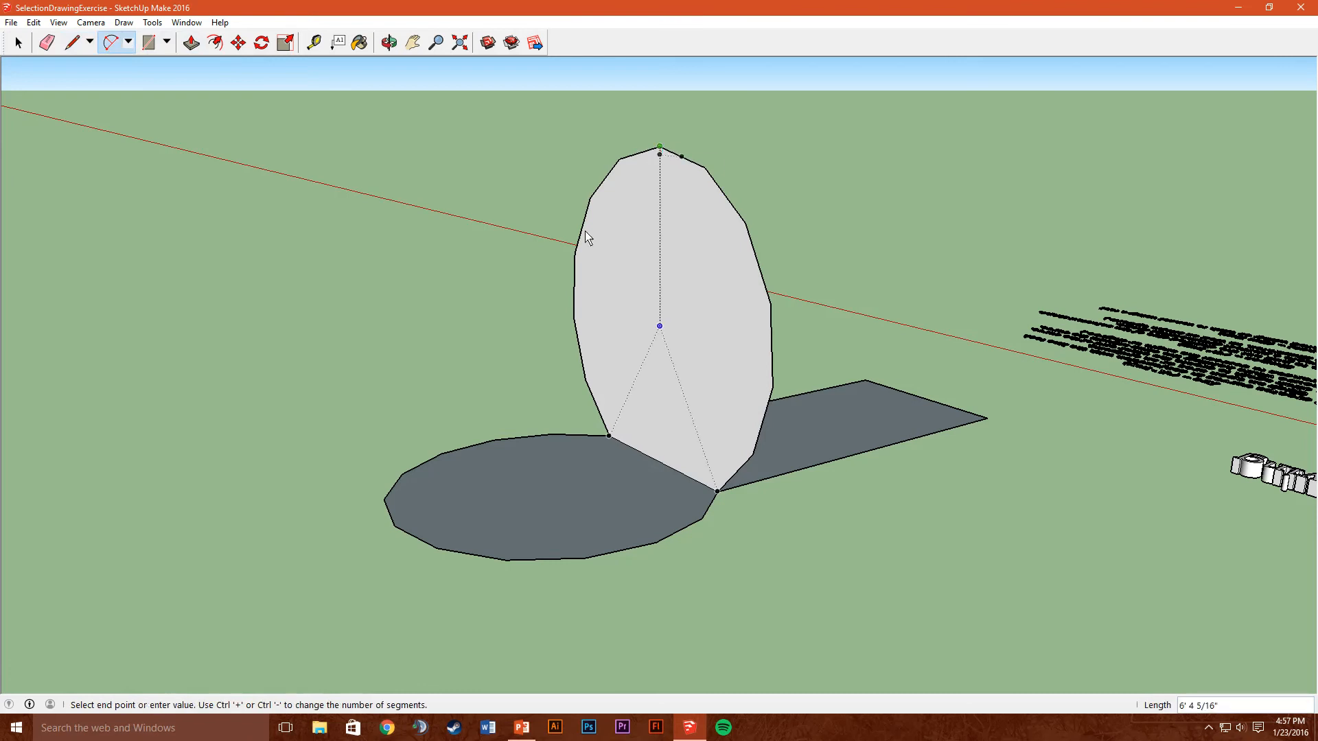
pyautogui.click(394, 526)
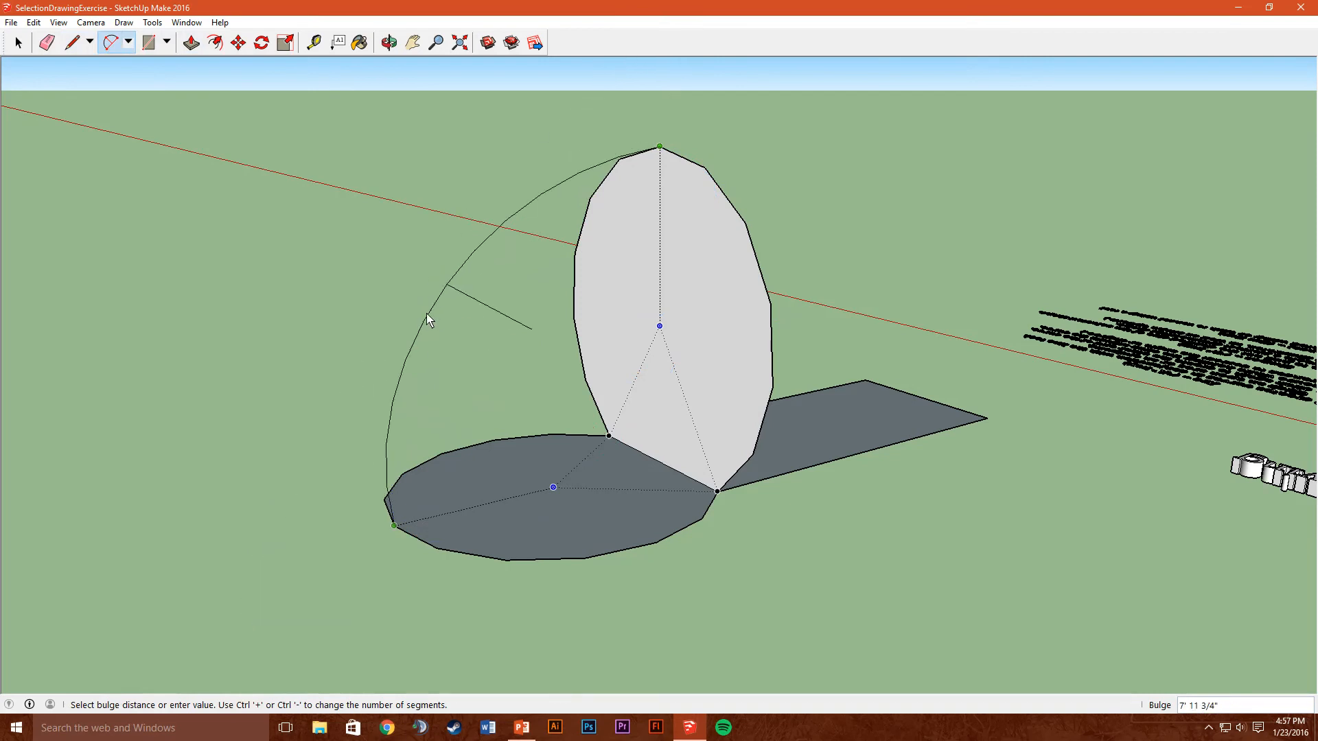
pyautogui.click(426, 319)
# - Draw another arc from the same point on the ground arc's outer edge to the upright face's peak, bulging in a different direction
pyautogui.moveTo(430, 314); pyautogui.dragTo(733, 246, button='middle')
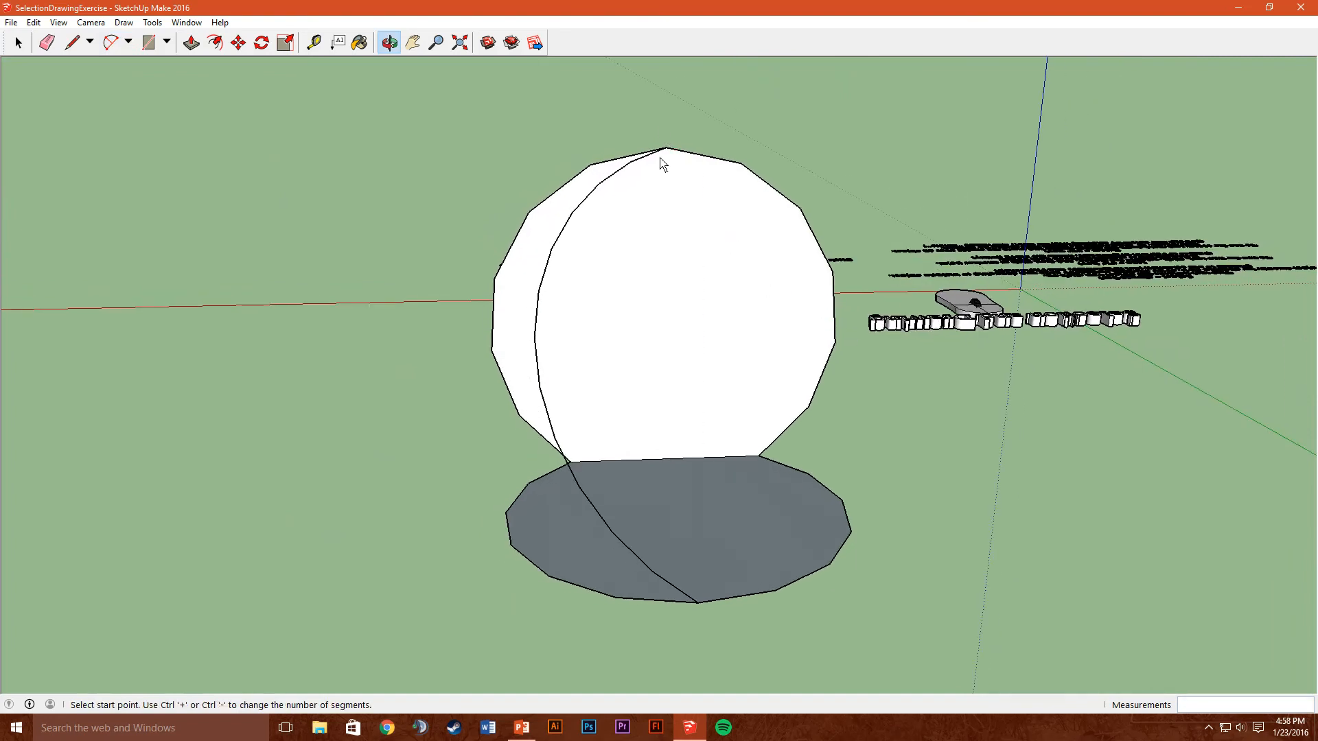
pyautogui.moveTo(733, 333); pyautogui.dragTo(323, 345, button='middle')
pyautogui.moveTo(500, 359); pyautogui.dragTo(289, 413, button='middle')
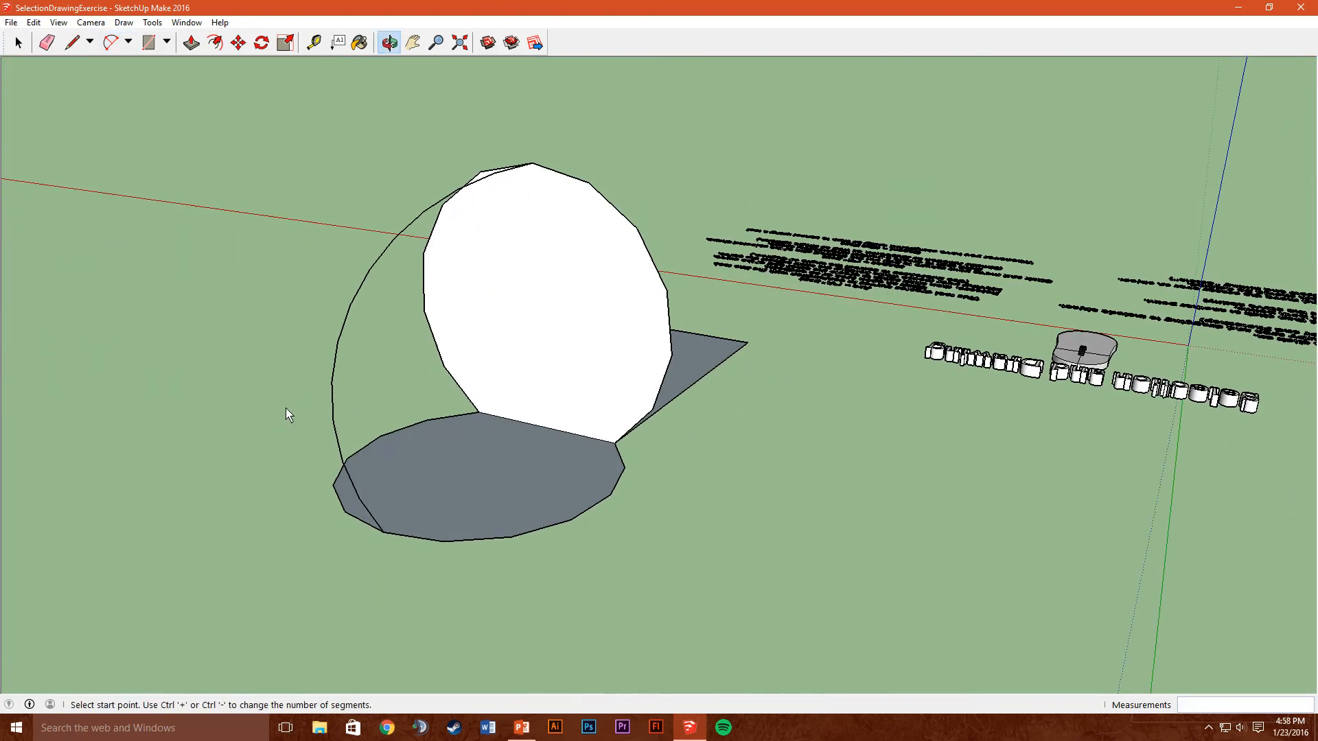
pyautogui.click(383, 530)
pyautogui.click(531, 166)
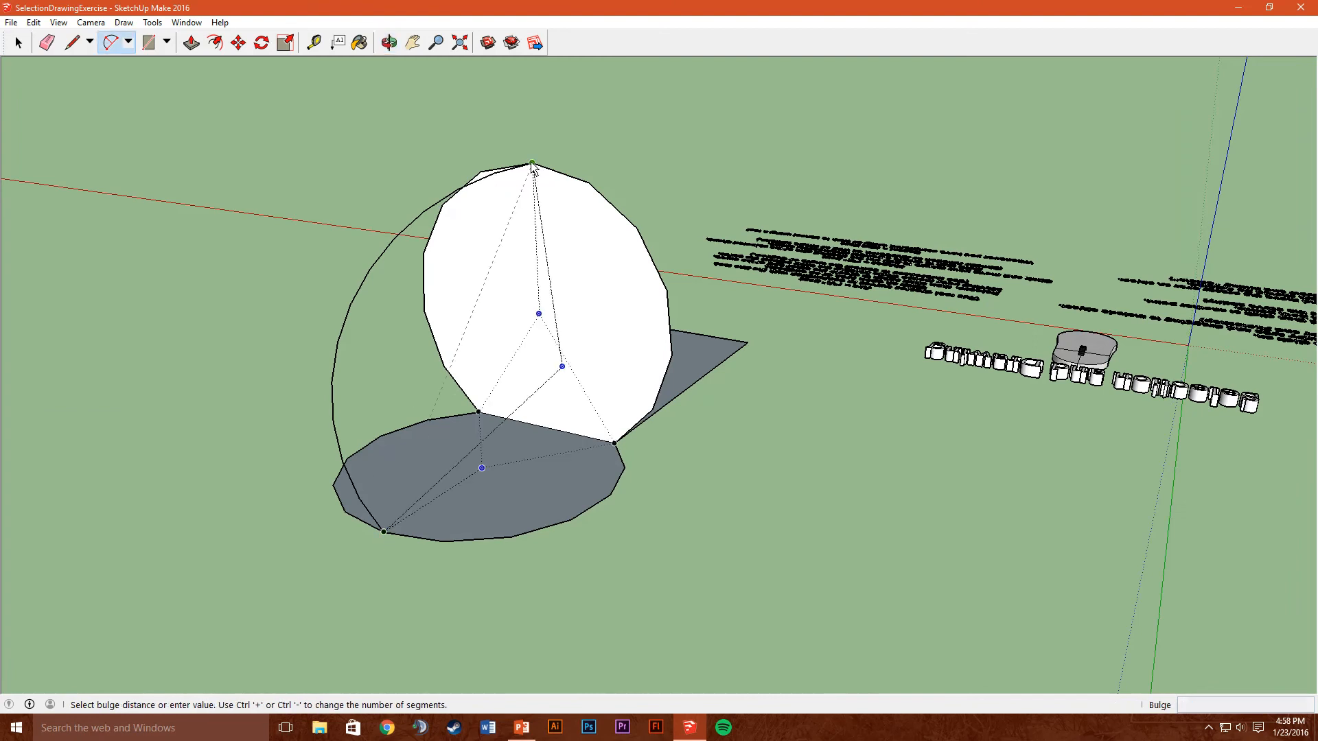
pyautogui.click(520, 81)
# - Examine the two connecting arcs from the front, up close and from the side
pyautogui.moveTo(521, 80); pyautogui.dragTo(349, 428, button='middle')
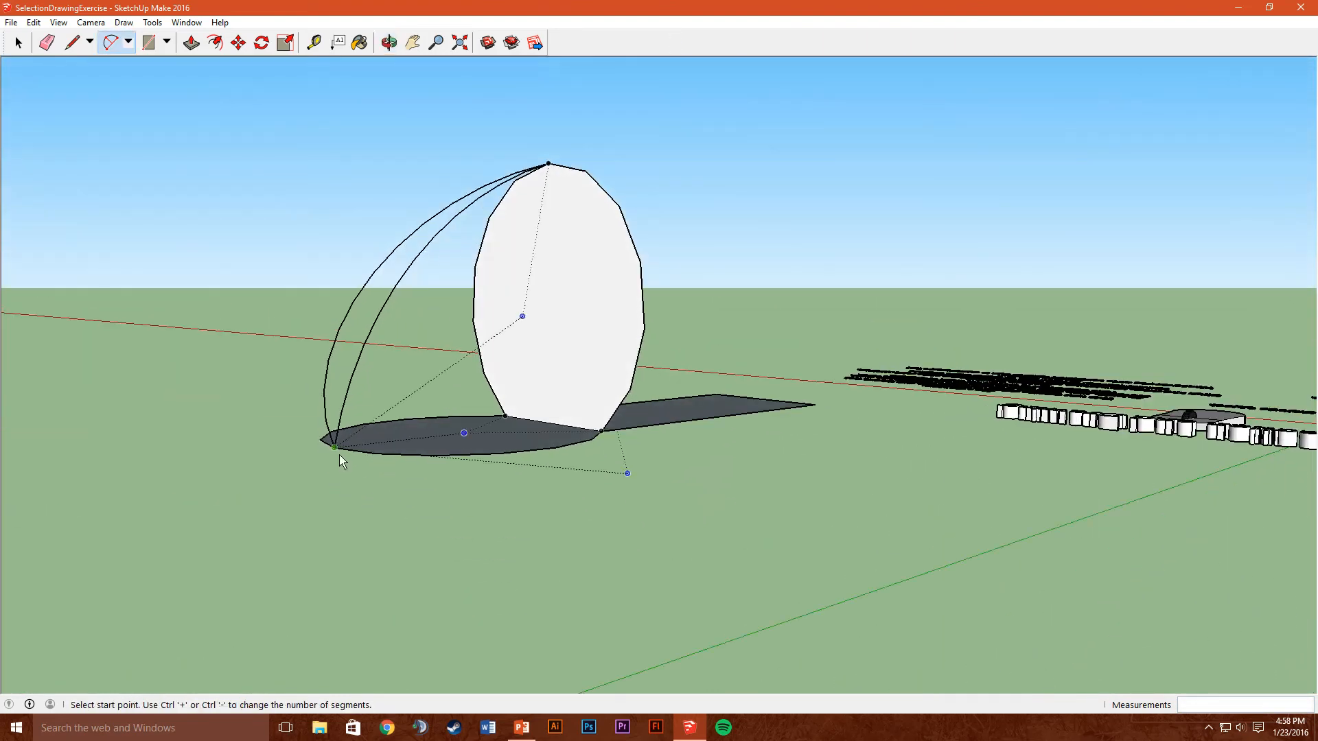
pyautogui.moveTo(475, 369); pyautogui.dragTo(588, 385, button='middle')
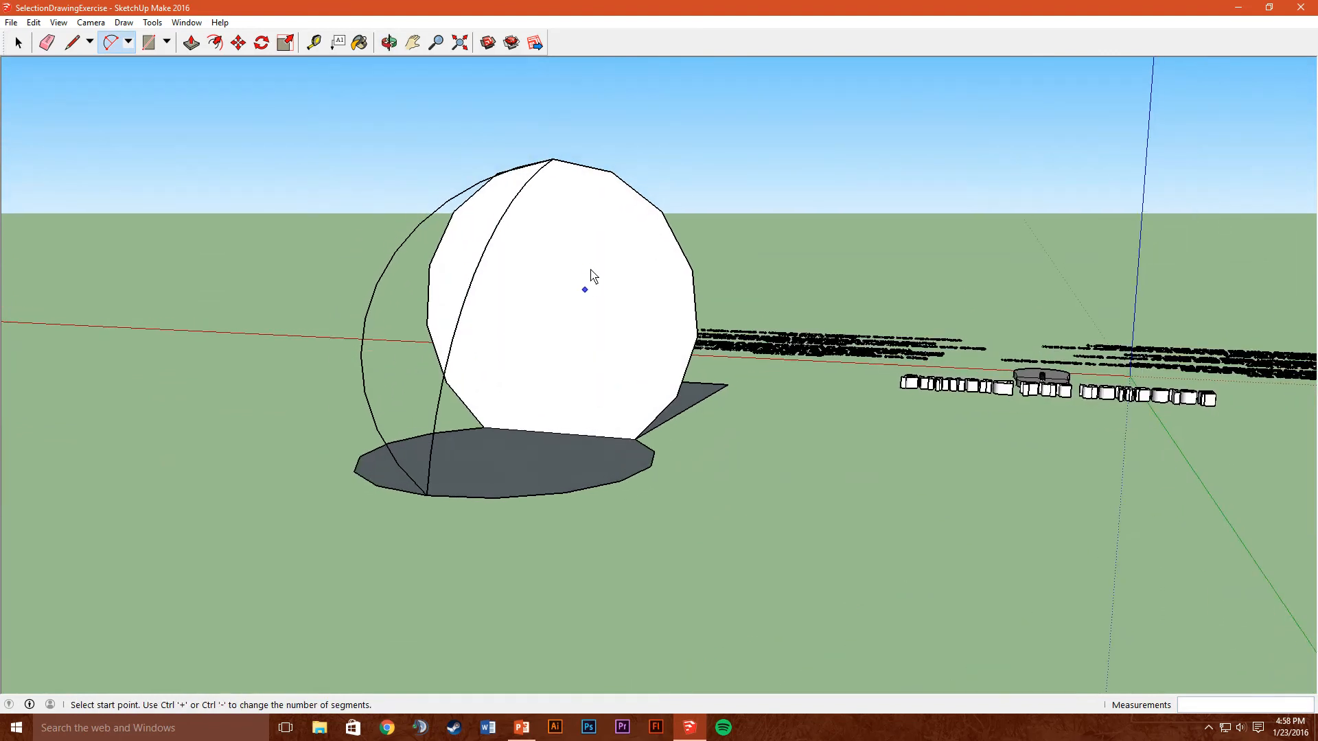
pyautogui.scroll(3, 590, 270)
pyautogui.scroll(2, 590, 274)
pyautogui.moveTo(418, 194); pyautogui.dragTo(658, 274, button='middle')
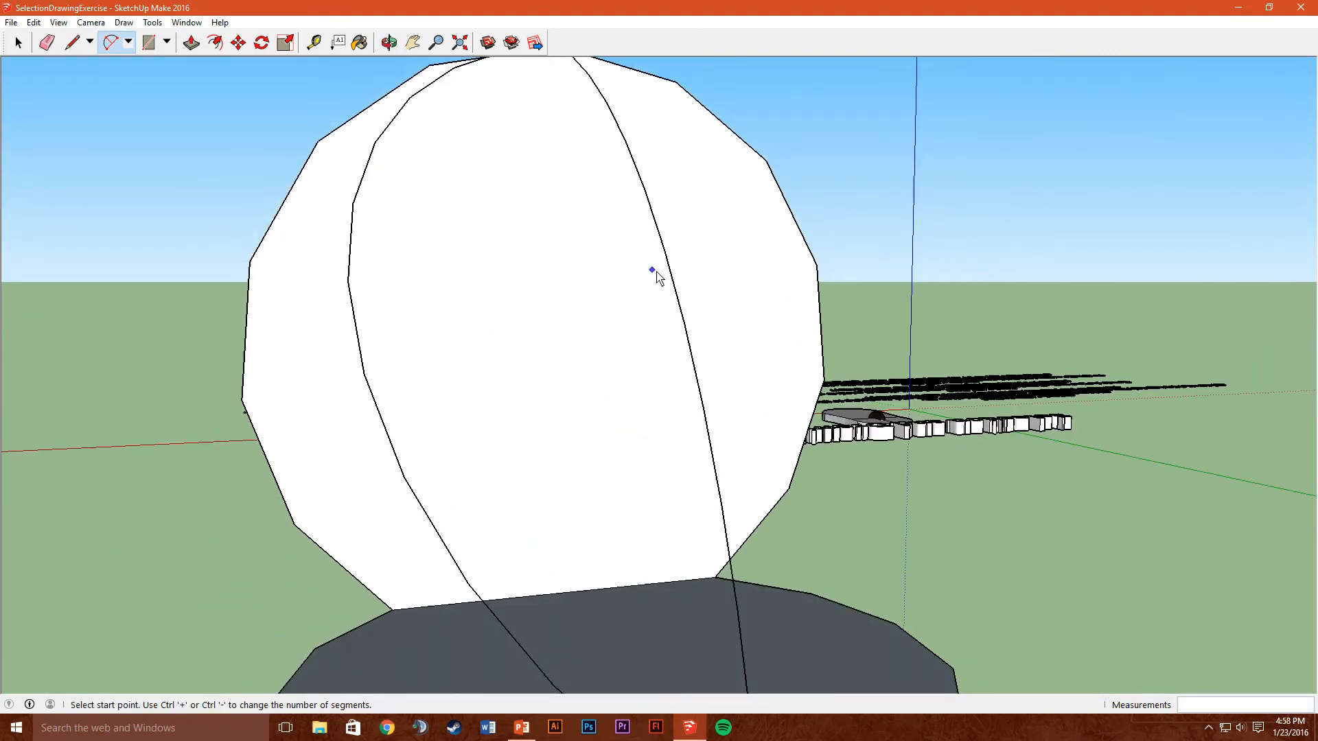
pyautogui.scroll(-3, 662, 275)
pyautogui.scroll(-2, 664, 278)
pyautogui.moveTo(530, 256); pyautogui.dragTo(945, 356, button='middle')
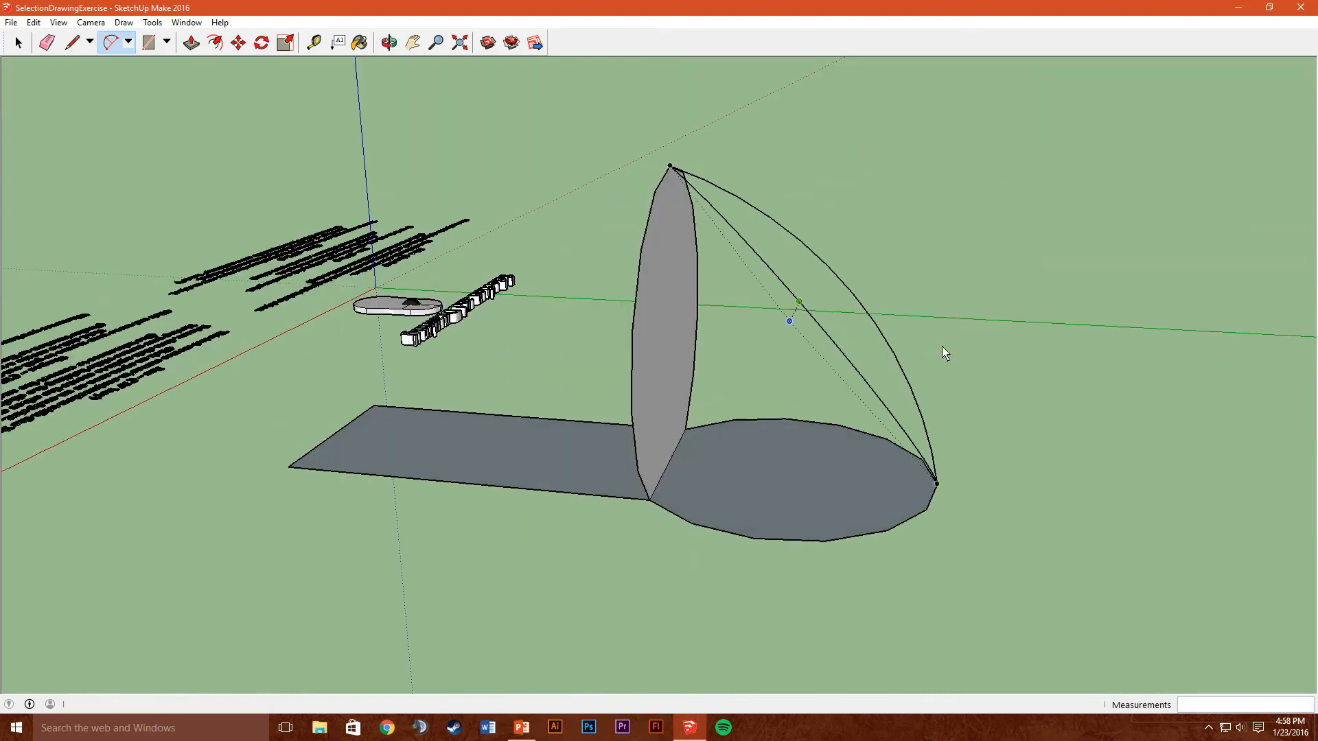
# - Delete the whole arc construction, including the upright face, the ground faces and the straight outline
pyautogui.click(20, 47)
pyautogui.moveTo(431, 243); pyautogui.dragTo(759, 244, button='middle')
pyautogui.scroll(-2, 759, 245)
pyautogui.moveTo(595, 152); pyautogui.dragTo(939, 502)
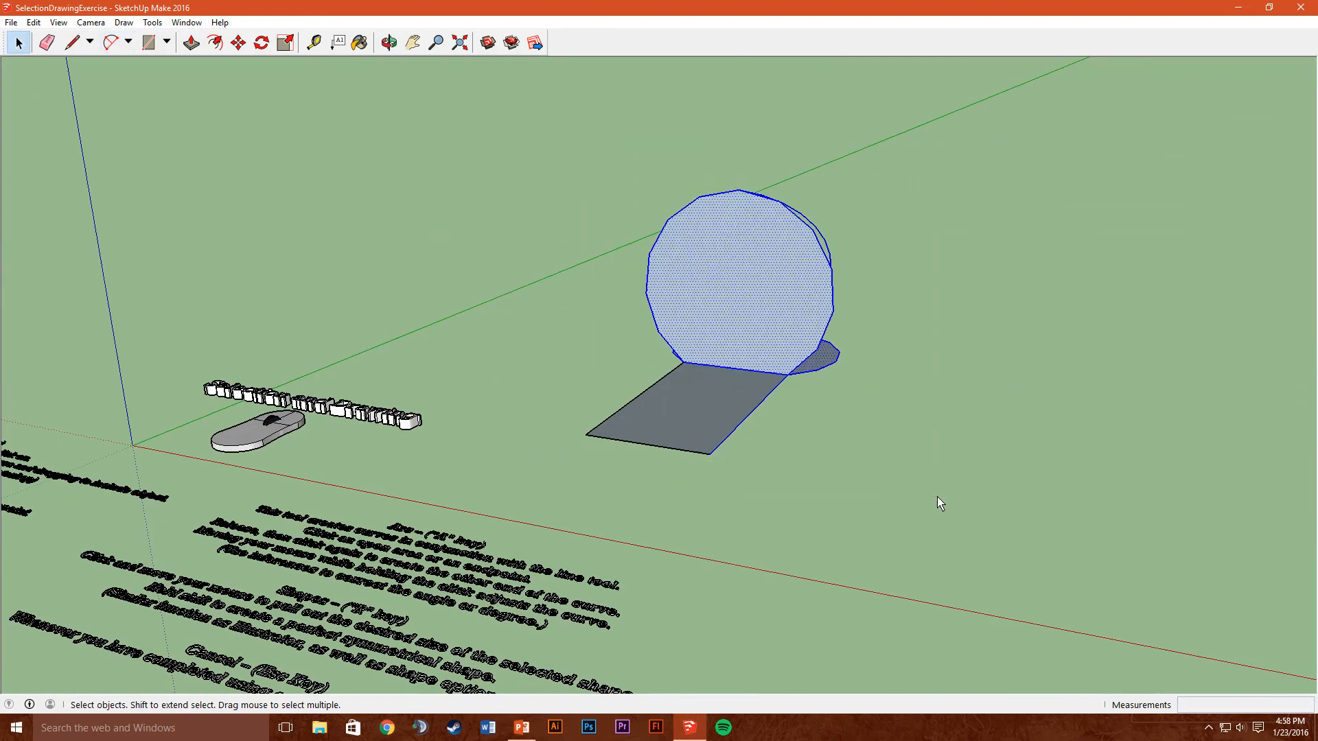
pyautogui.press('Delete')
pyautogui.moveTo(551, 298); pyautogui.dragTo(798, 525)
pyautogui.press('Delete')
# - Draw a long rectangle on the ground beyond the mouse, with a smaller square about 13' 5" across inside it
pyautogui.click(148, 43)
pyautogui.click(538, 461)
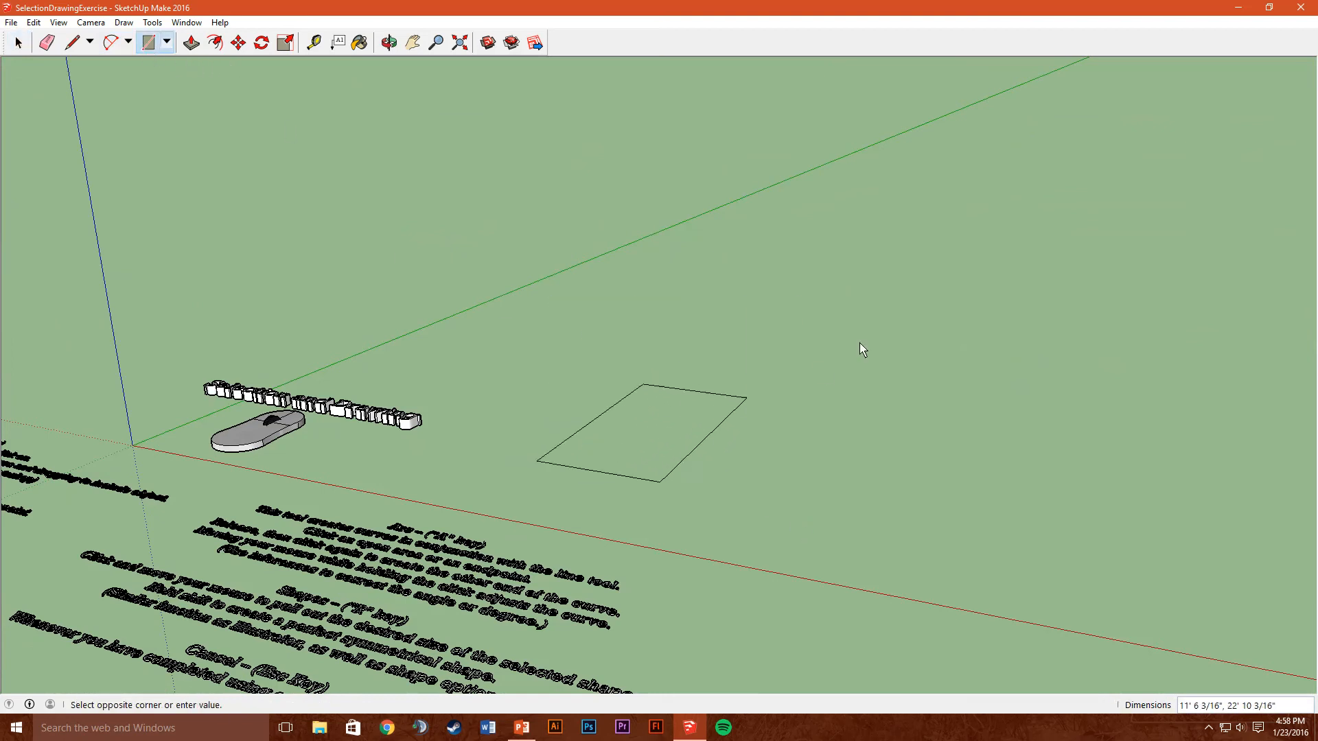
pyautogui.click(877, 337)
pyautogui.moveTo(877, 341); pyautogui.dragTo(838, 532, button='middle')
pyautogui.click(769, 374)
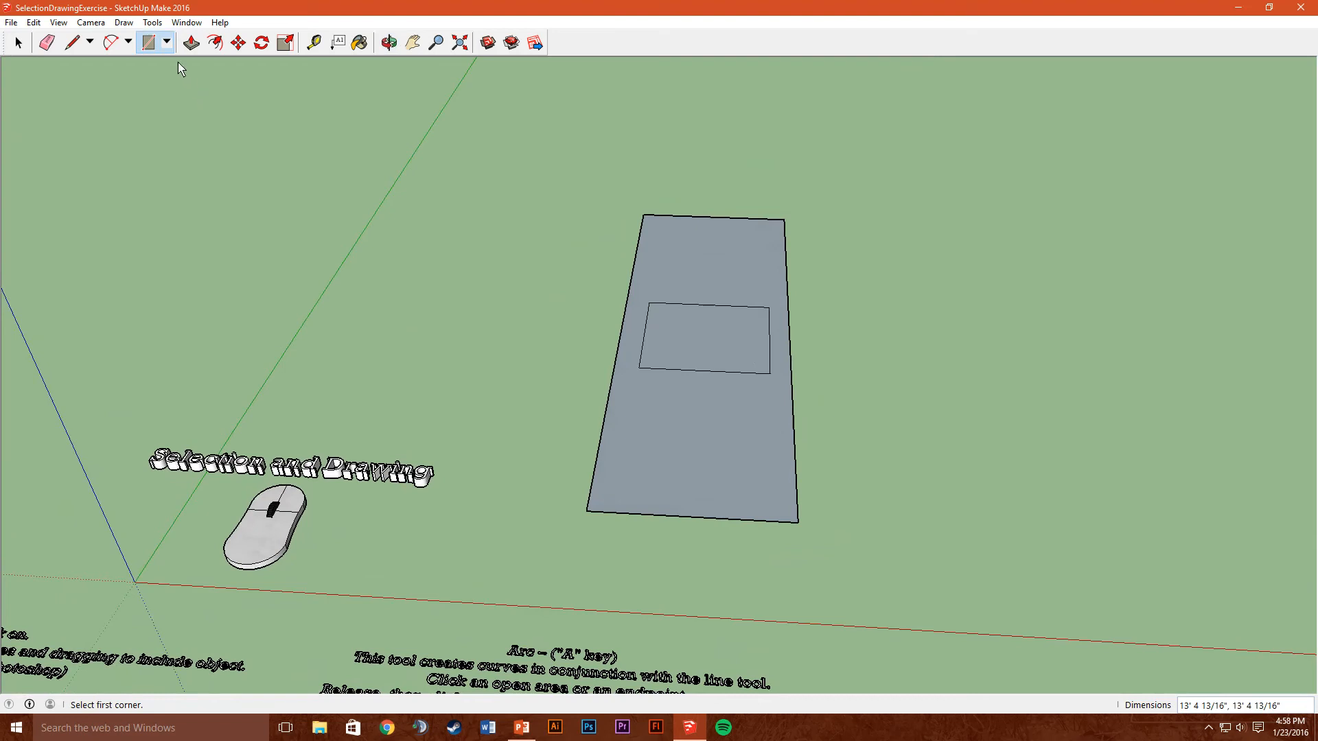
# - Draw a circle on the ground between the green axis and the long rectangle, behind the 3D title
pyautogui.click(166, 42)
pyautogui.click(173, 91)
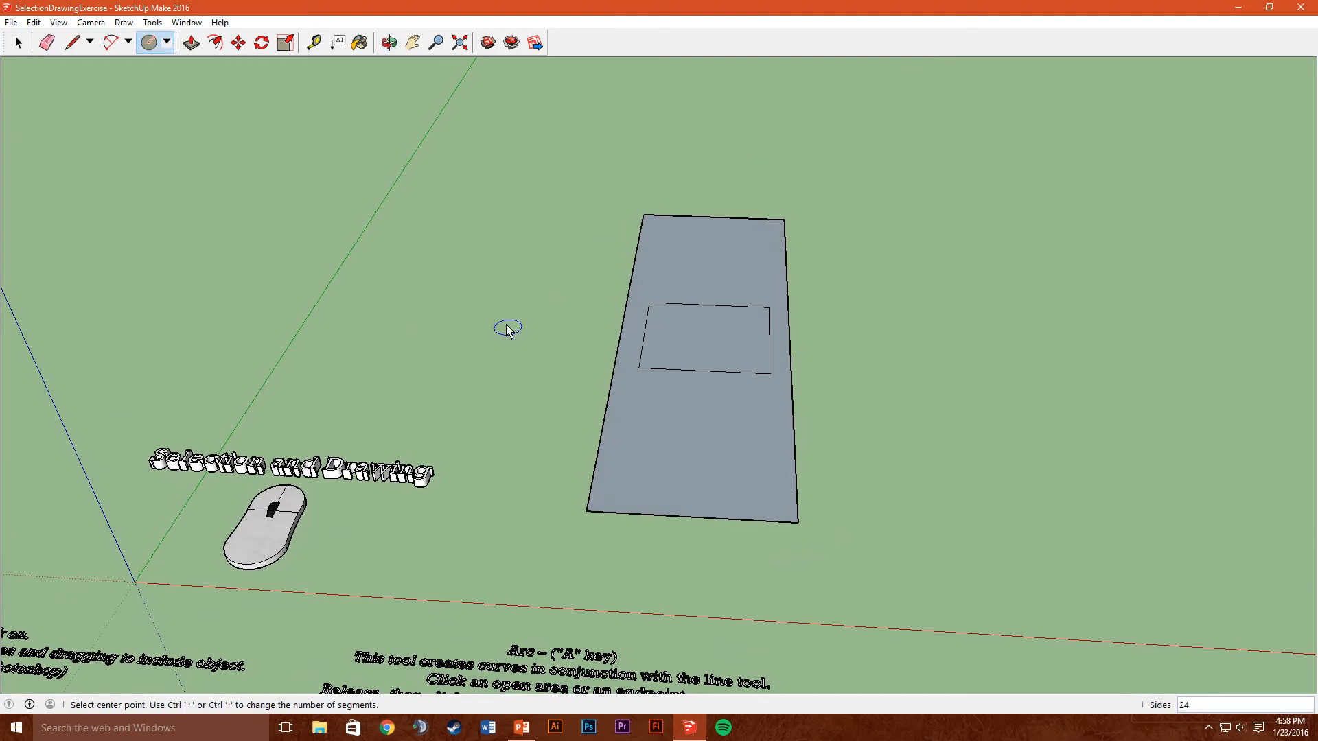
pyautogui.click(438, 308)
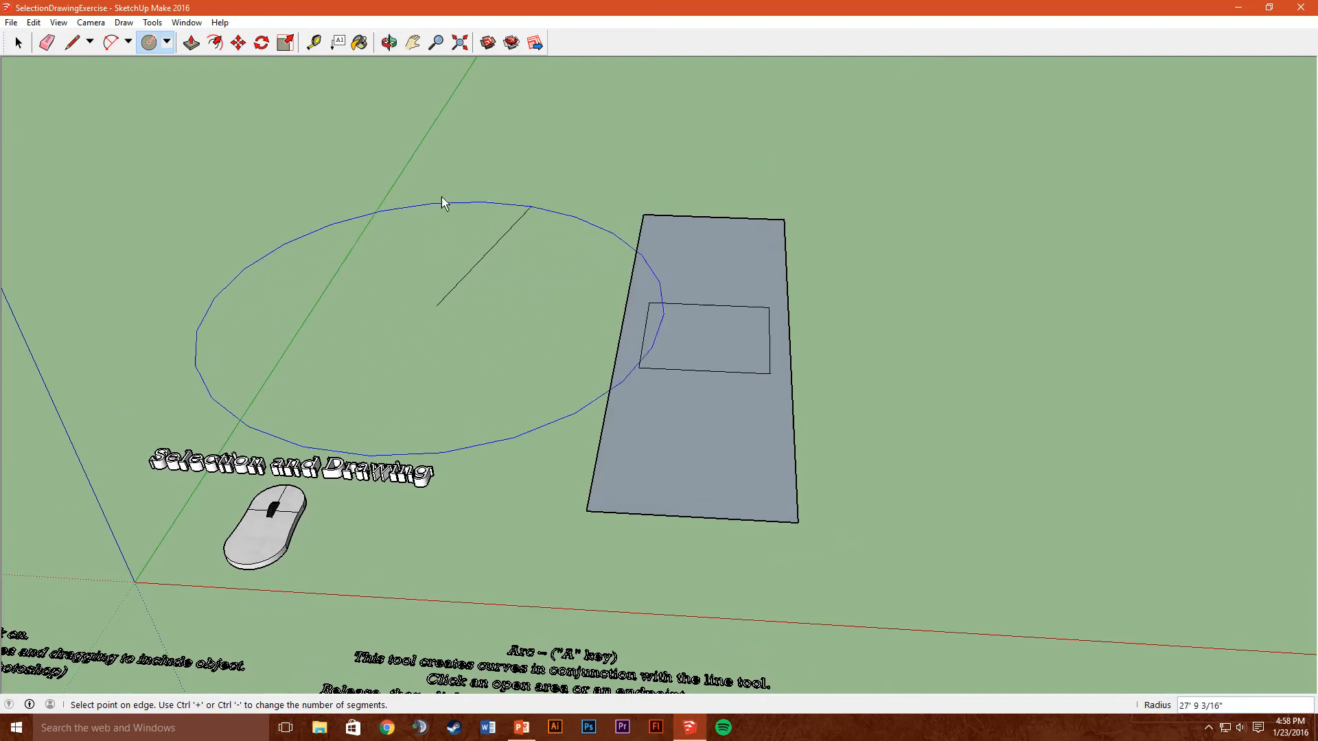
pyautogui.press('Escape')
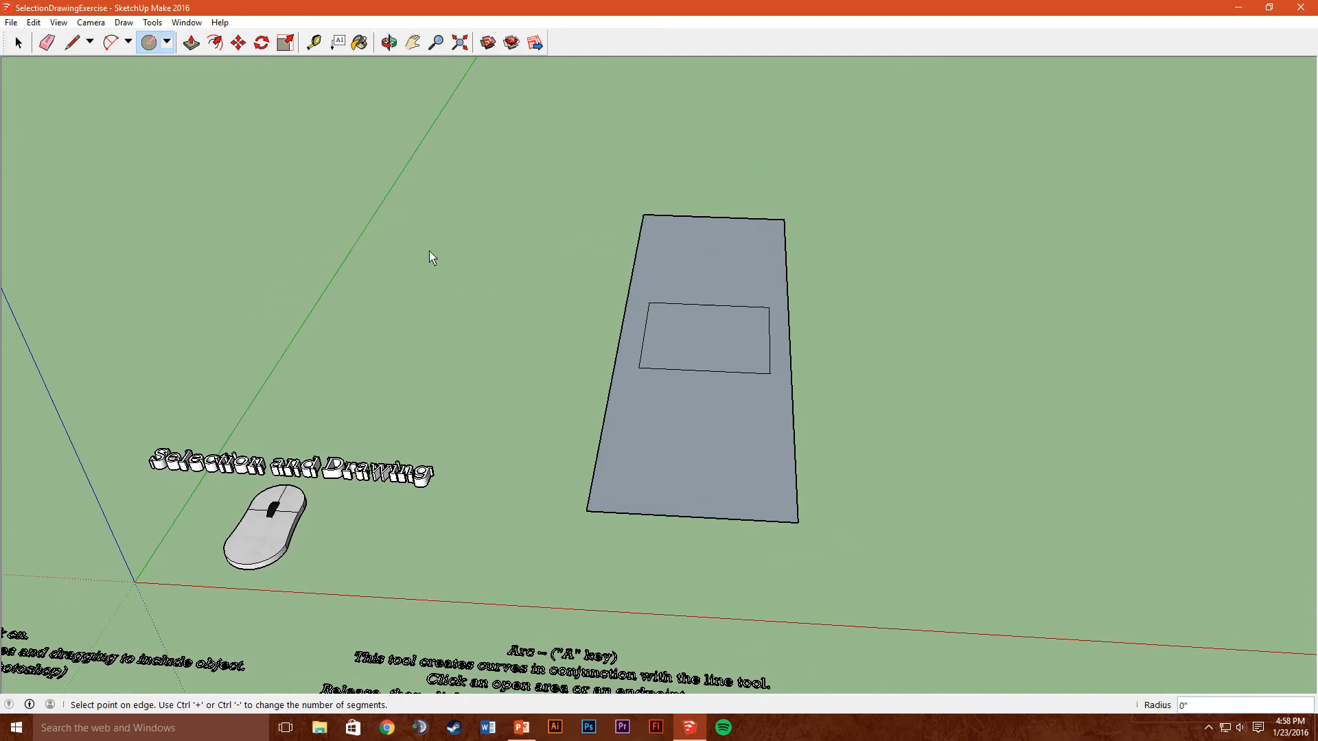
pyautogui.click(486, 255)
pyautogui.moveTo(486, 256); pyautogui.dragTo(420, 343, button='middle')
# - Draw two smaller circles inside the circle, one at its center and one between that circle and the outer rim
pyautogui.click(405, 355)
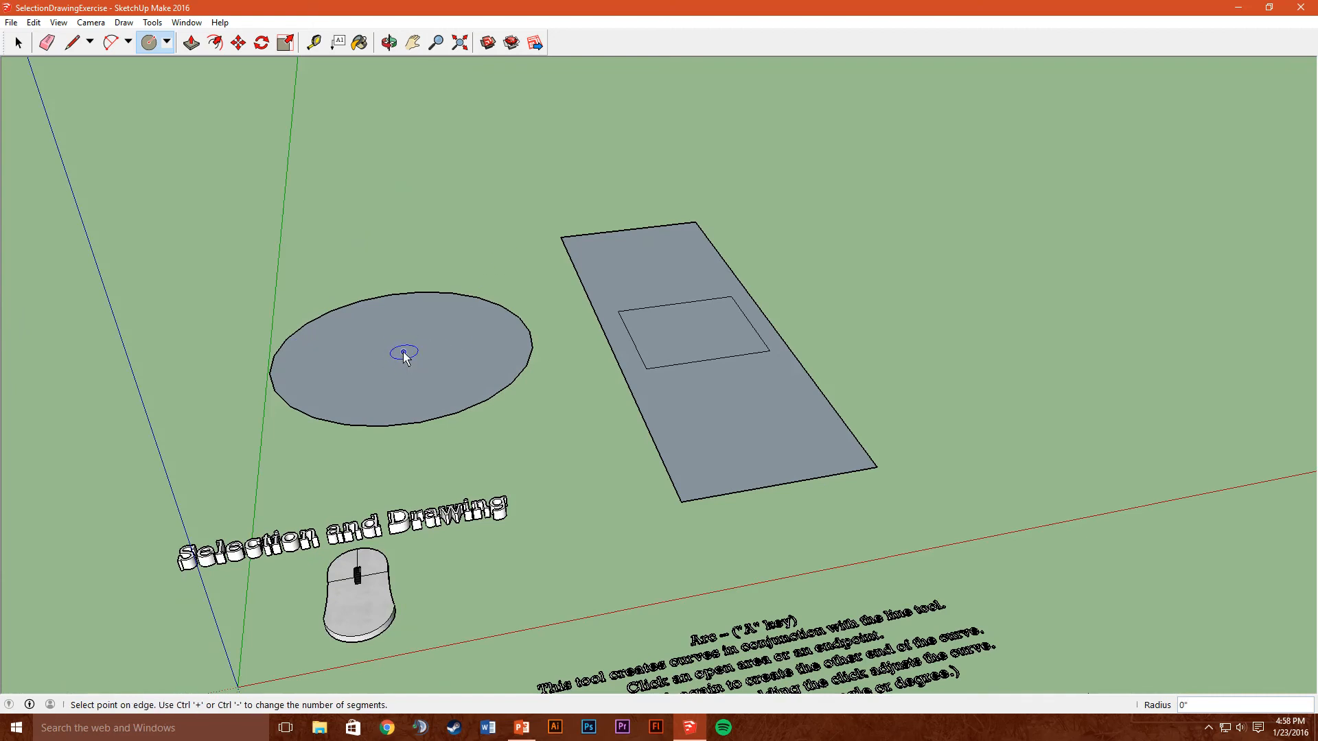
pyautogui.click(443, 332)
pyautogui.click(439, 314)
pyautogui.click(433, 305)
# - Draw a large circle touching the first circle's far rim, and another centered on the rectangle's far corner reaching the inner square
pyautogui.click(403, 352)
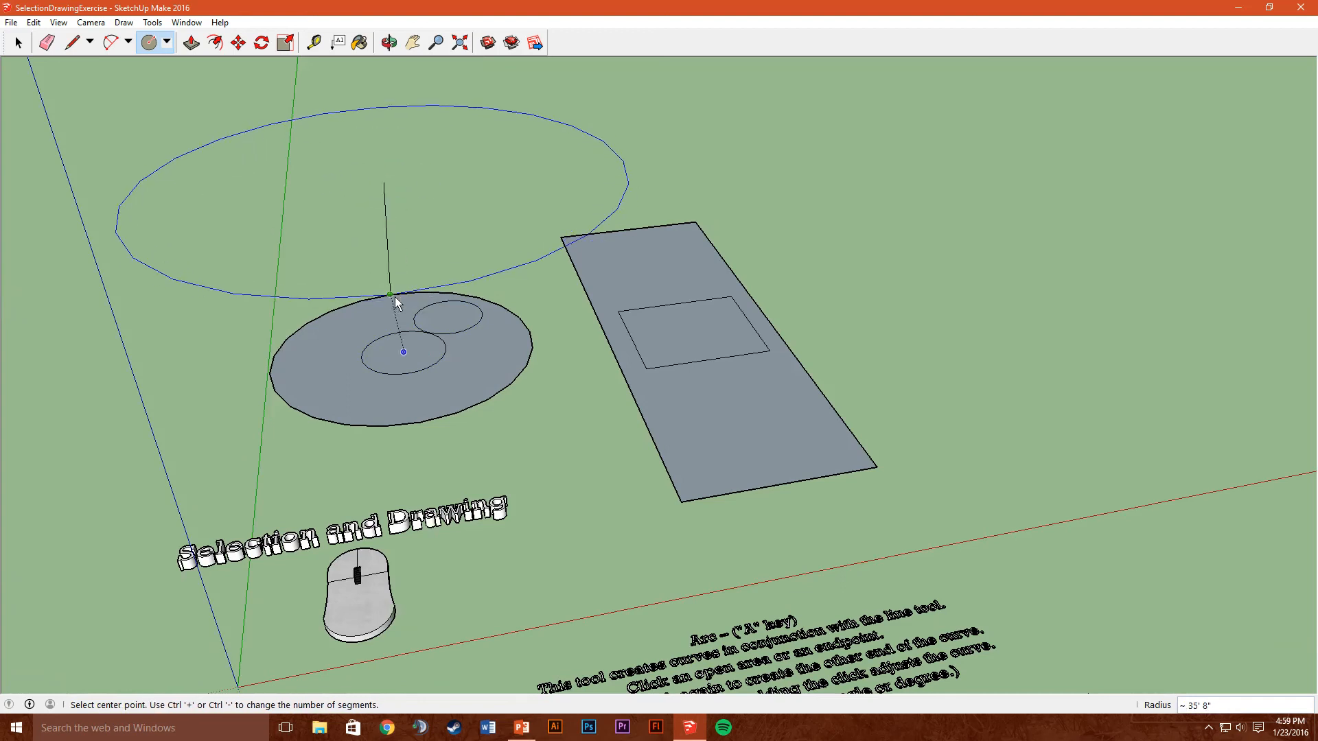
pyautogui.click(397, 303)
pyautogui.click(696, 224)
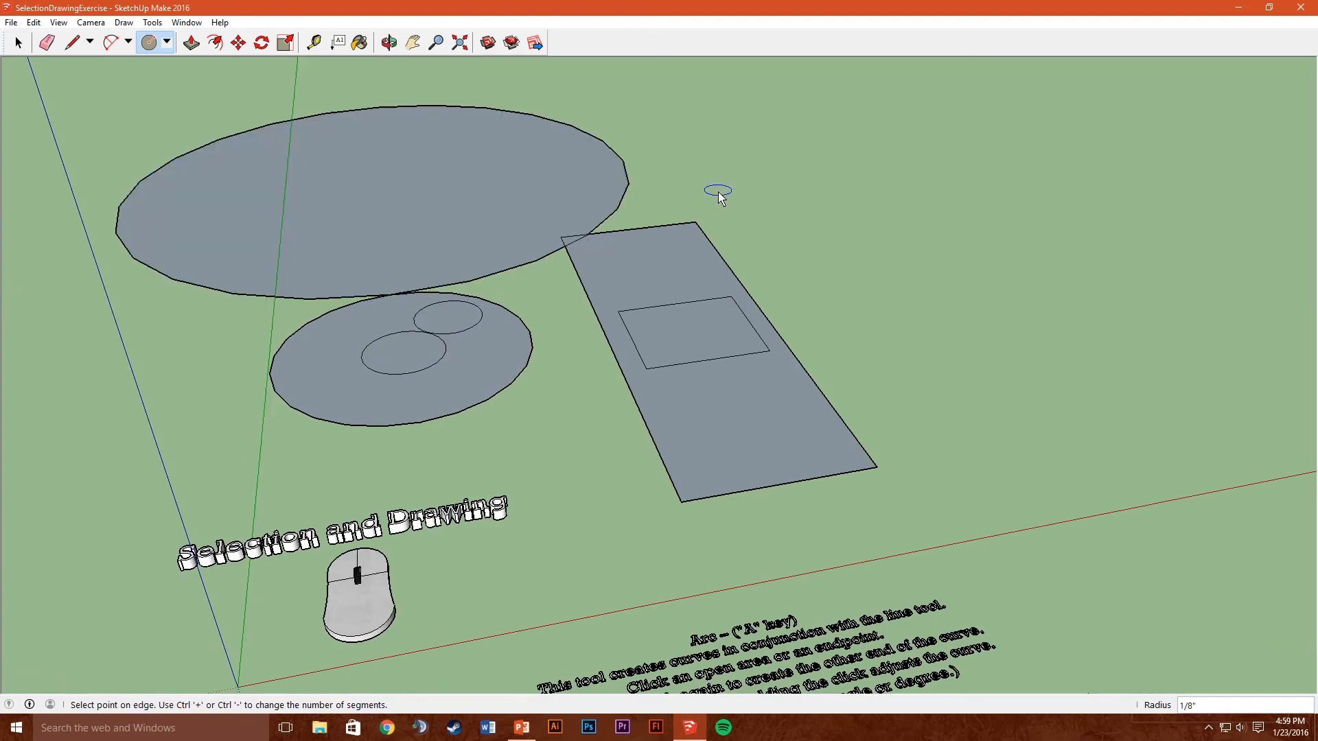
pyautogui.click(687, 334)
# - Delete the rectangle's far edge, its side edge inside the second large circle, and the nearby piece of the first large circle's rim
pyautogui.moveTo(520, 355); pyautogui.dragTo(671, 352, button='middle')
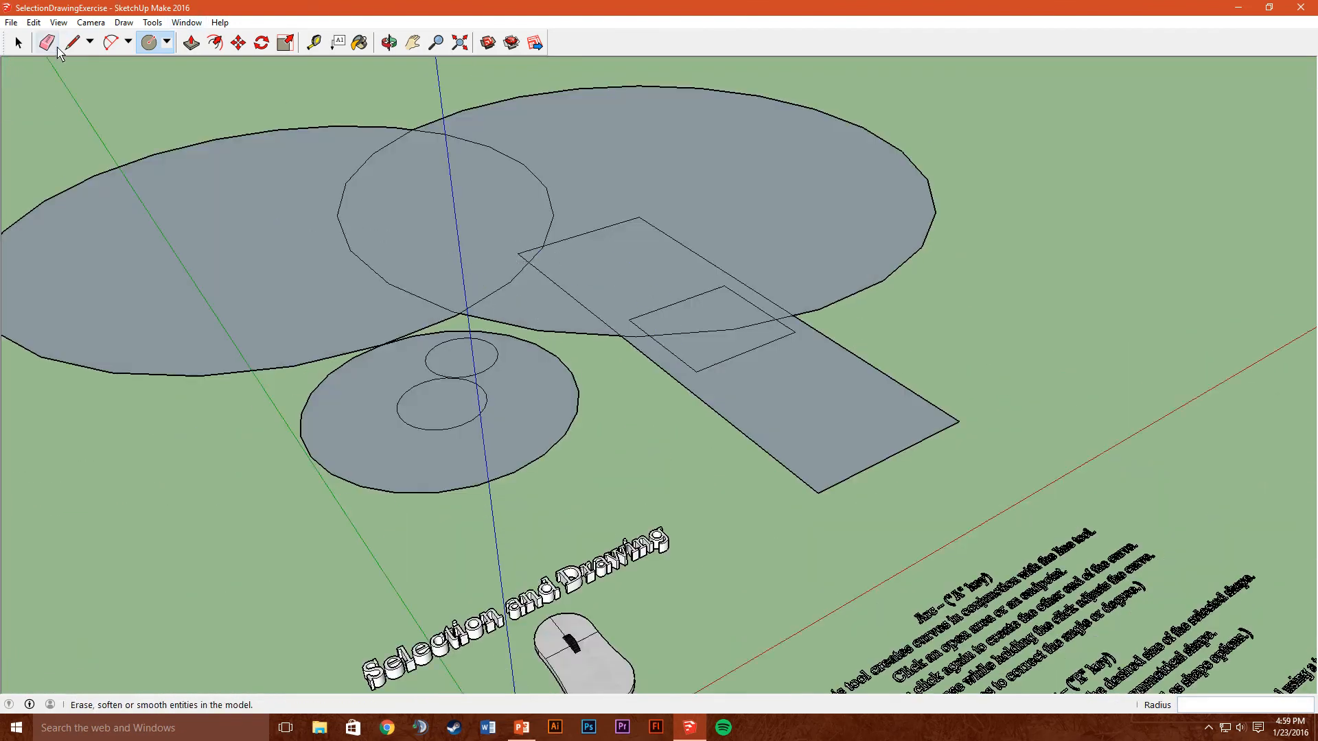
pyautogui.click(19, 43)
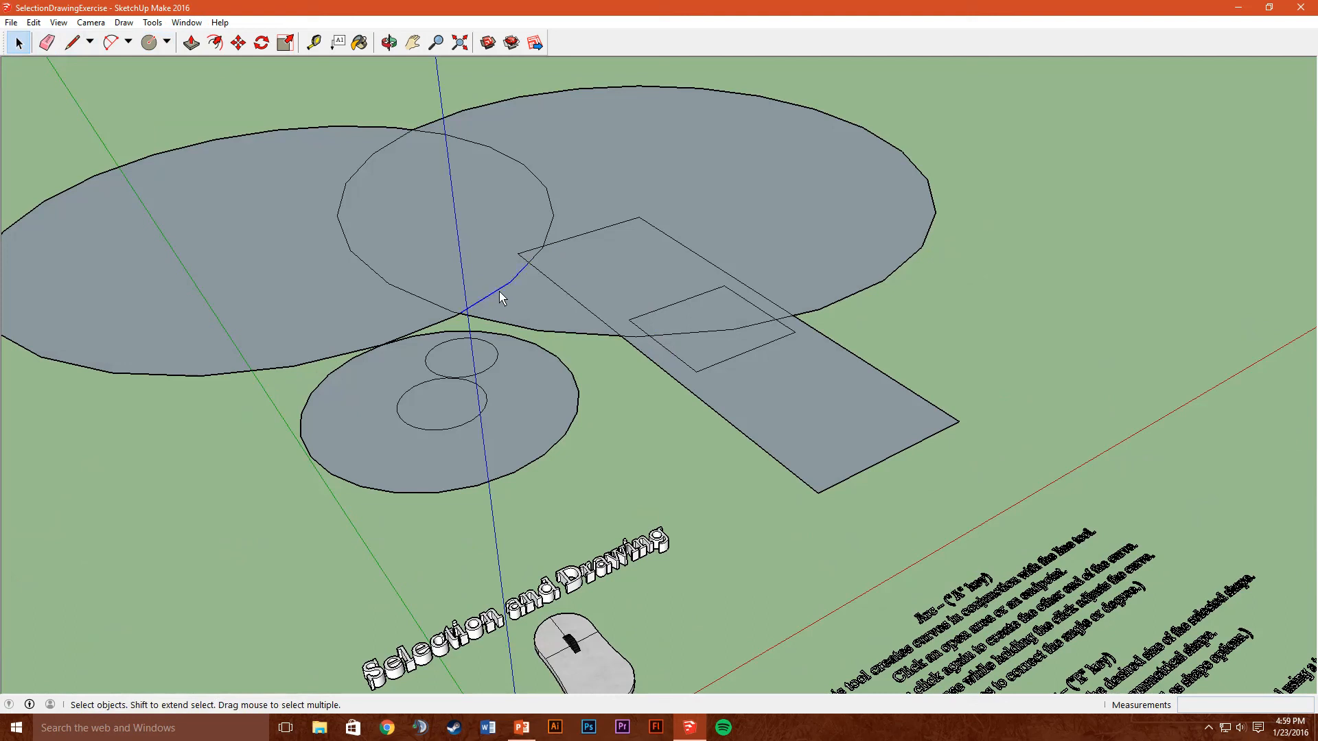
pyautogui.click(540, 248)
pyautogui.press('Delete')
pyautogui.click(538, 271)
pyautogui.press('Delete')
pyautogui.click(567, 239)
pyautogui.press('Delete')
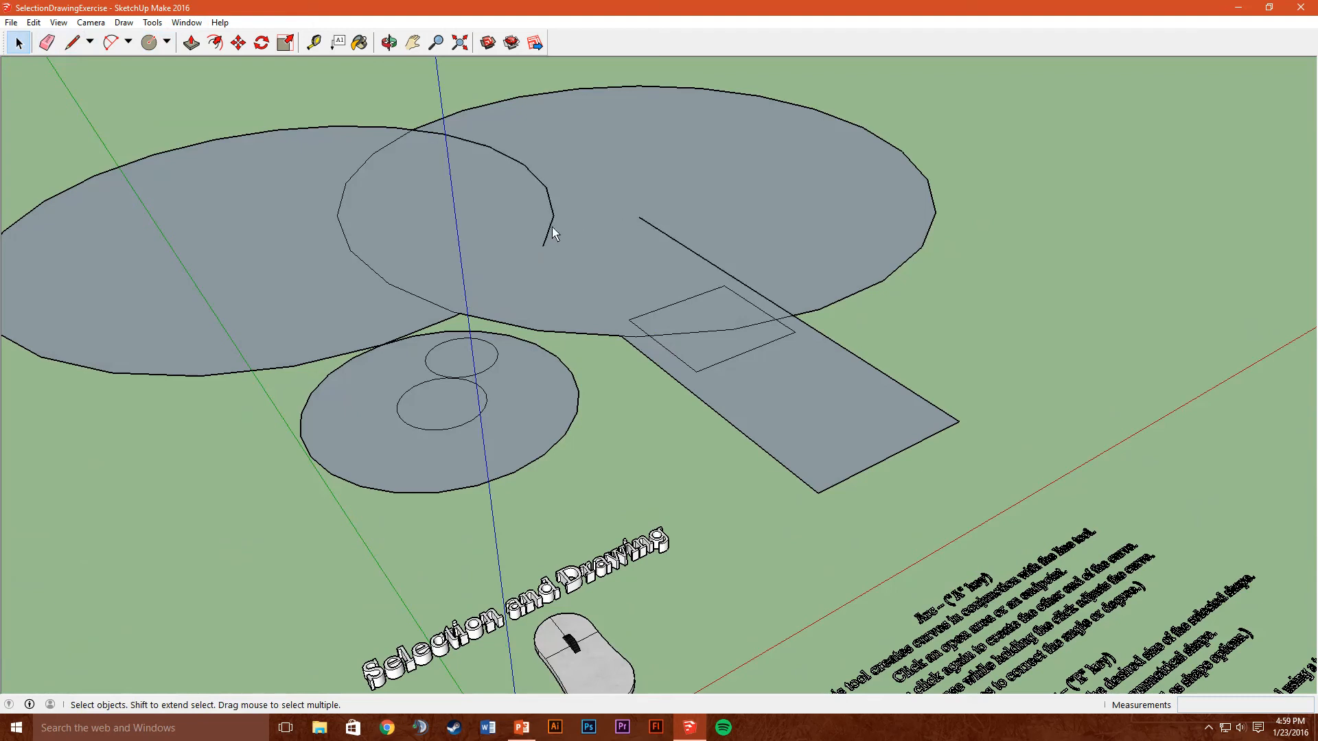
# - Delete the remaining circle arcs inside the overlap of the two large circles, along with their merged face
pyautogui.click(369, 269)
pyautogui.press('Delete')
pyautogui.click(691, 254)
pyautogui.press('Delete')
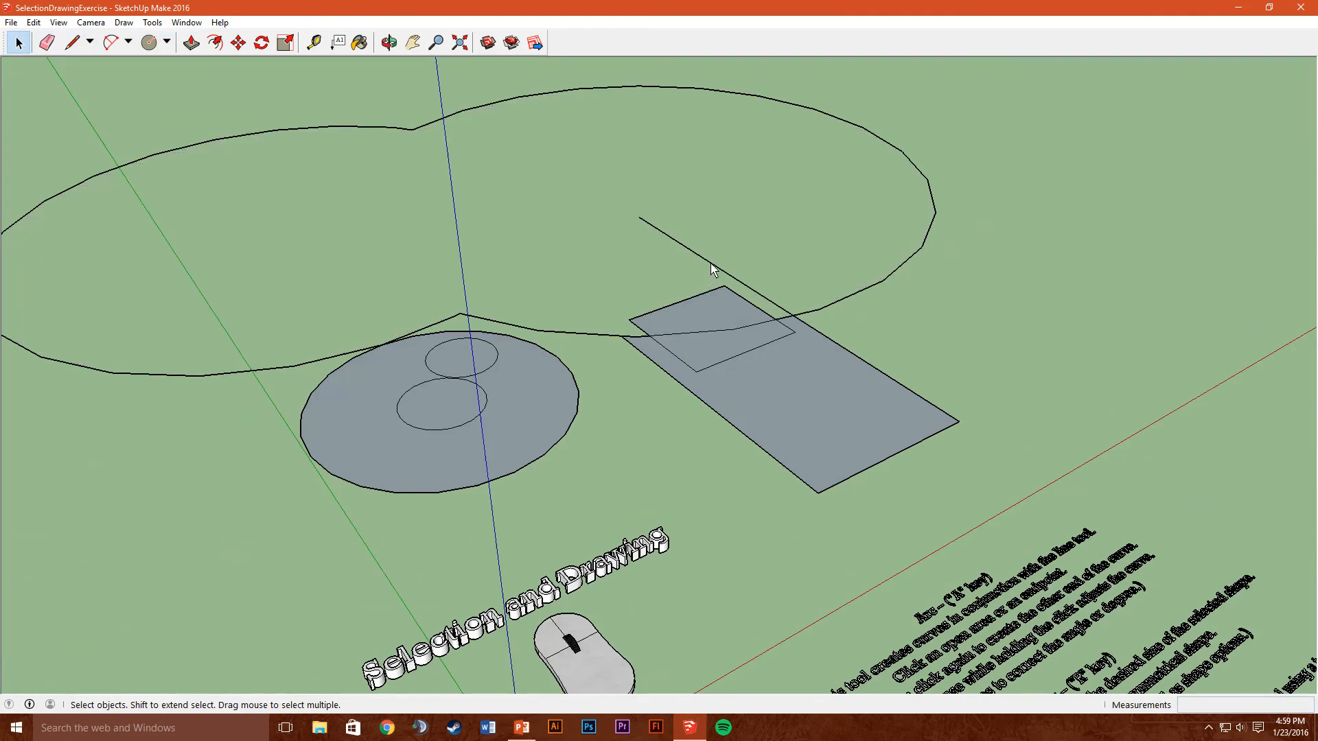
# - Delete the line and arc crossing the inner square, two of the square's edges, and the square's and rectangle's remaining faces
pyautogui.click(714, 311)
pyautogui.press('Delete')
pyautogui.click(669, 335)
pyautogui.press('Delete')
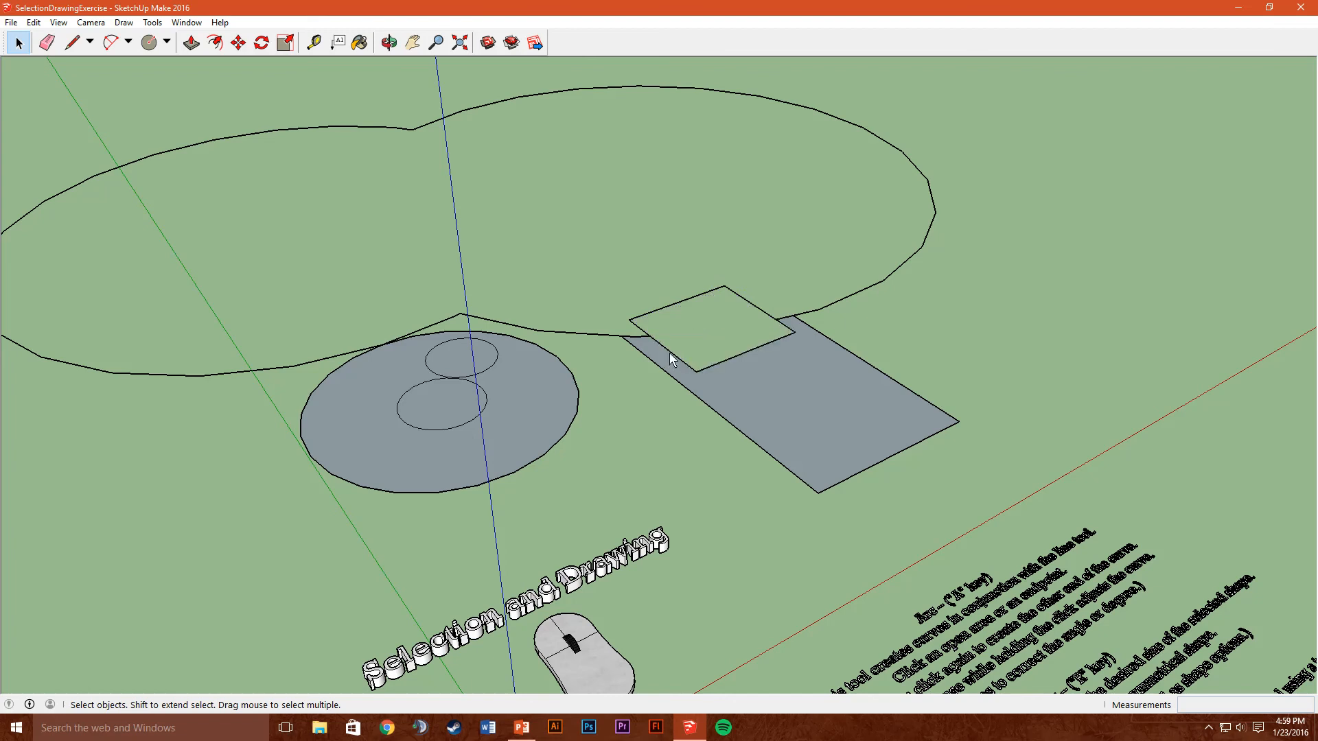
pyautogui.click(669, 351)
pyautogui.press('Delete')
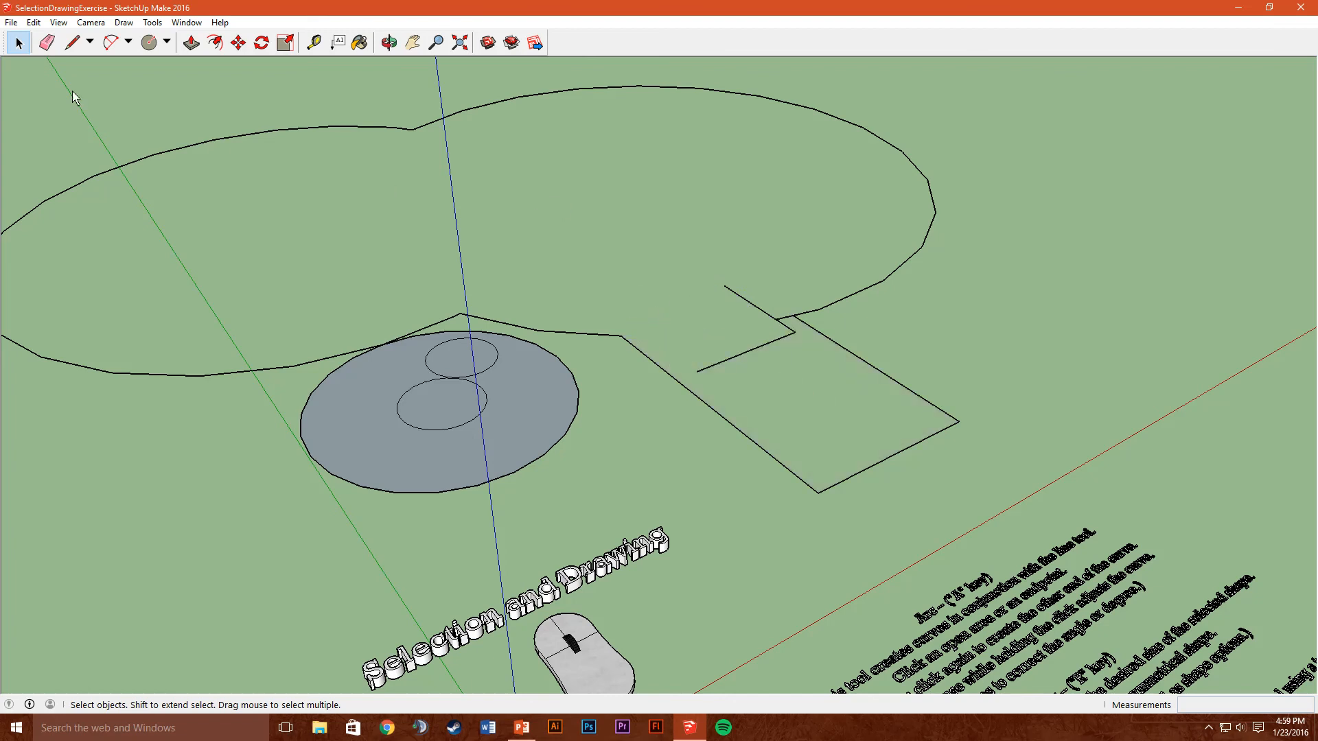
# - Draw a large hexagon with the Polygon tool in the empty area near the red axis, and a smaller hexagon inside it
pyautogui.scroll(-5, 406, 243)
pyautogui.click(285, 43)
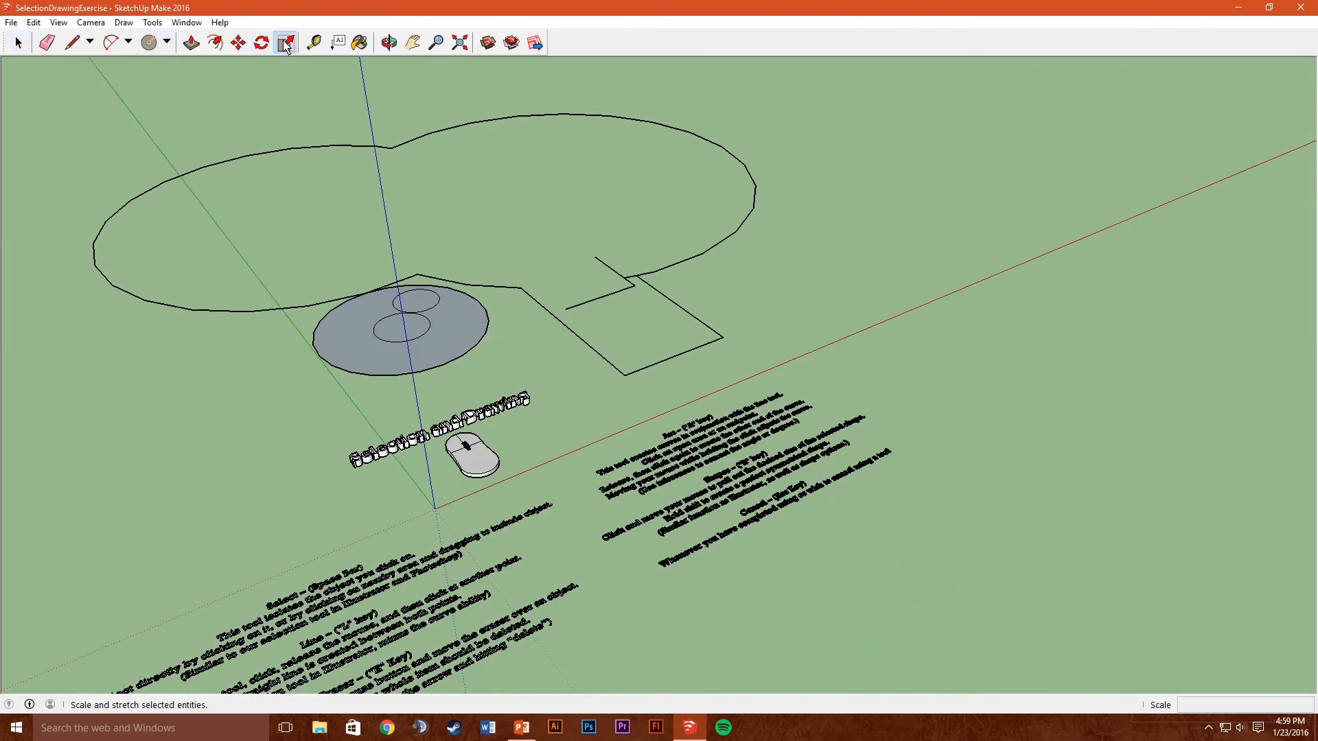
pyautogui.click(167, 42)
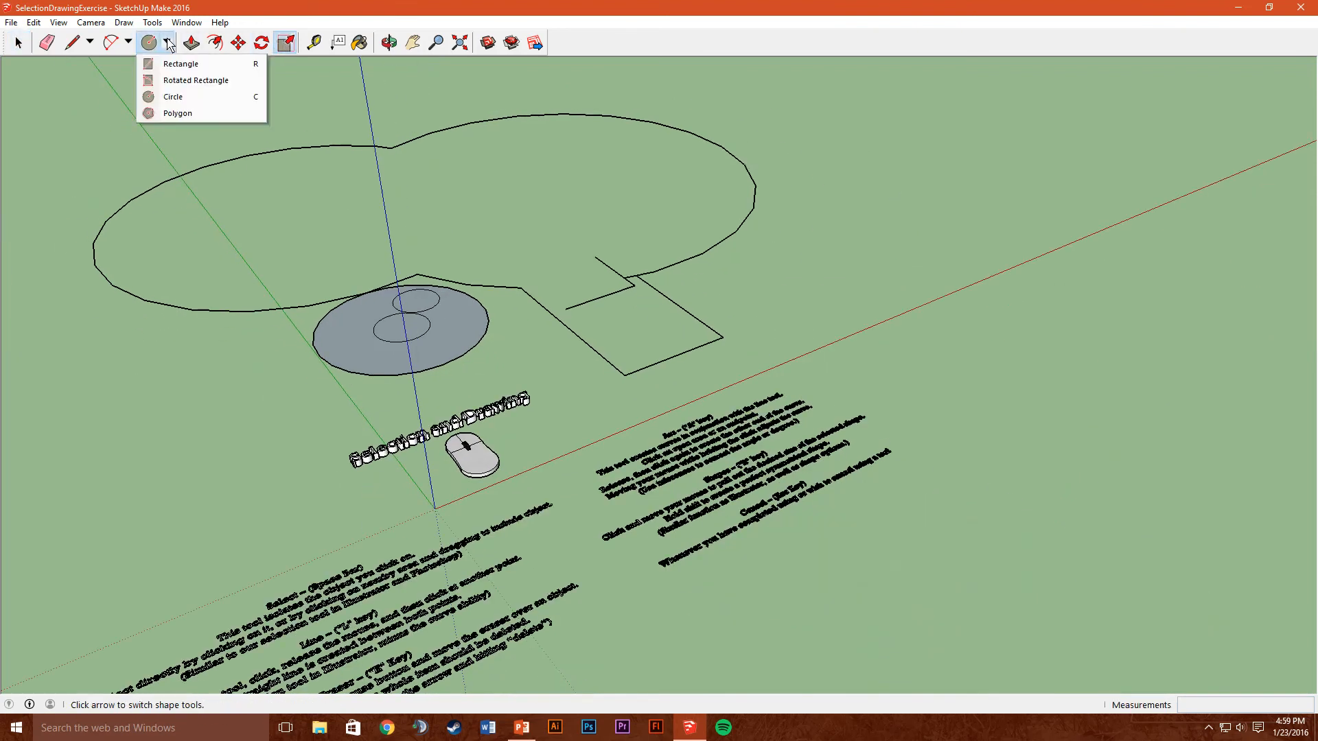
pyautogui.click(199, 115)
pyautogui.click(964, 217)
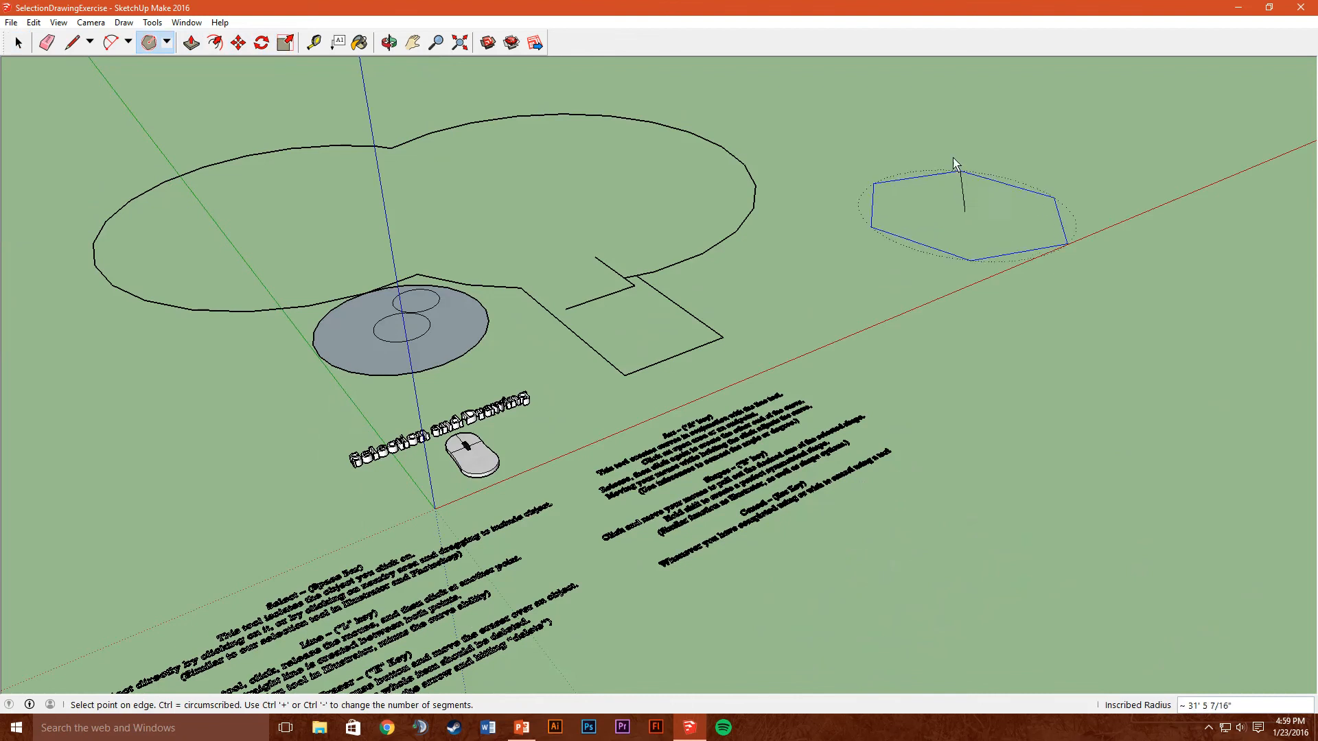
pyautogui.click(1041, 174)
pyautogui.moveTo(1041, 173); pyautogui.dragTo(804, 214, button='middle')
pyautogui.click(1106, 350)
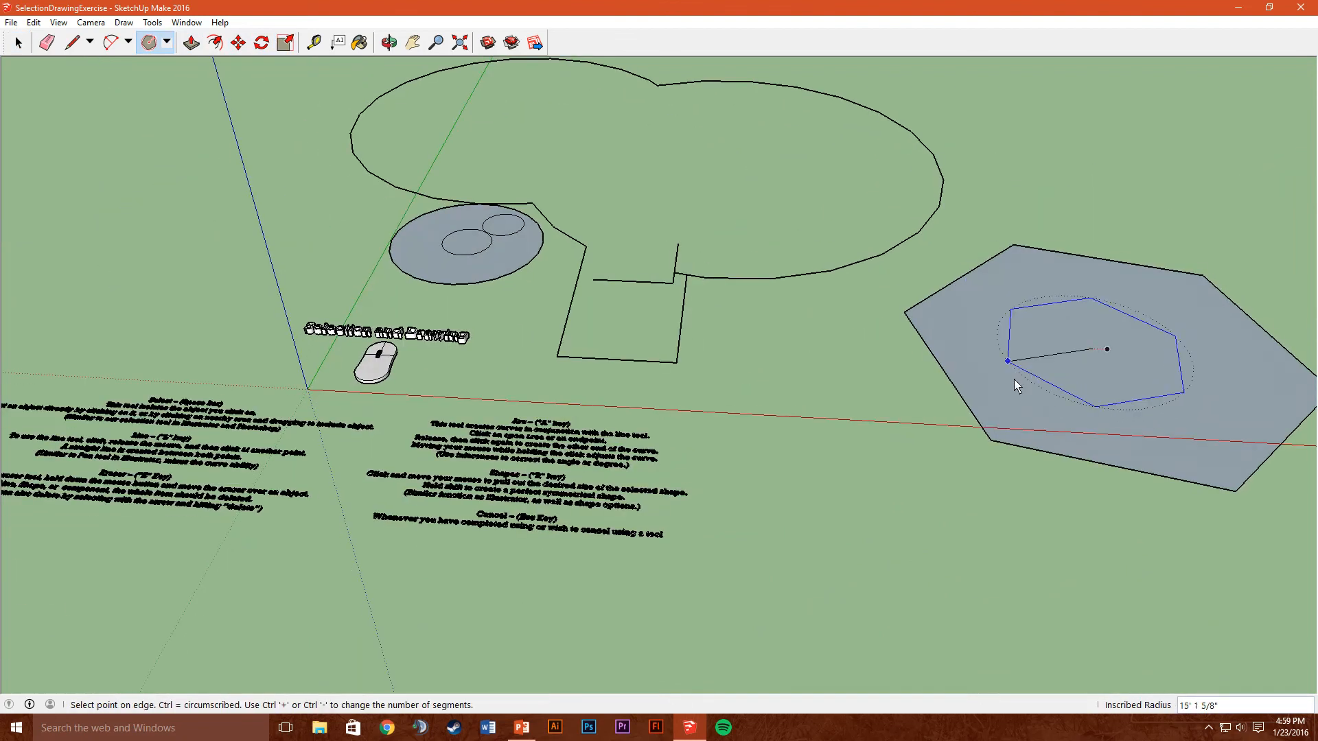
pyautogui.click(1008, 296)
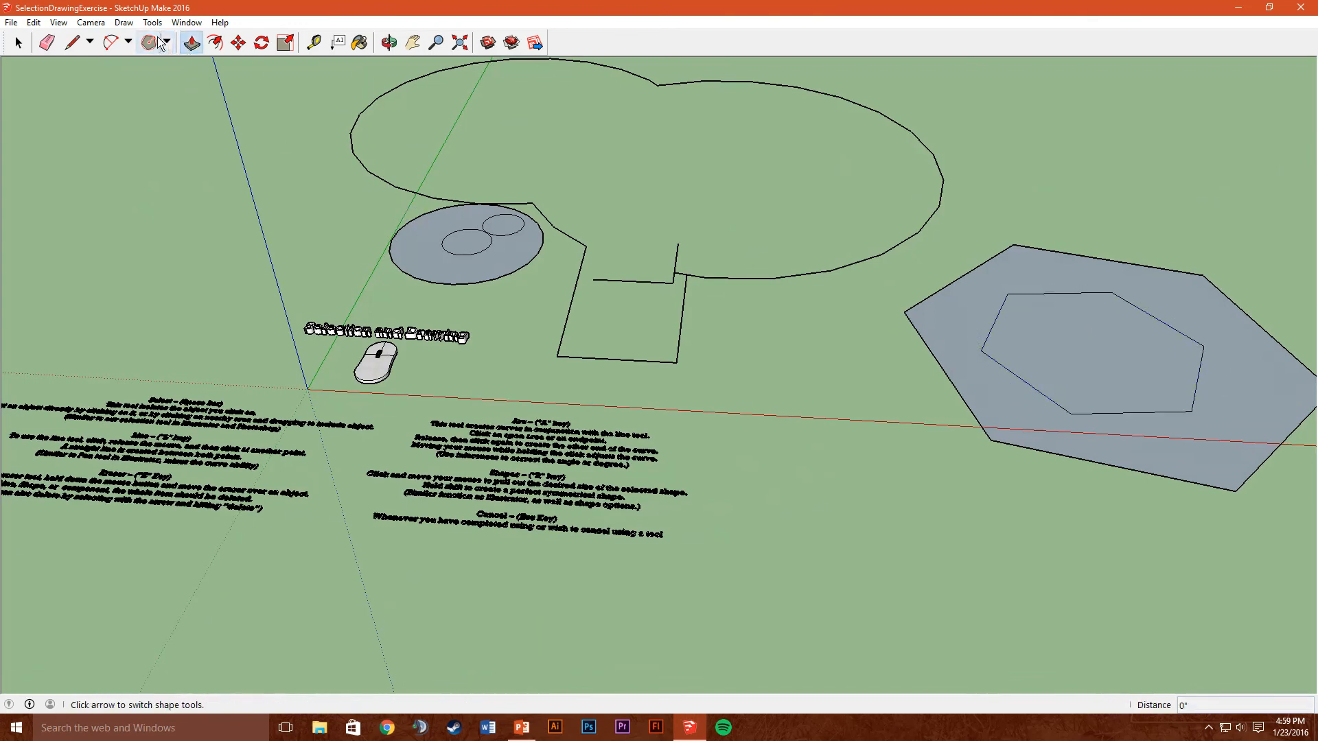
# - Delete the faces of both hexagons, followed by the outer and inner hexagon outlines
pyautogui.click(18, 43)
pyautogui.click(1103, 382)
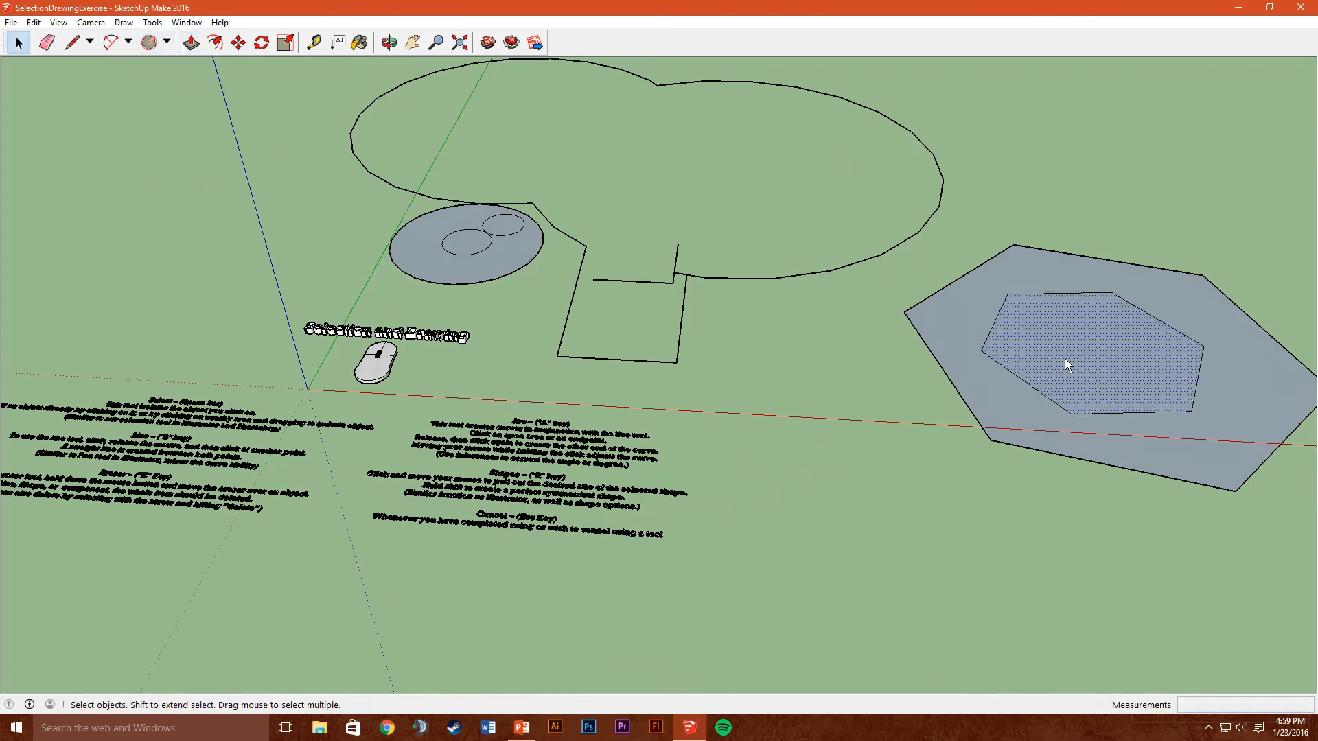
pyautogui.press('Delete')
pyautogui.click(983, 309)
pyautogui.press('Delete')
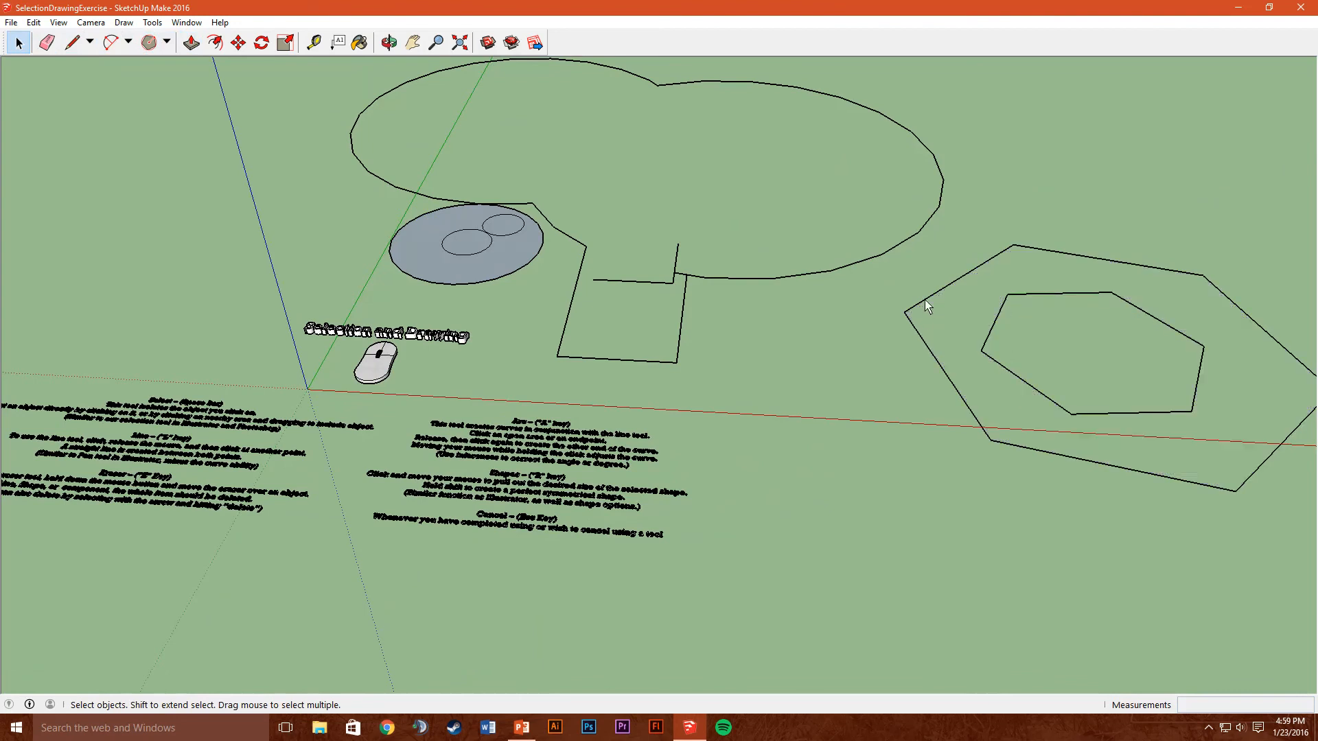
pyautogui.click(940, 296)
pyautogui.press('Delete')
pyautogui.click(993, 327)
pyautogui.press('Delete')
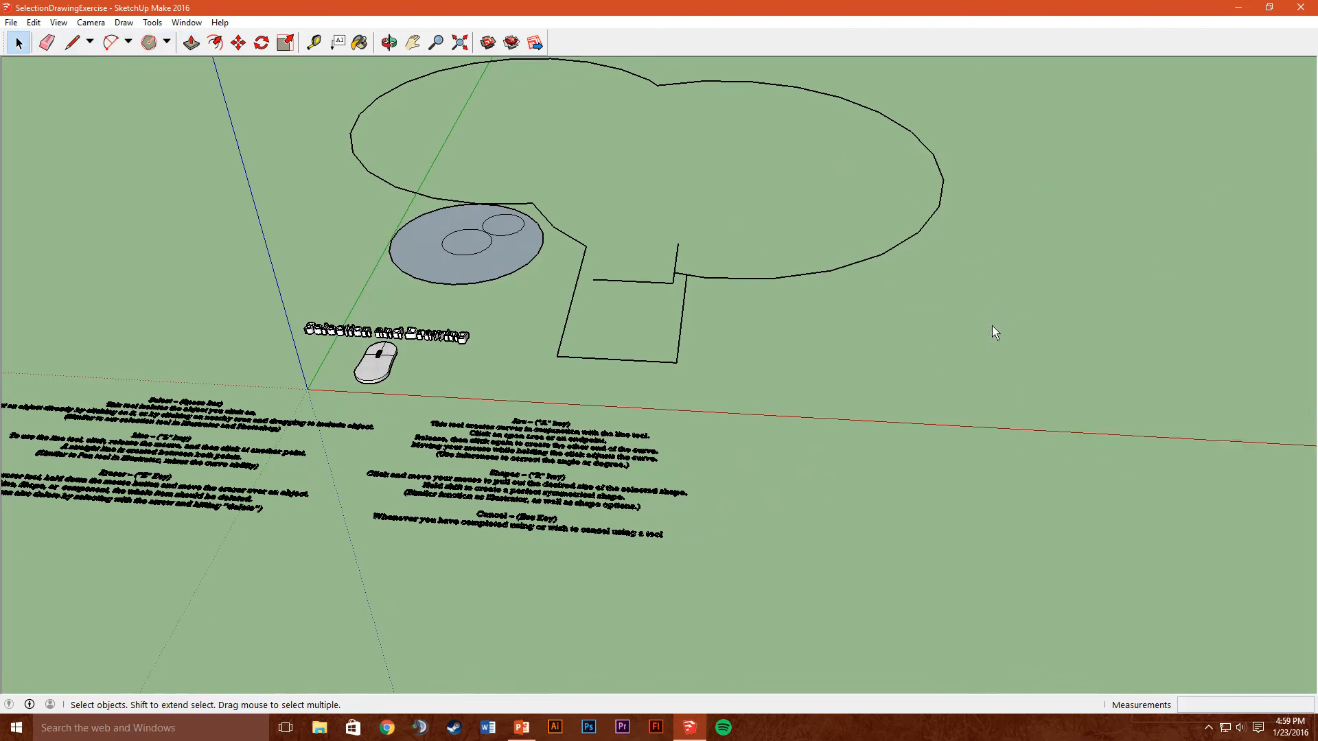
# - Delete all remaining drawn circles, arcs, faces and rectangle edges, keeping only the exercise text and mouse model
pyautogui.click(802, 277)
pyautogui.press('Delete')
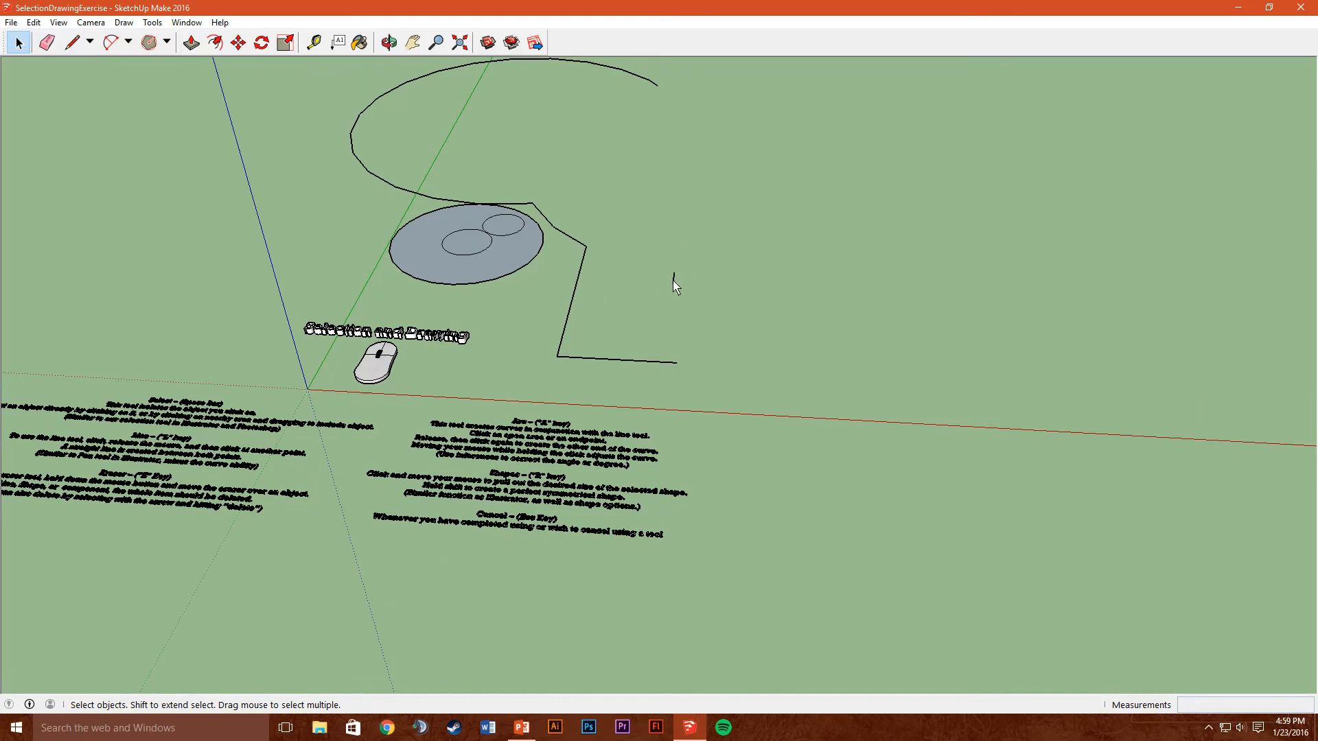
pyautogui.click(427, 251)
pyautogui.press('Delete')
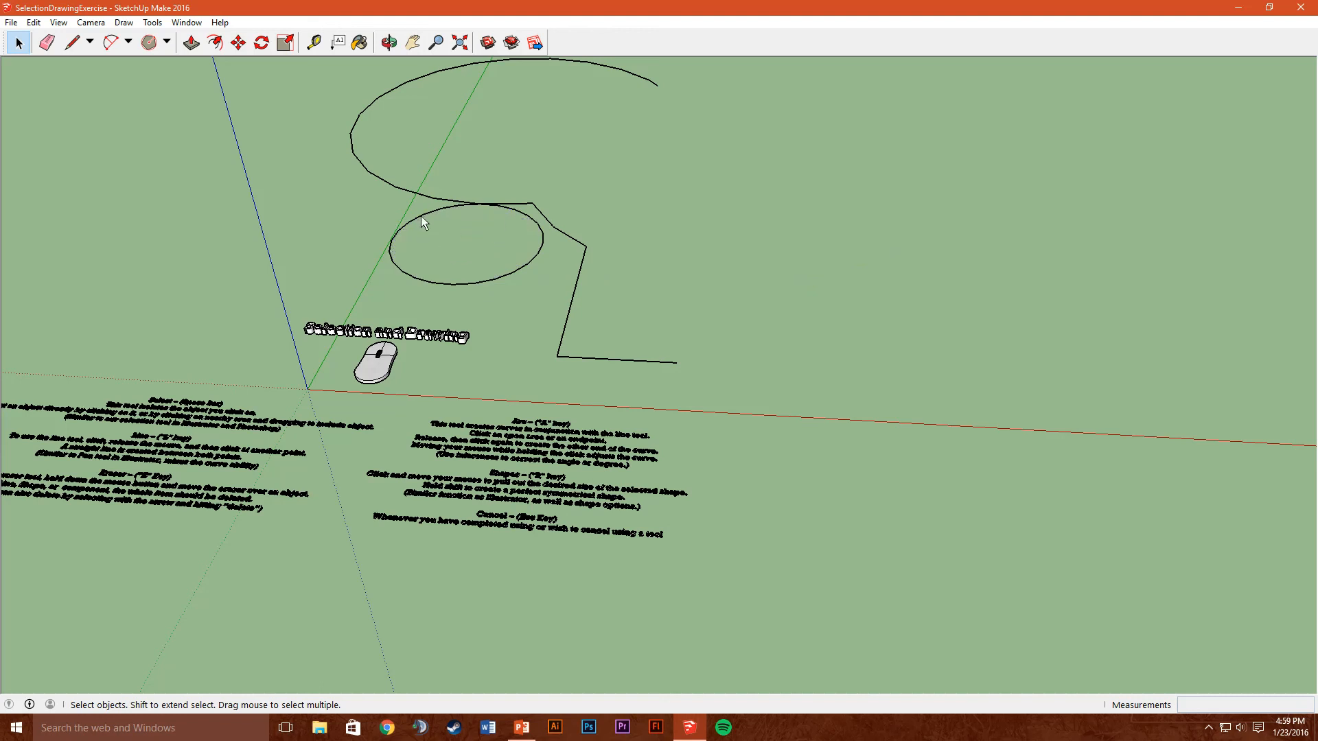
pyautogui.press('Delete')
pyautogui.click(391, 191)
pyautogui.press('Delete')
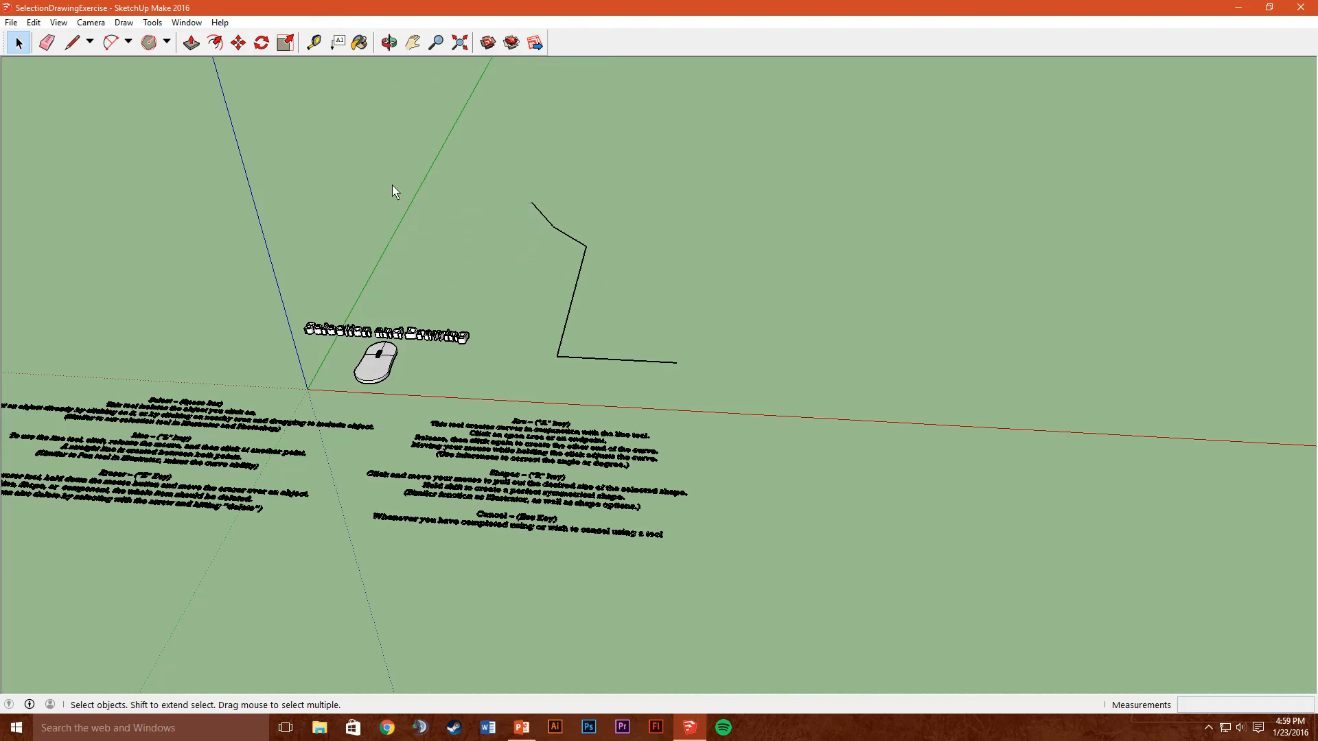
pyautogui.press('Delete')
pyautogui.click(579, 278)
pyautogui.press('Delete')
pyautogui.click(167, 45)
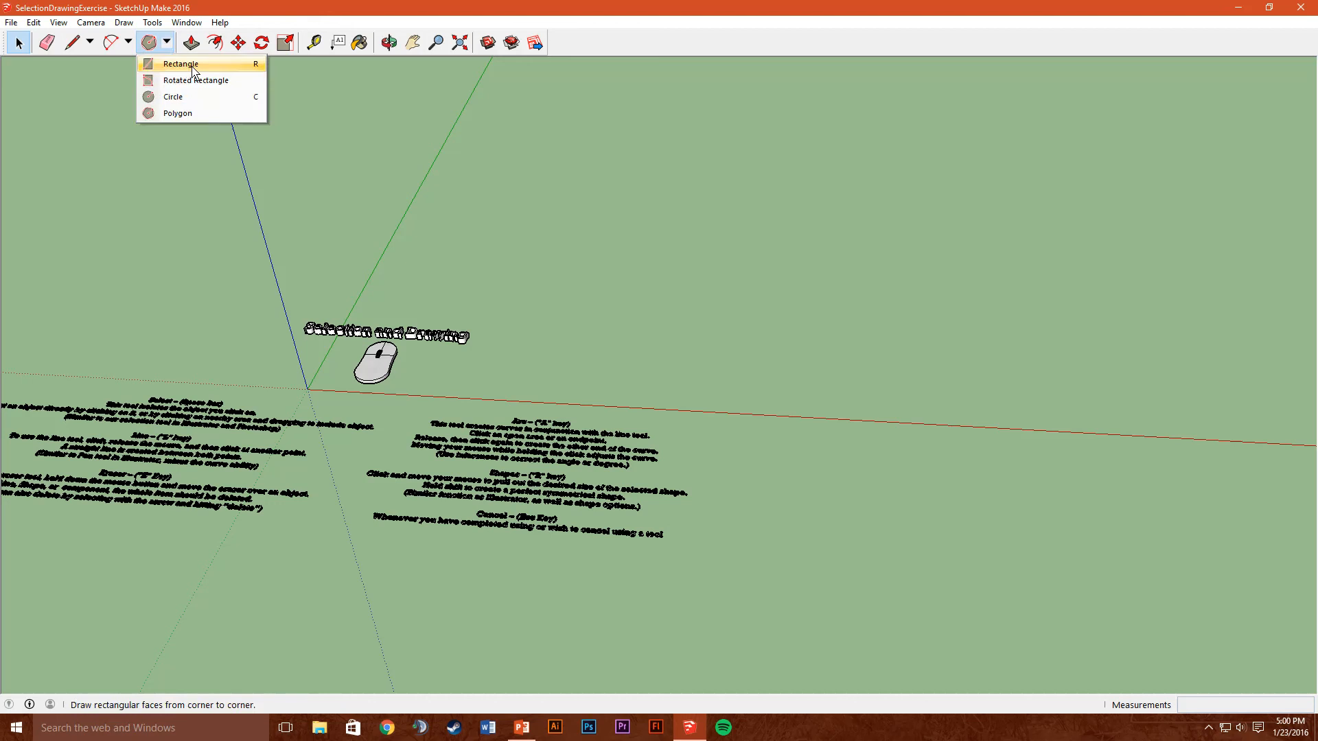
pyautogui.click(128, 43)
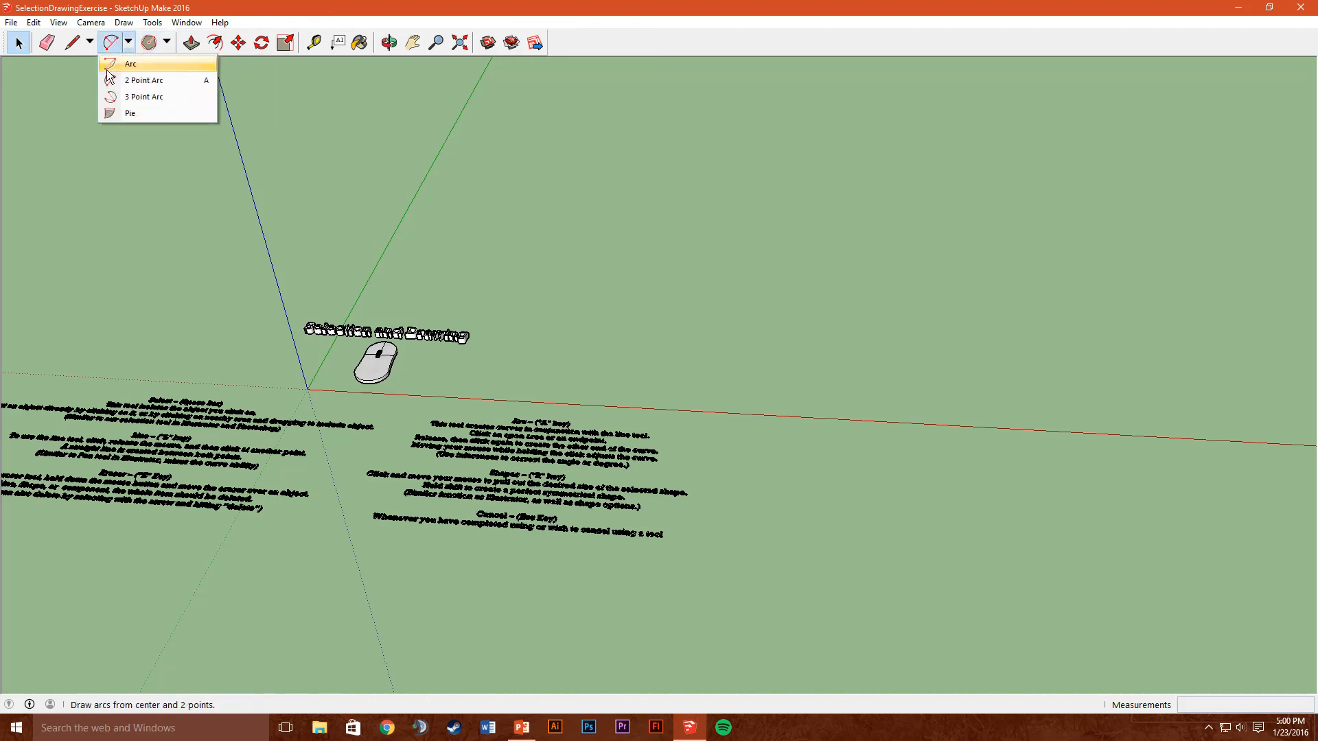
pyautogui.click(577, 265)
# - Draw a diagonal straight line in the empty area behind the red axis and a wavy Freehand curve beside it
pyautogui.moveTo(522, 283); pyautogui.dragTo(714, 332, button='middle')
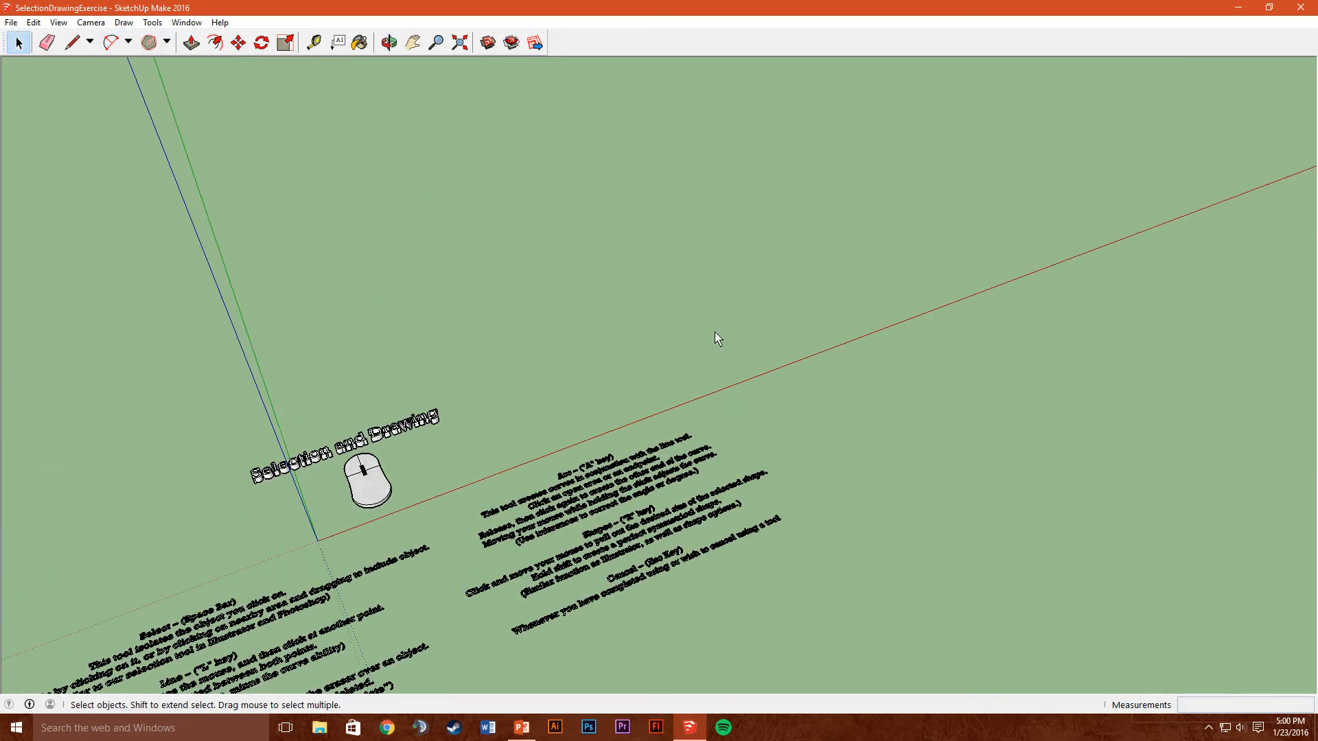
pyautogui.click(72, 42)
pyautogui.click(472, 282)
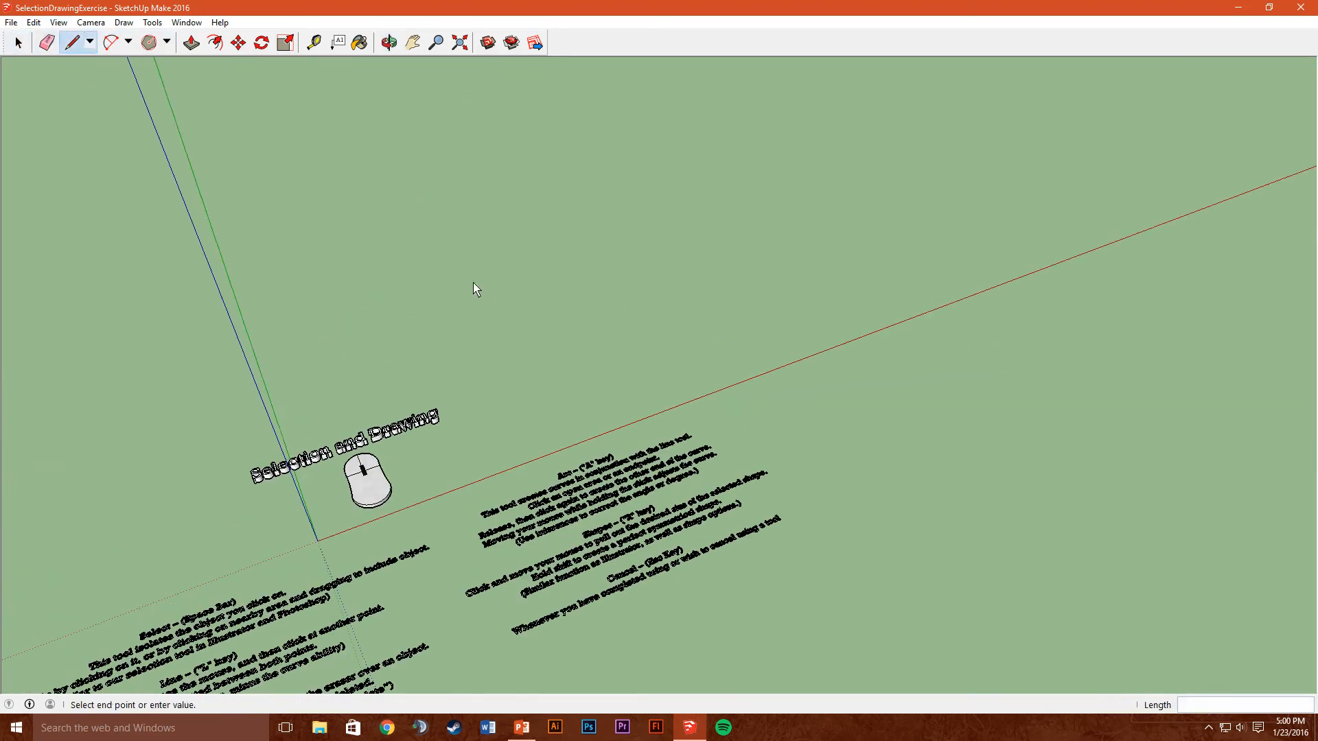
pyautogui.click(563, 386)
pyautogui.click(90, 42)
pyautogui.click(93, 86)
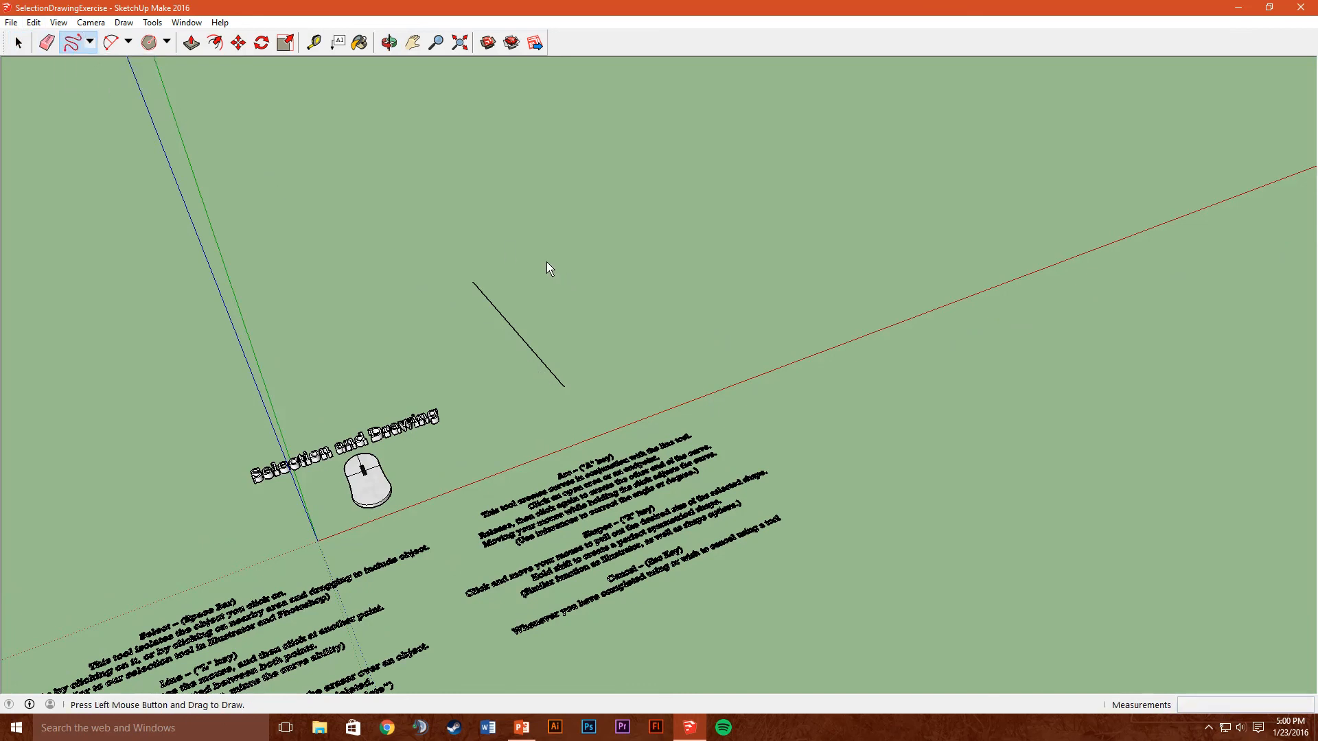
pyautogui.moveTo(654, 393); pyautogui.dragTo(656, 391)
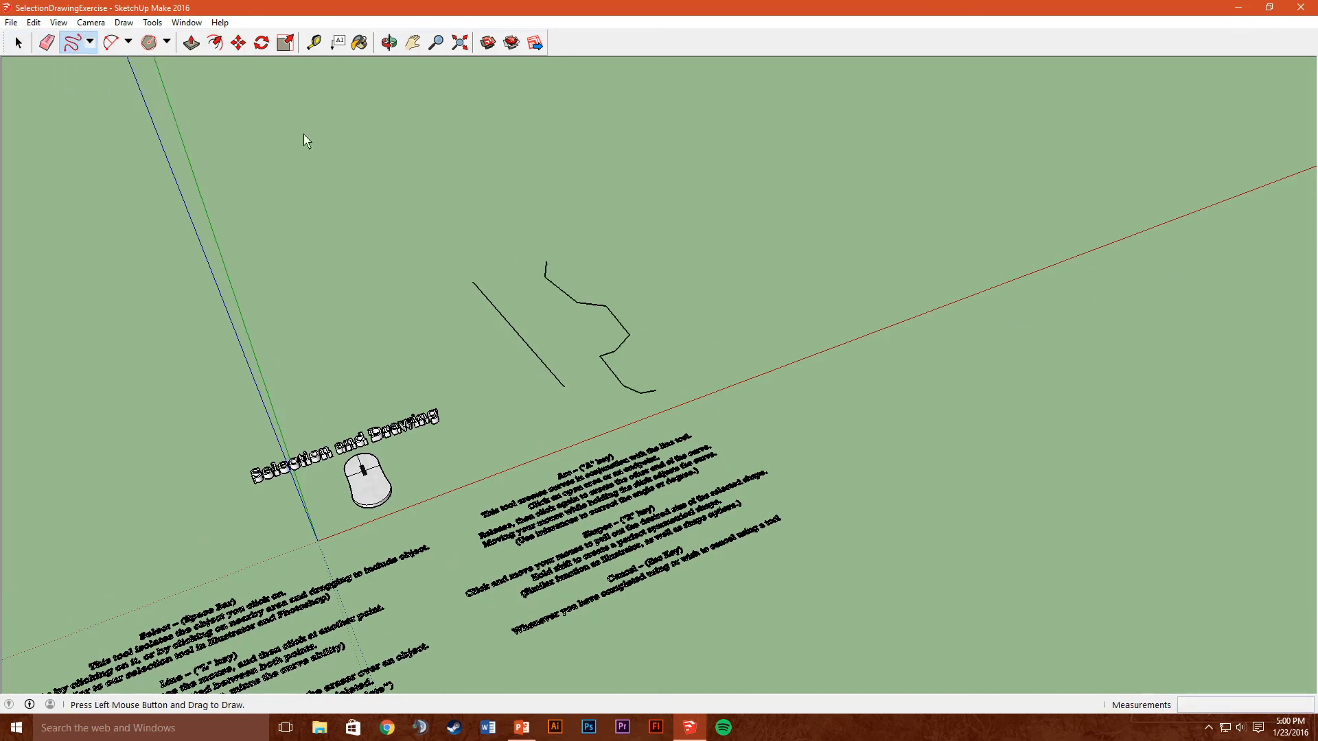
# - Draw a 2 Point Arc beside the freehand curve, bulging away from it by about 7' 7"
pyautogui.click(111, 42)
pyautogui.click(641, 261)
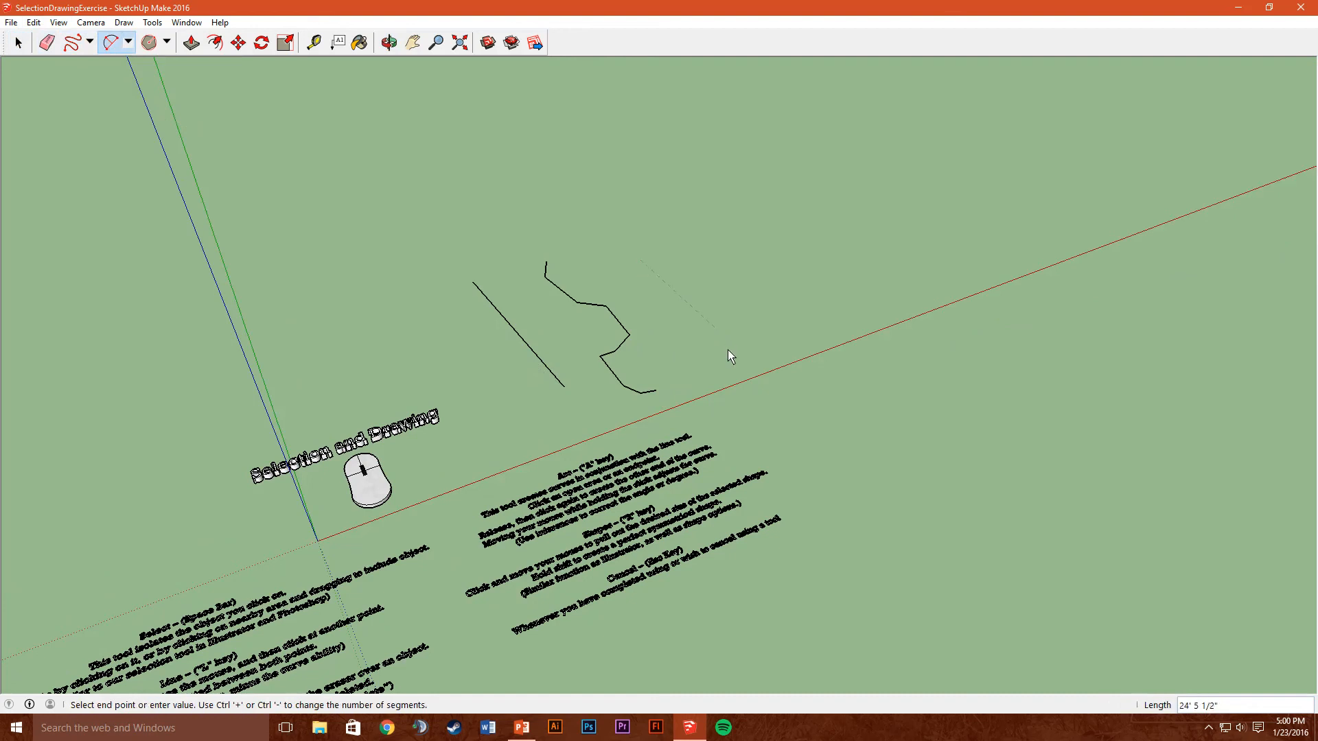
pyautogui.click(723, 352)
pyautogui.click(715, 284)
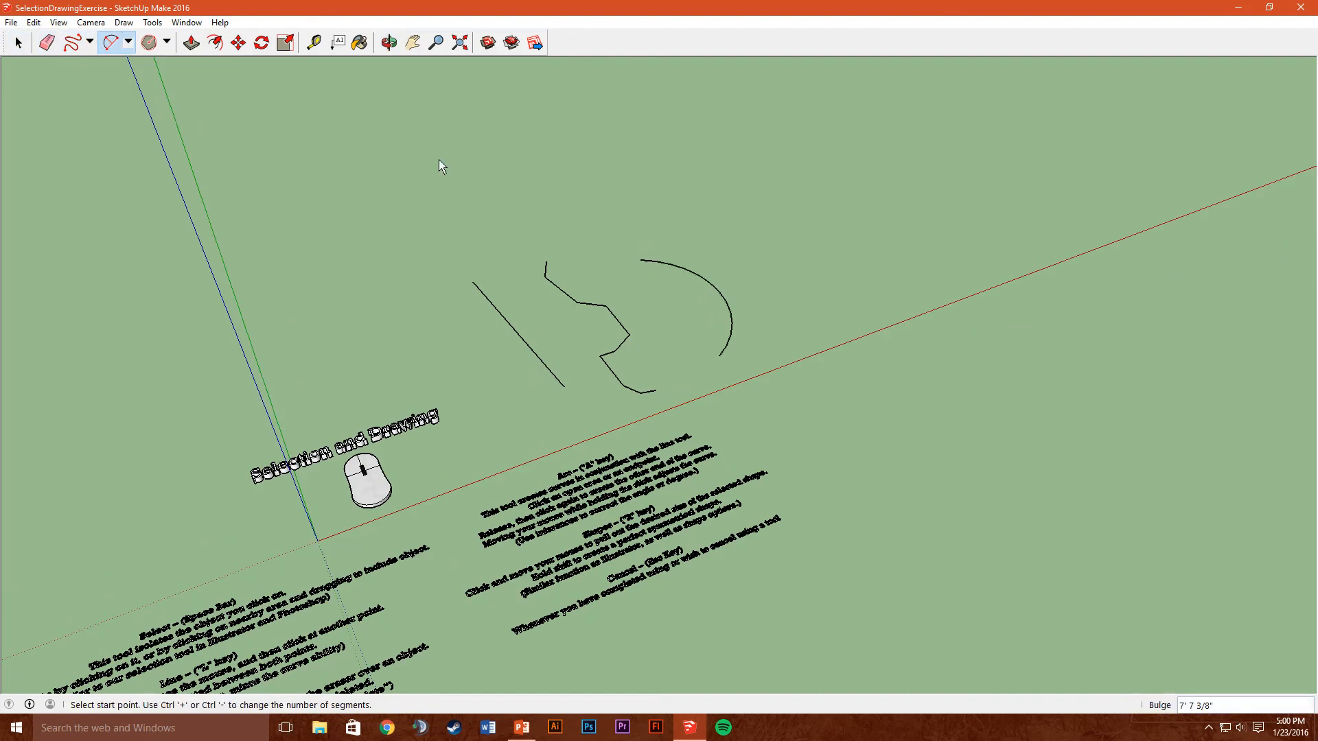
# - Draw a rectangle of about 8' 11" by 21' 8" beside the arc
pyautogui.click(166, 43)
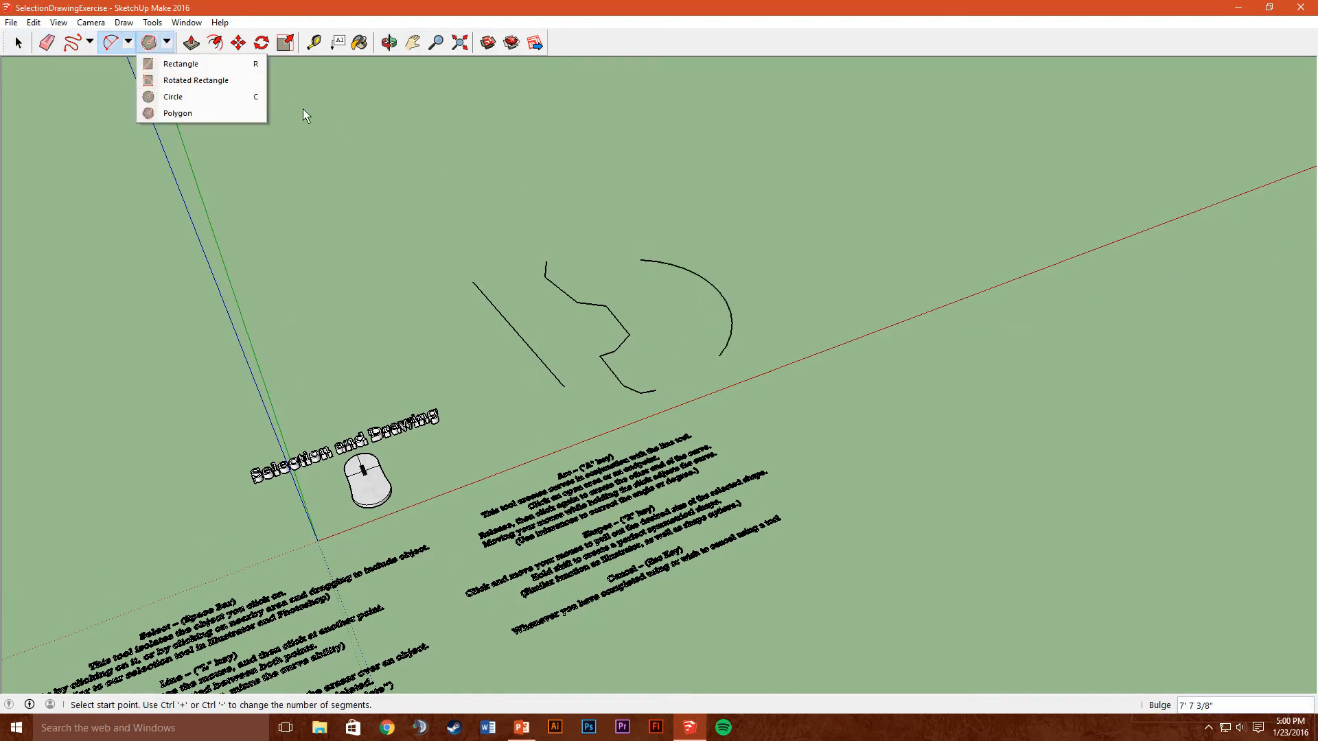
pyautogui.click(197, 66)
pyautogui.click(714, 228)
pyautogui.click(827, 281)
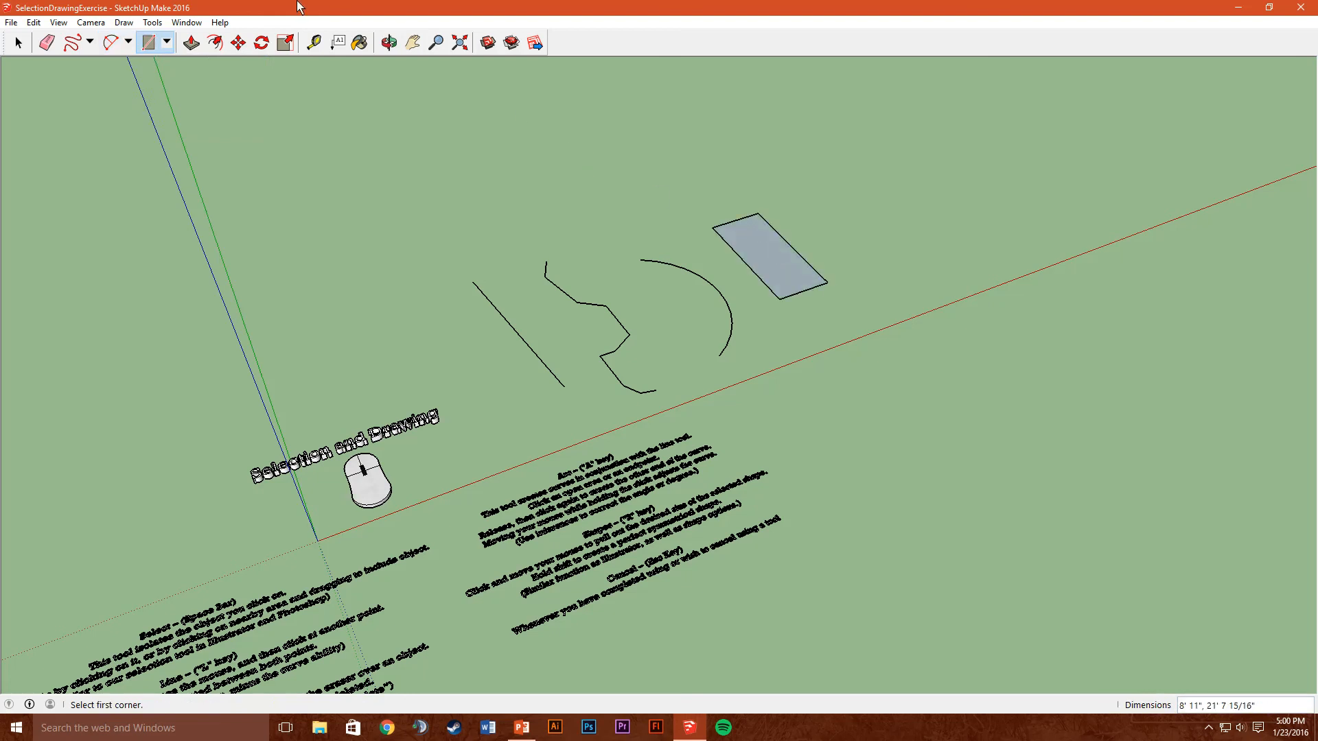
# - Draw a circle with a radius of about 17' 11" behind the straight line and freehand curve
pyautogui.click(166, 43)
pyautogui.click(199, 108)
pyautogui.click(529, 162)
pyautogui.click(611, 185)
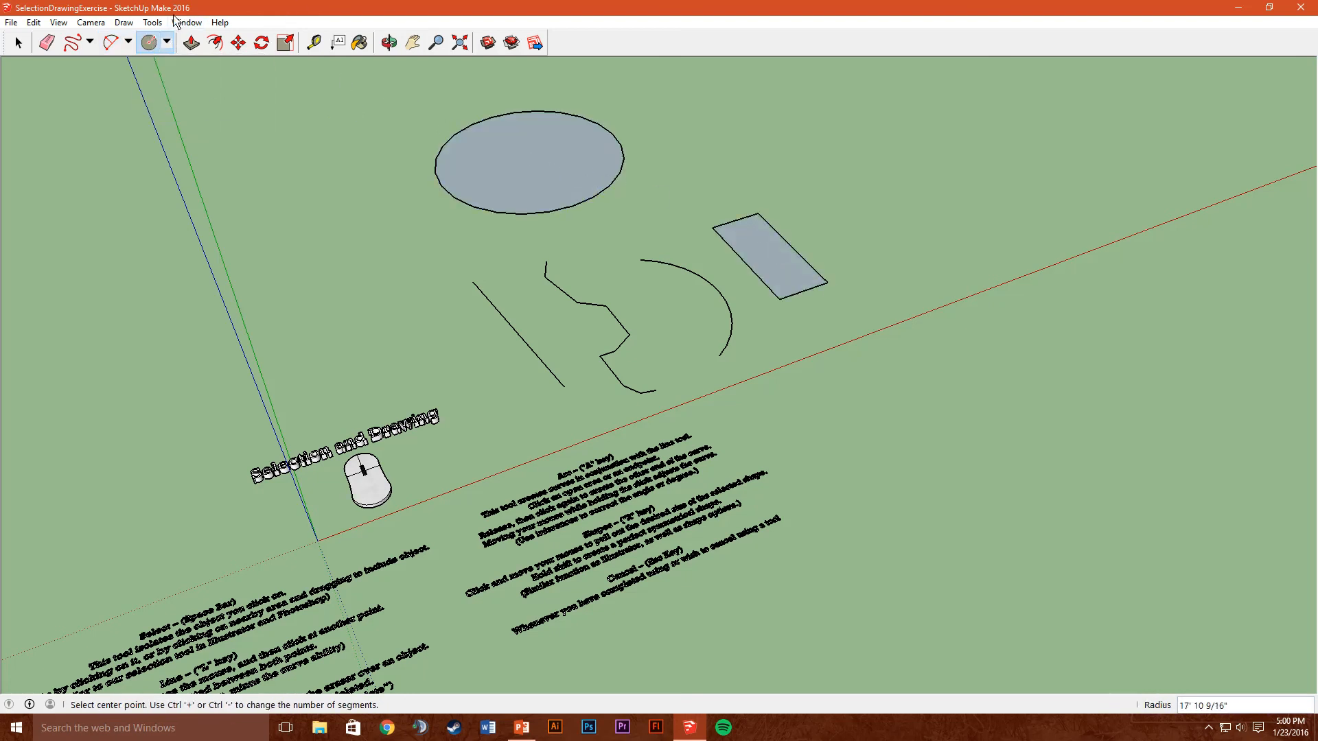
# - Draw a hexagon with the Polygon tool between the circle and the rectangle, slightly smaller than the circle
pyautogui.click(166, 43)
pyautogui.click(173, 113)
pyautogui.click(731, 148)
pyautogui.click(686, 184)
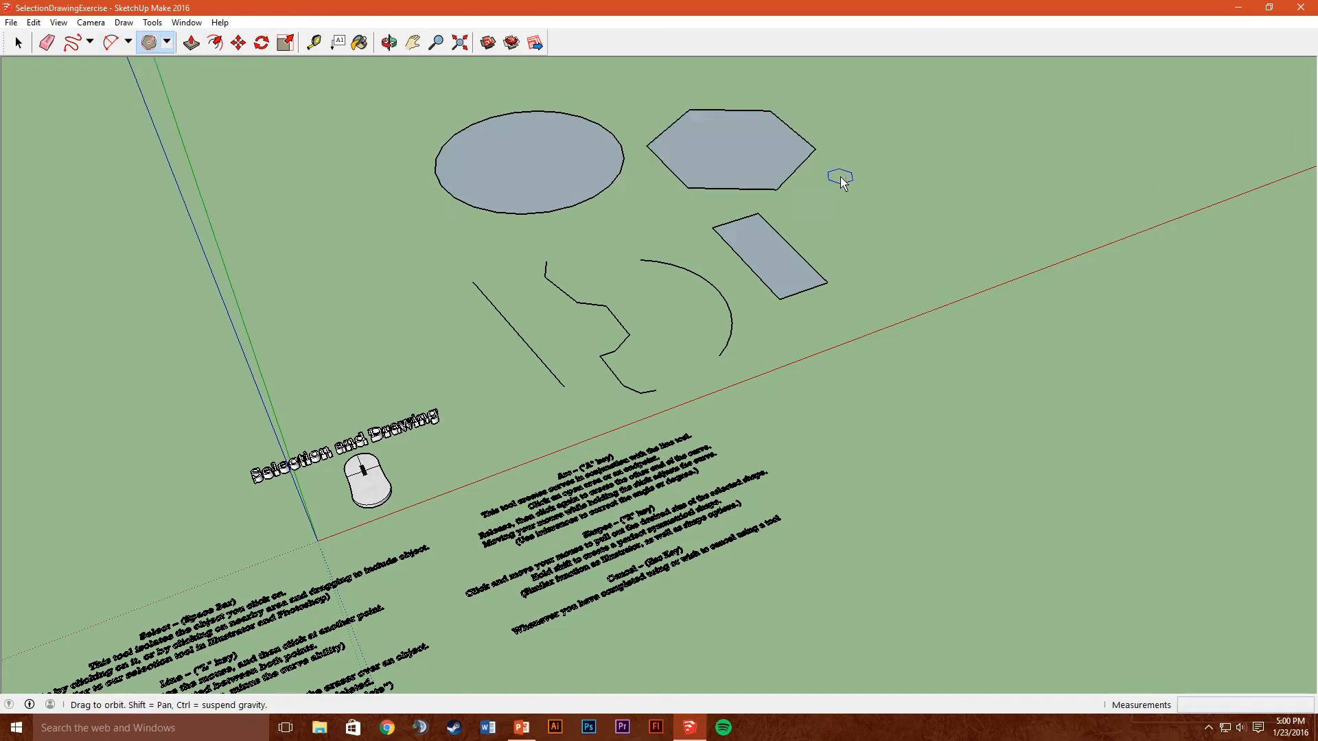
# - Frame all six drawn shapes in the view and bring up the print settings, closing them without printing
pyautogui.moveTo(835, 177); pyautogui.dragTo(640, 173, button='middle')
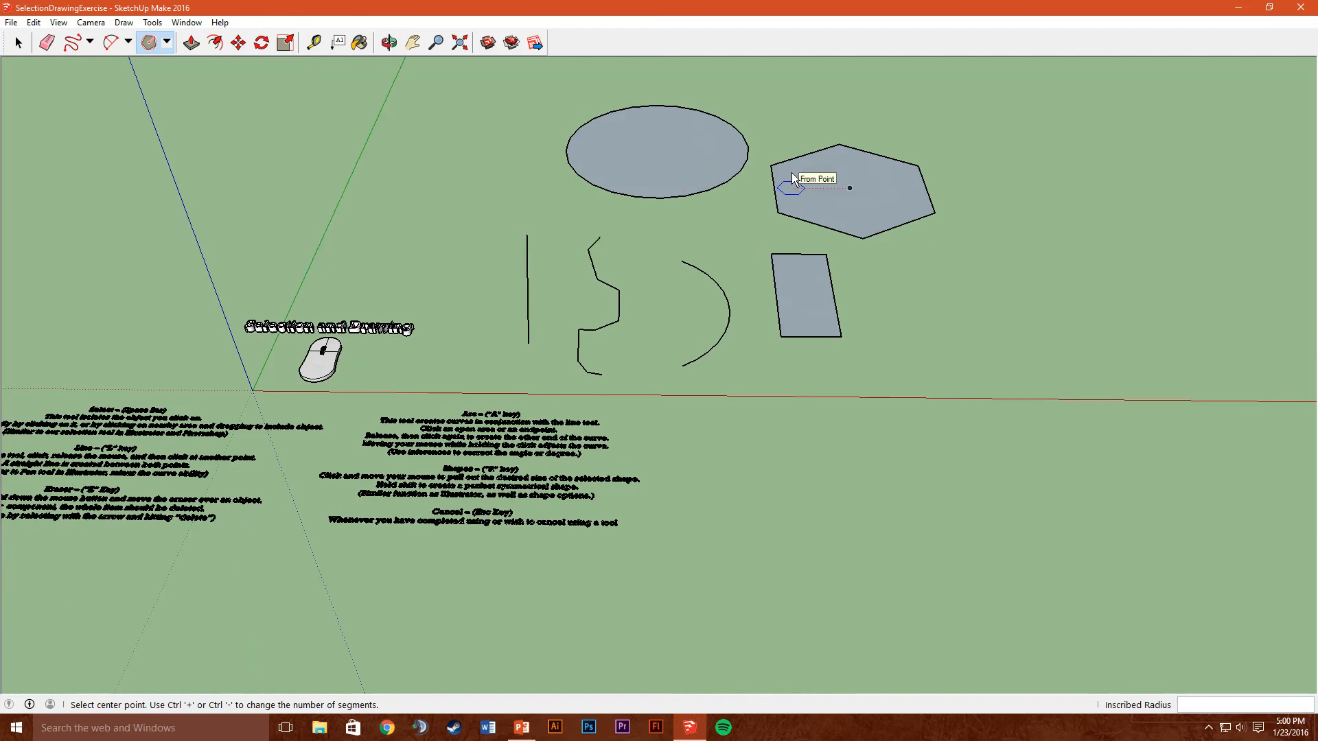
pyautogui.moveTo(849, 189); pyautogui.dragTo(800, 294, button='middle')
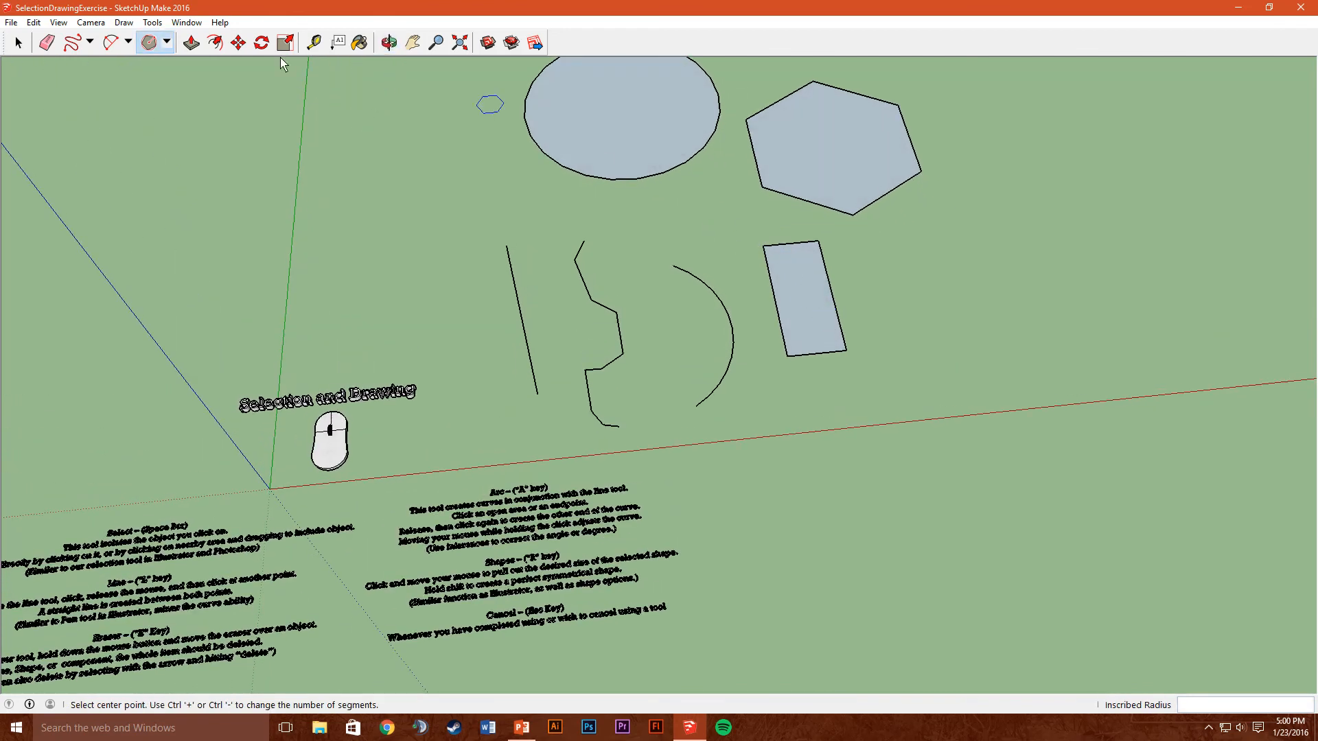
pyautogui.click(412, 43)
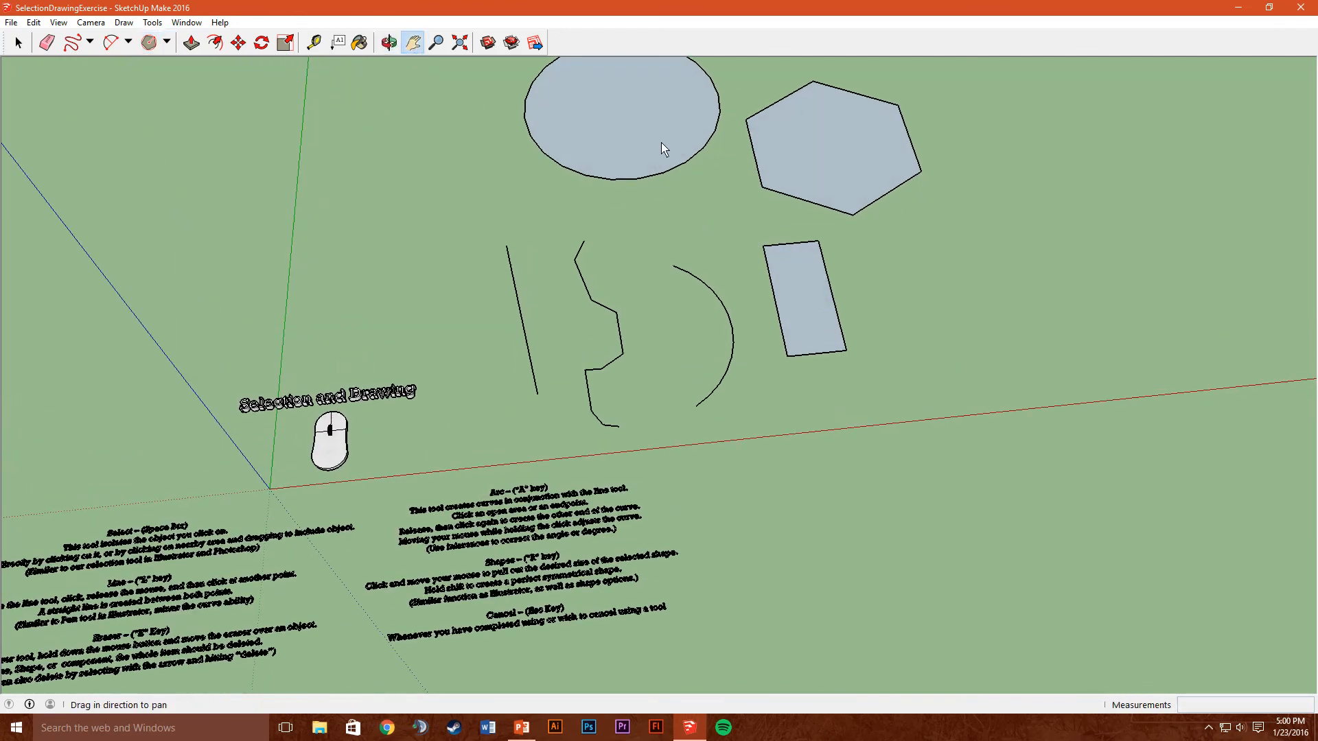
pyautogui.moveTo(661, 145); pyautogui.dragTo(697, 290)
pyautogui.scroll(2, 774, 377)
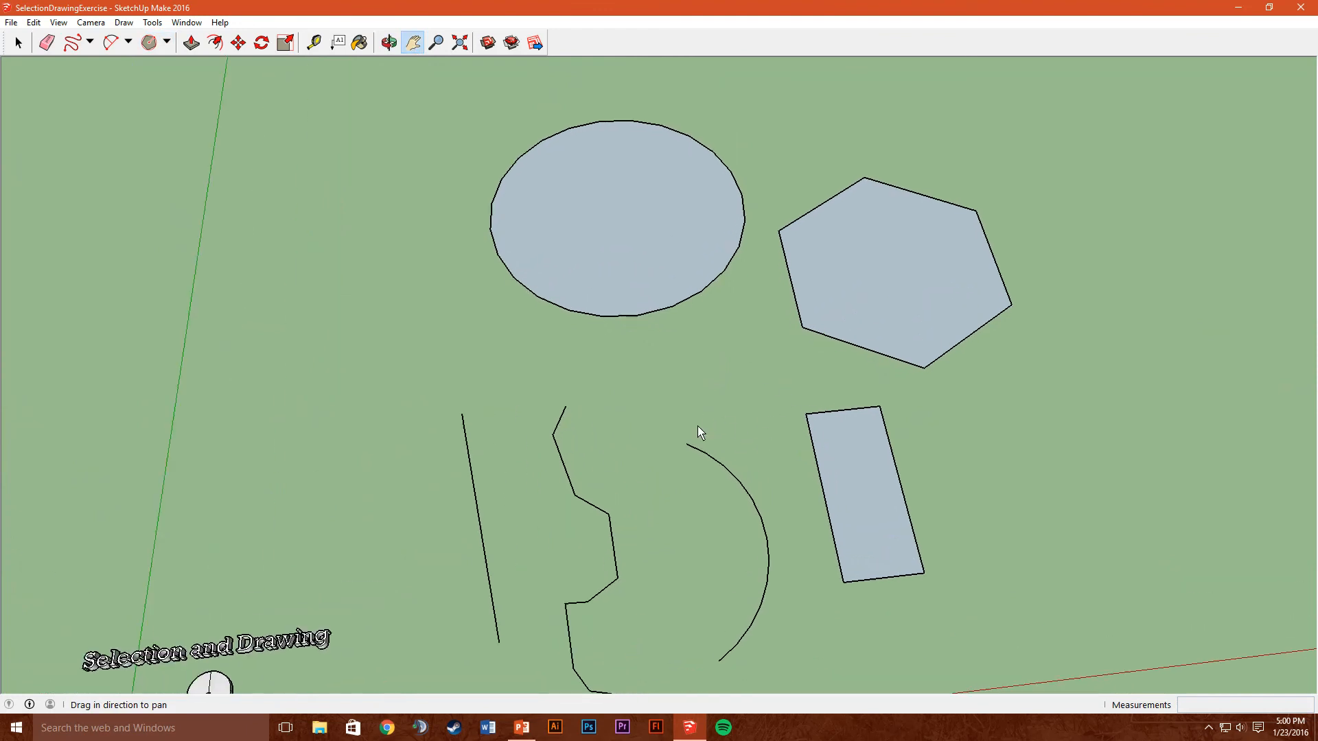
pyautogui.moveTo(698, 431); pyautogui.dragTo(697, 391)
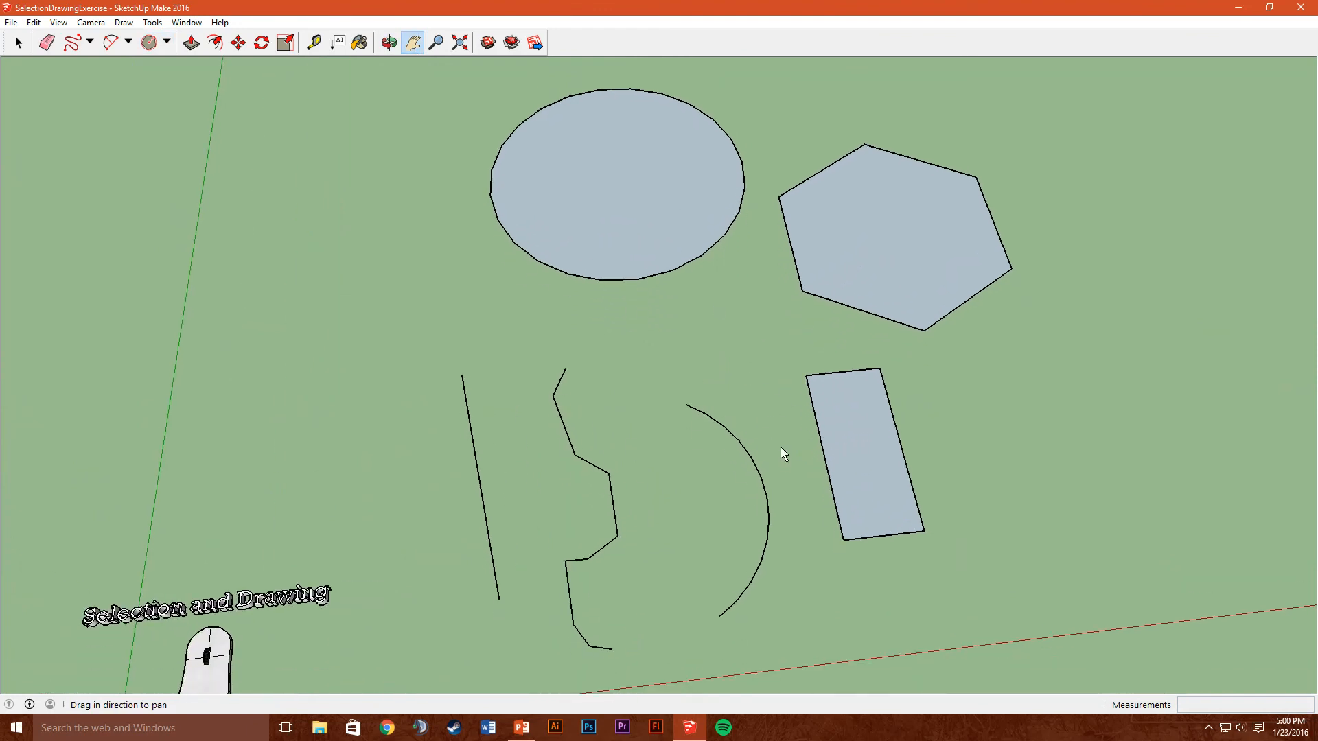
pyautogui.click(11, 23)
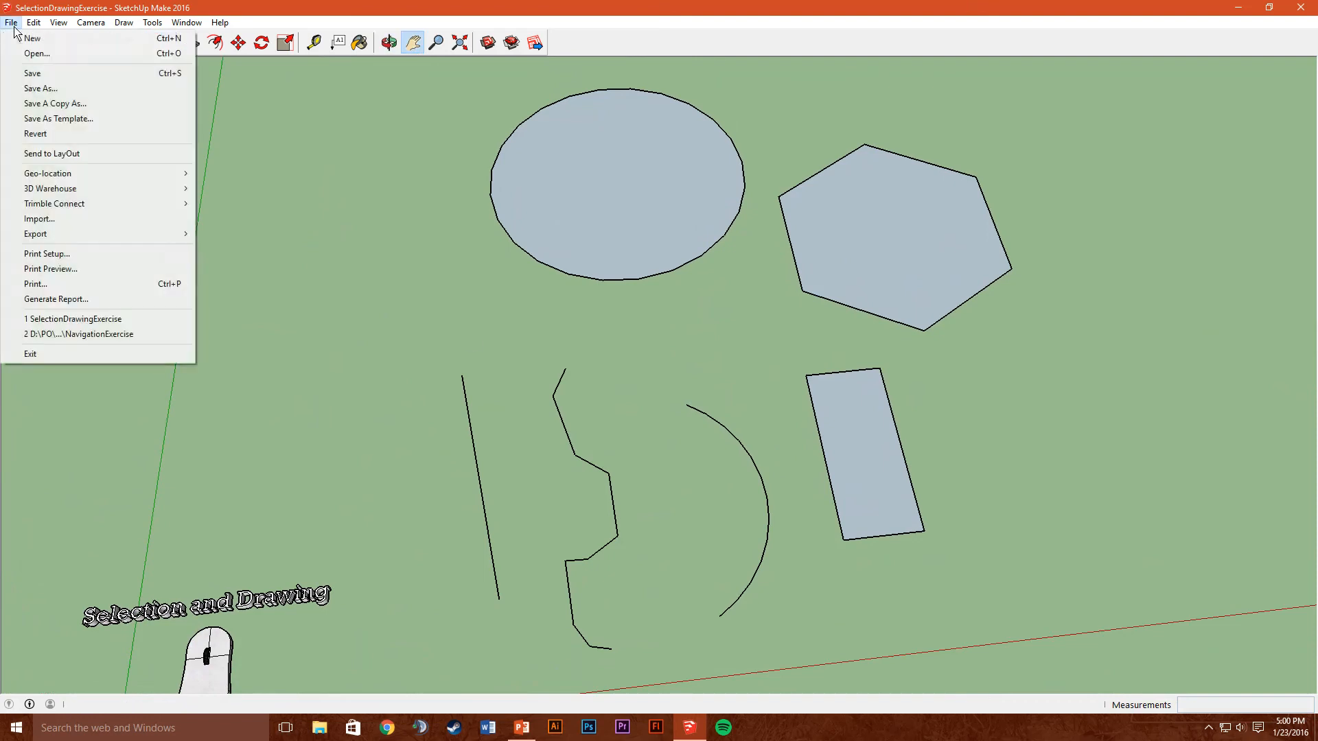
pyautogui.click(79, 283)
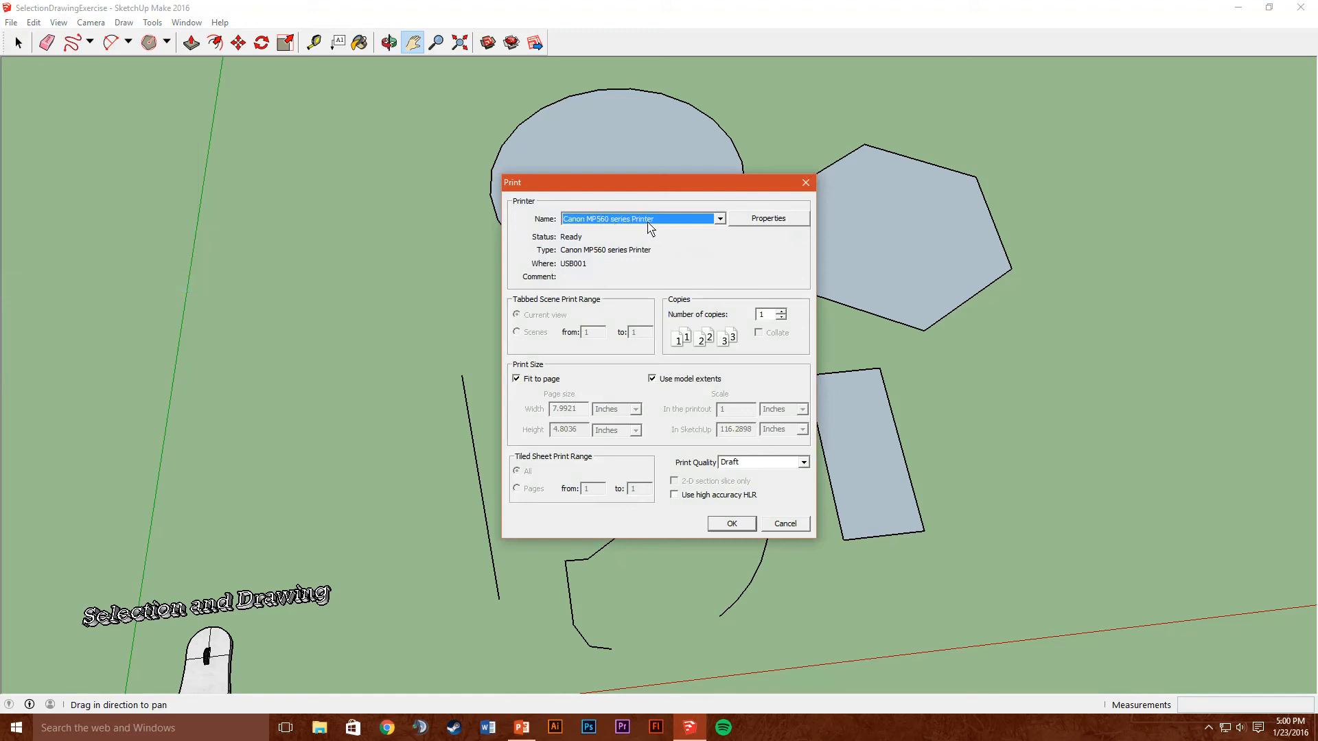
pyautogui.click(775, 526)
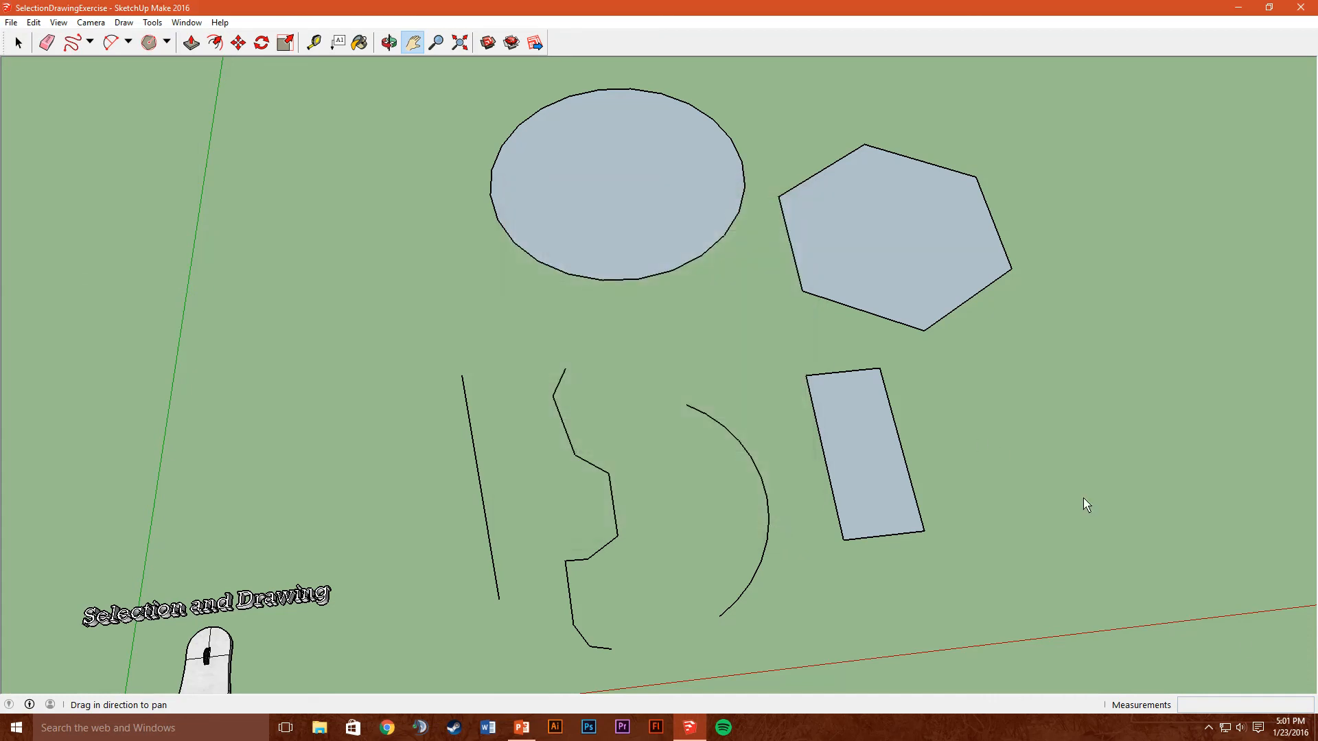
pyautogui.click(1208, 727)
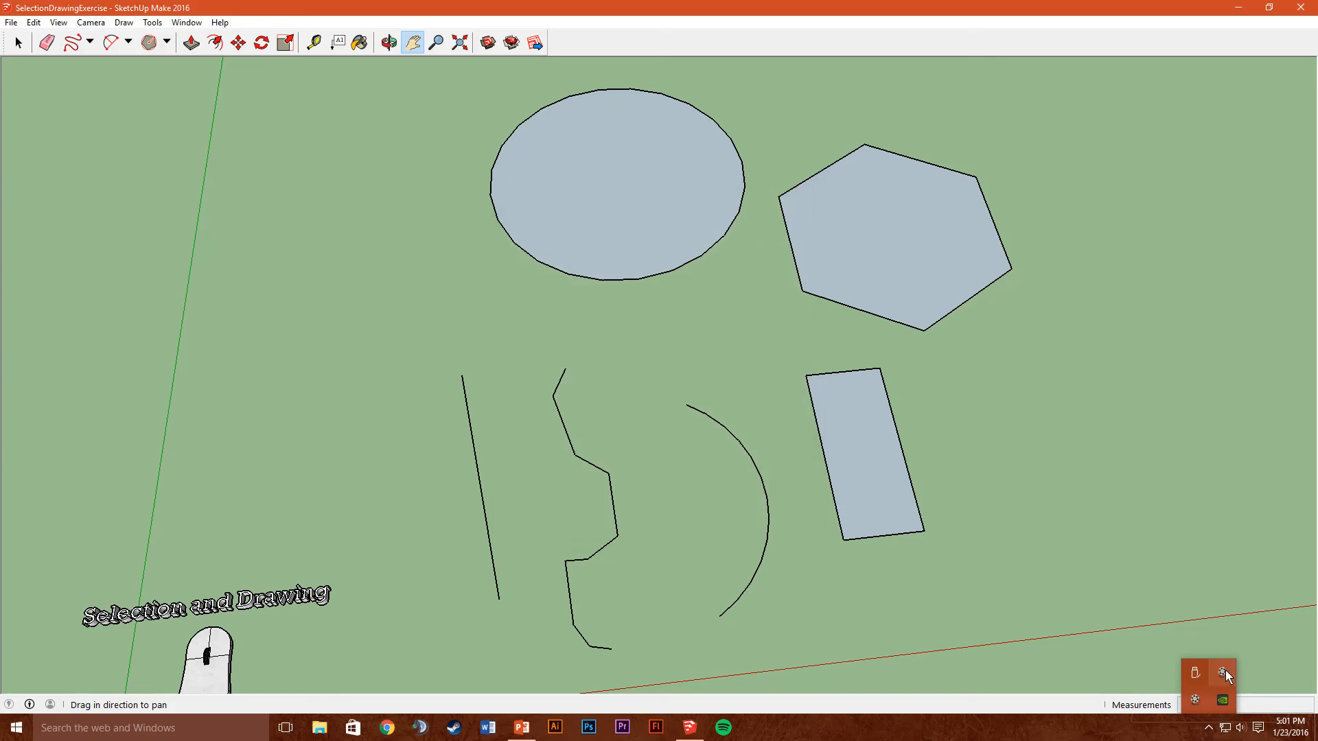